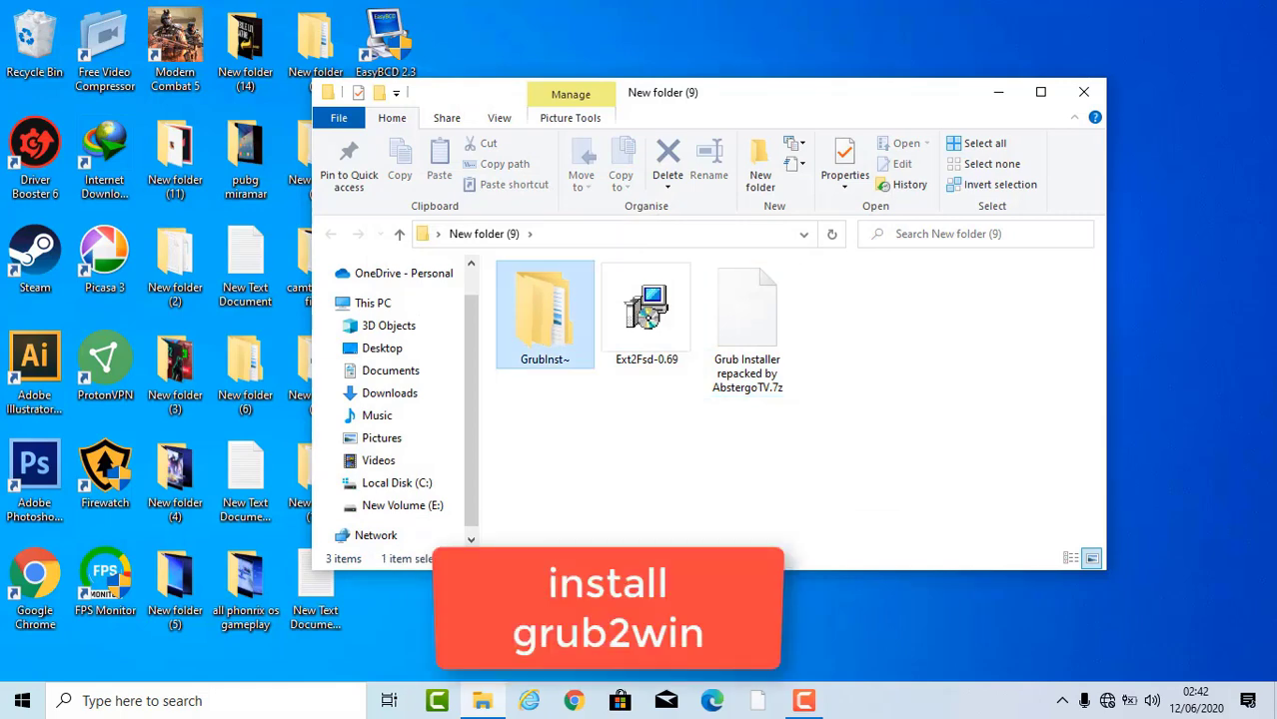
Run the setup batch file in the GrubInst~ install folder and install Grub2Win to drive C: with its desktop shortcut
{"action": "double_click", "coordinate": [545, 315]}
{"action": "double_click", "coordinate": [530, 294]}
{"action": "double_click", "coordinate": [531, 509]}
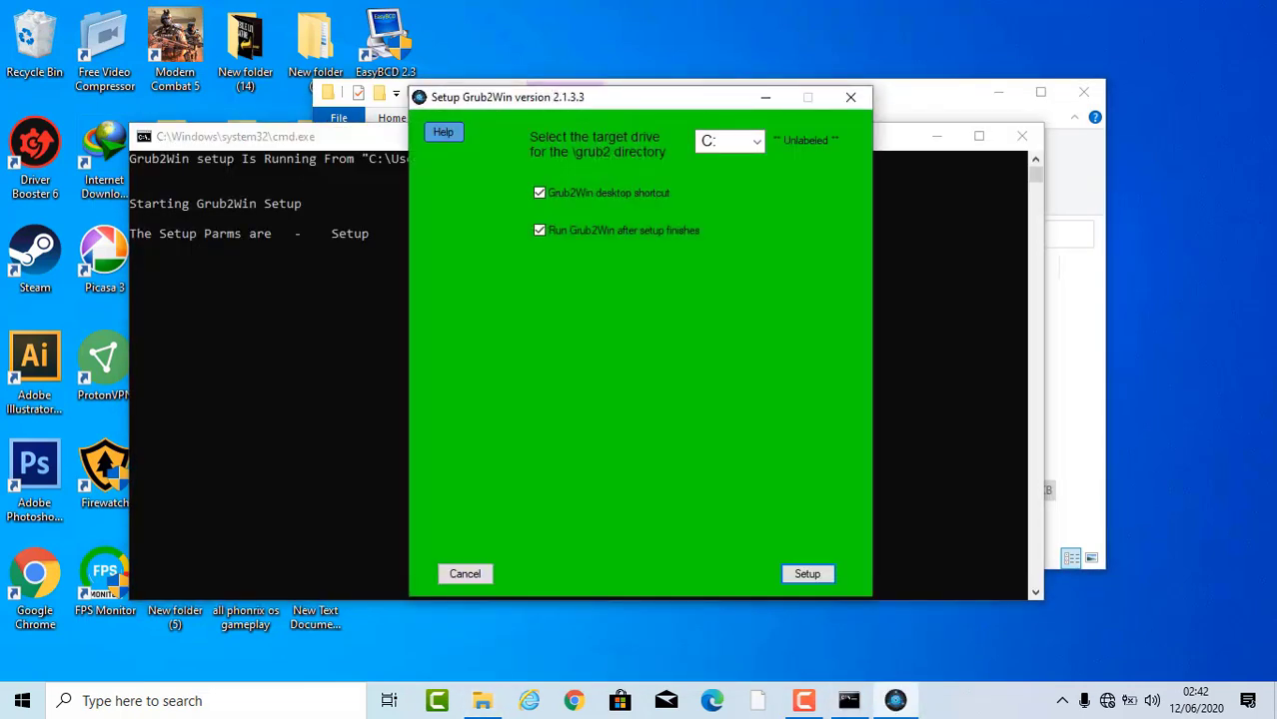
{"action": "left_click", "coordinate": [807, 573]}
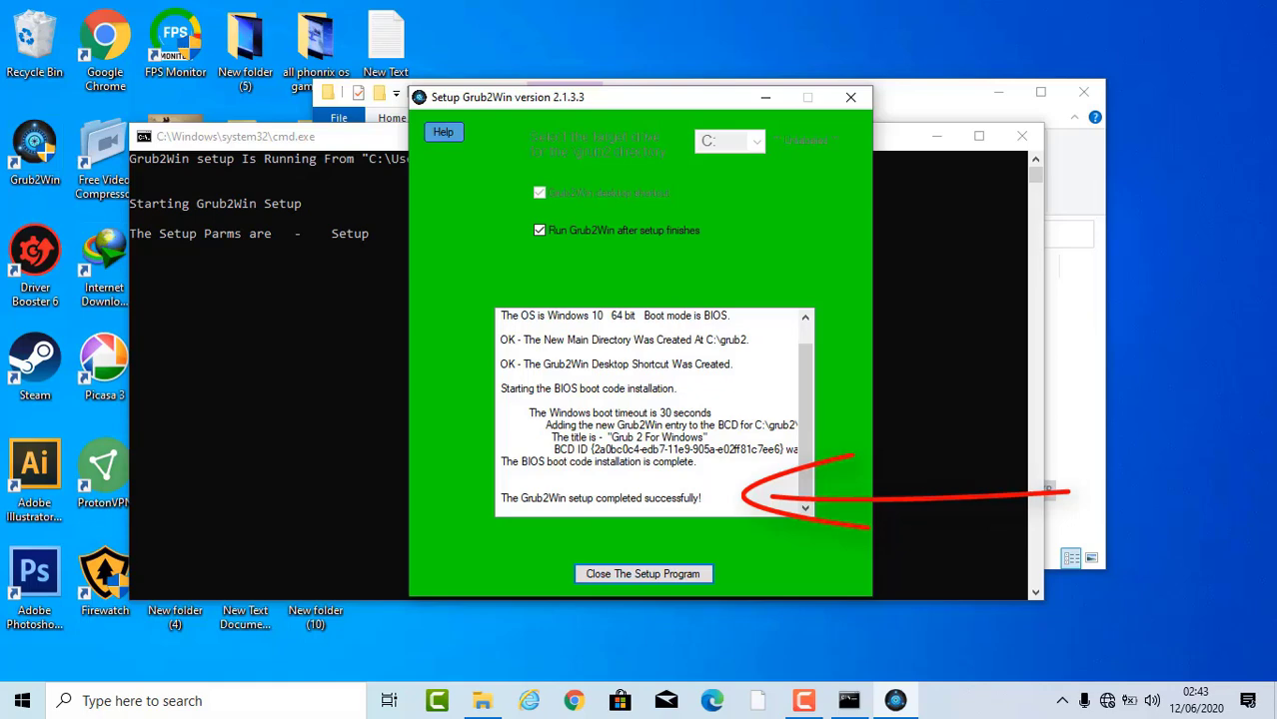
{"action": "key", "text": "Return"}
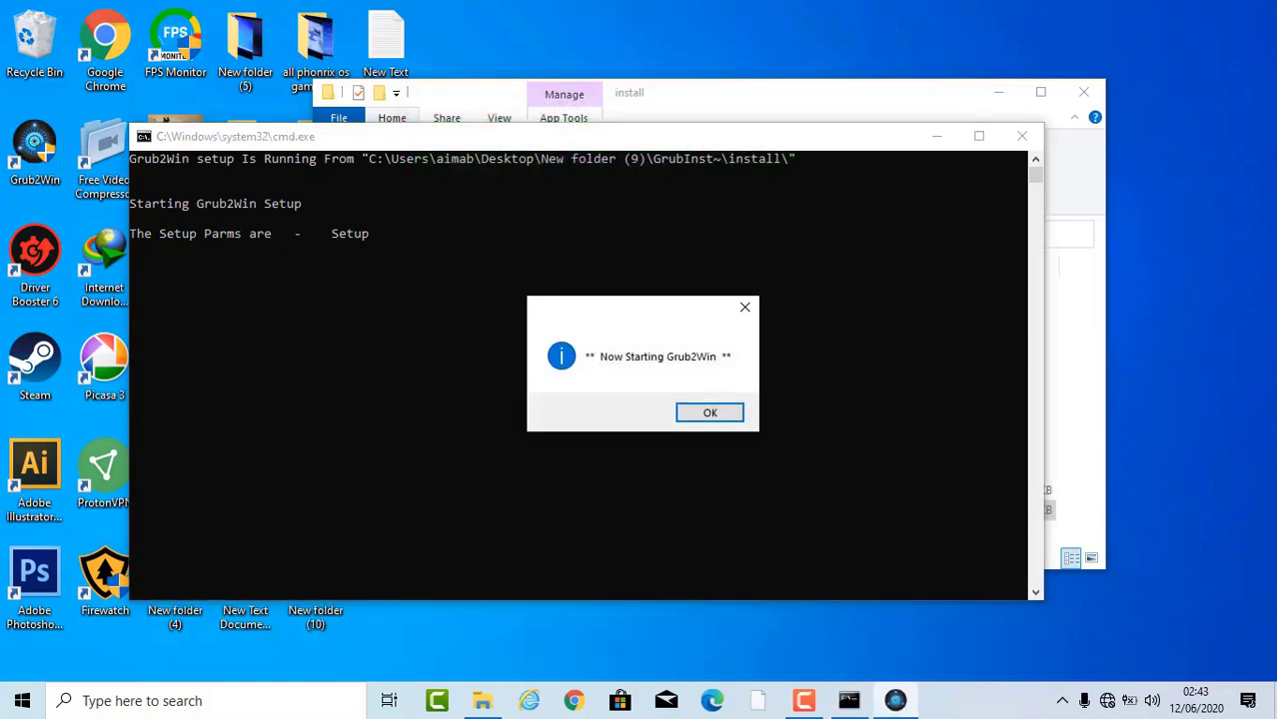
Acknowledge the Grub2Win start notice, close Grub2Win and the install folder, and refresh the desktop
{"action": "left_click", "coordinate": [710, 411]}
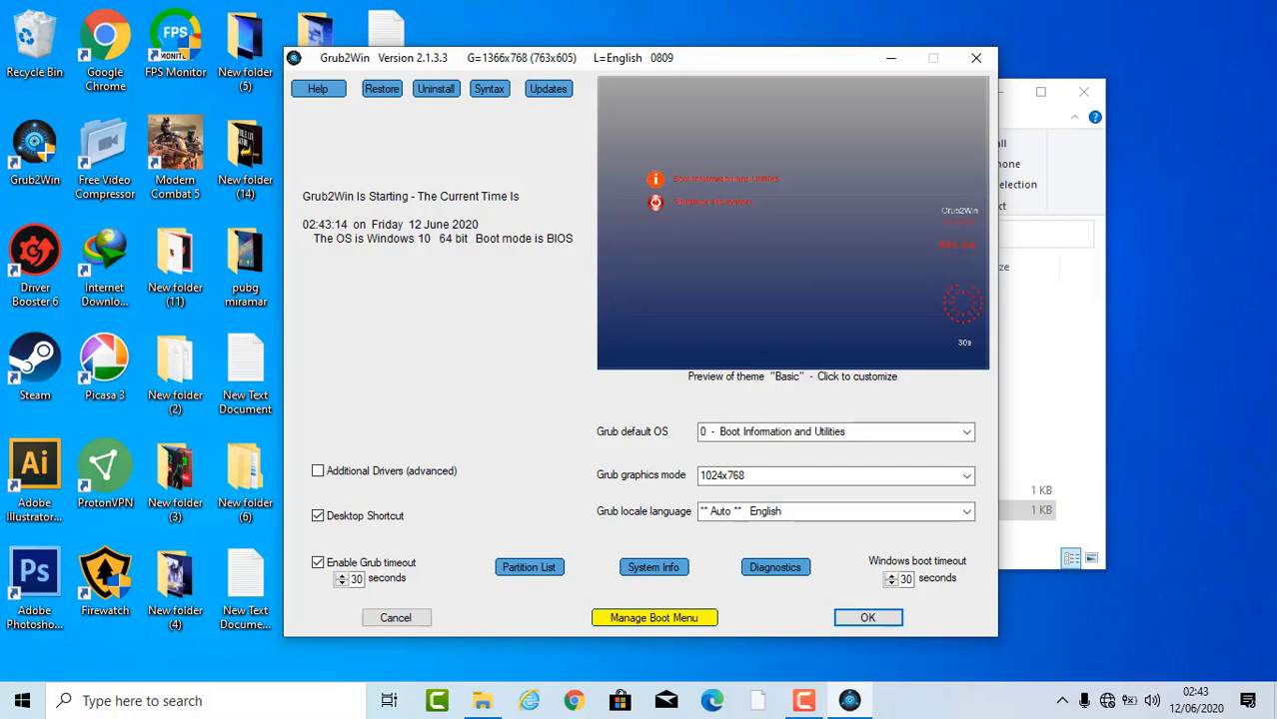
{"action": "left_click", "coordinate": [976, 57]}
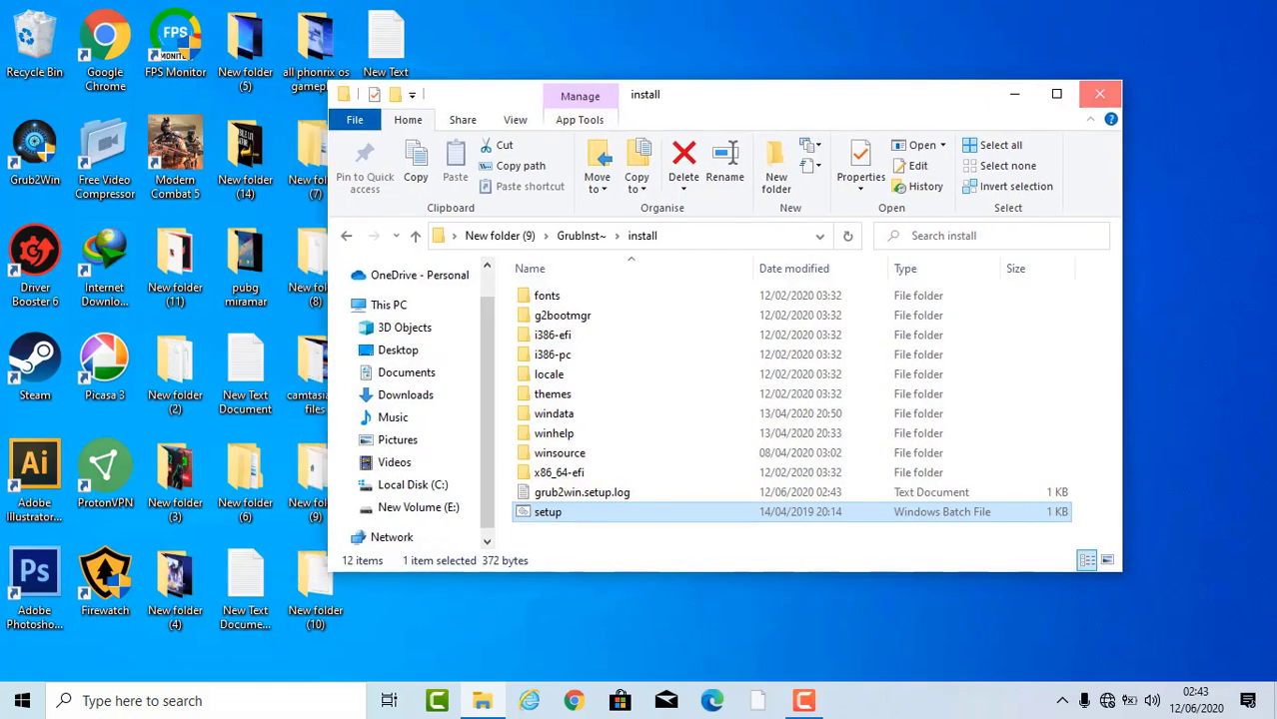
{"action": "left_click", "coordinate": [1076, 93]}
{"action": "right_click", "coordinate": [574, 300]}
{"action": "left_click", "coordinate": [659, 355]}
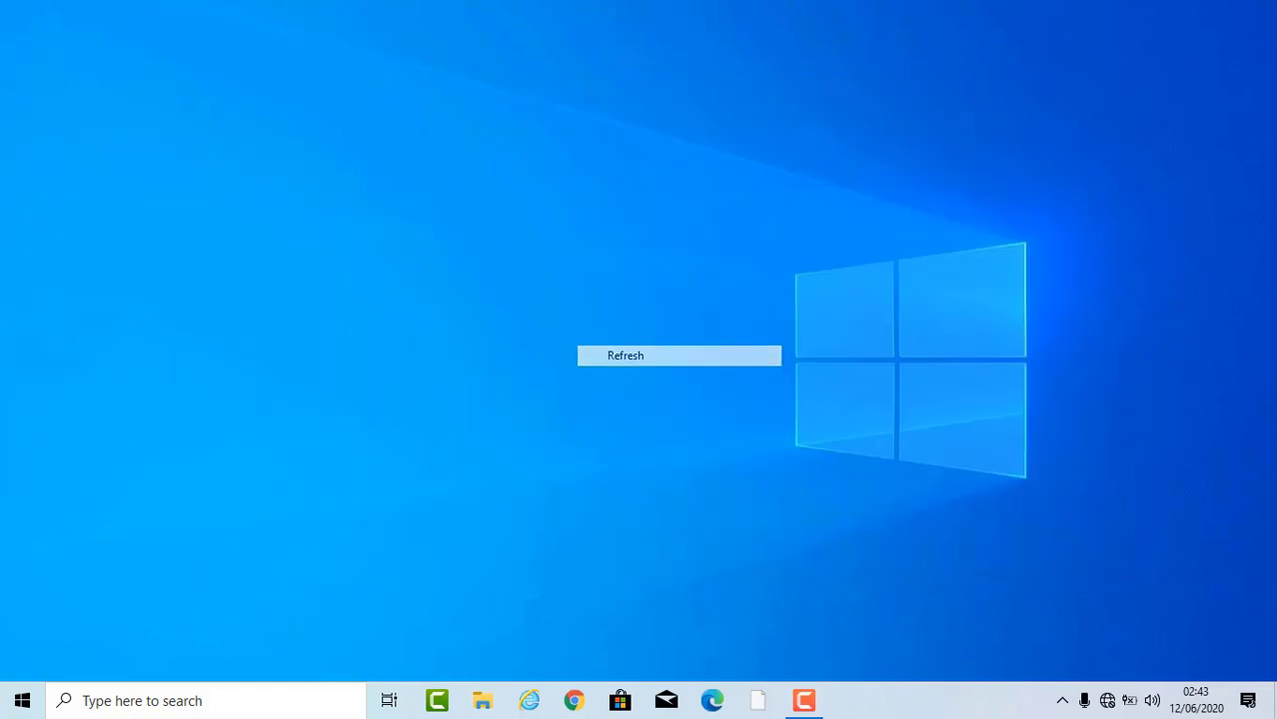
Install Ext2Fsd-0.69 from New folder (9), keeping the destination C:\Program Files\Ext2Fsd and the Ext2Fsd Start menu folder
{"action": "double_click", "coordinate": [315, 477]}
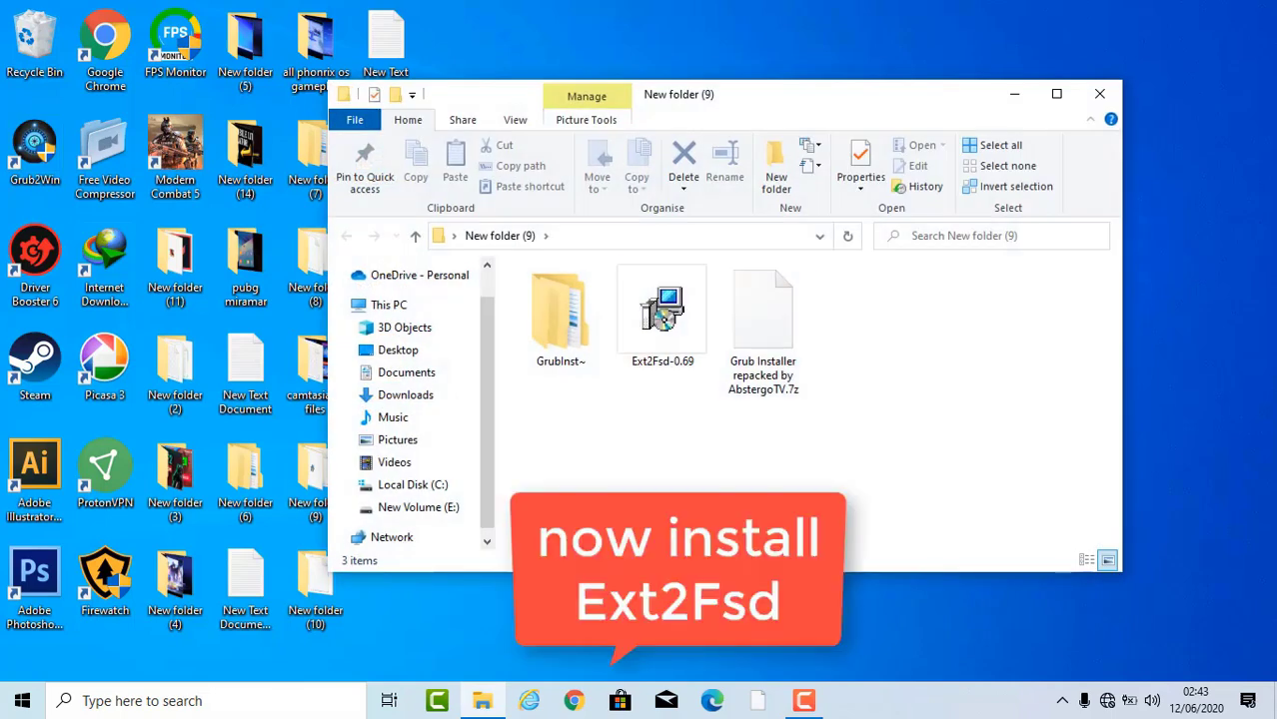
{"action": "left_click", "coordinate": [661, 314]}
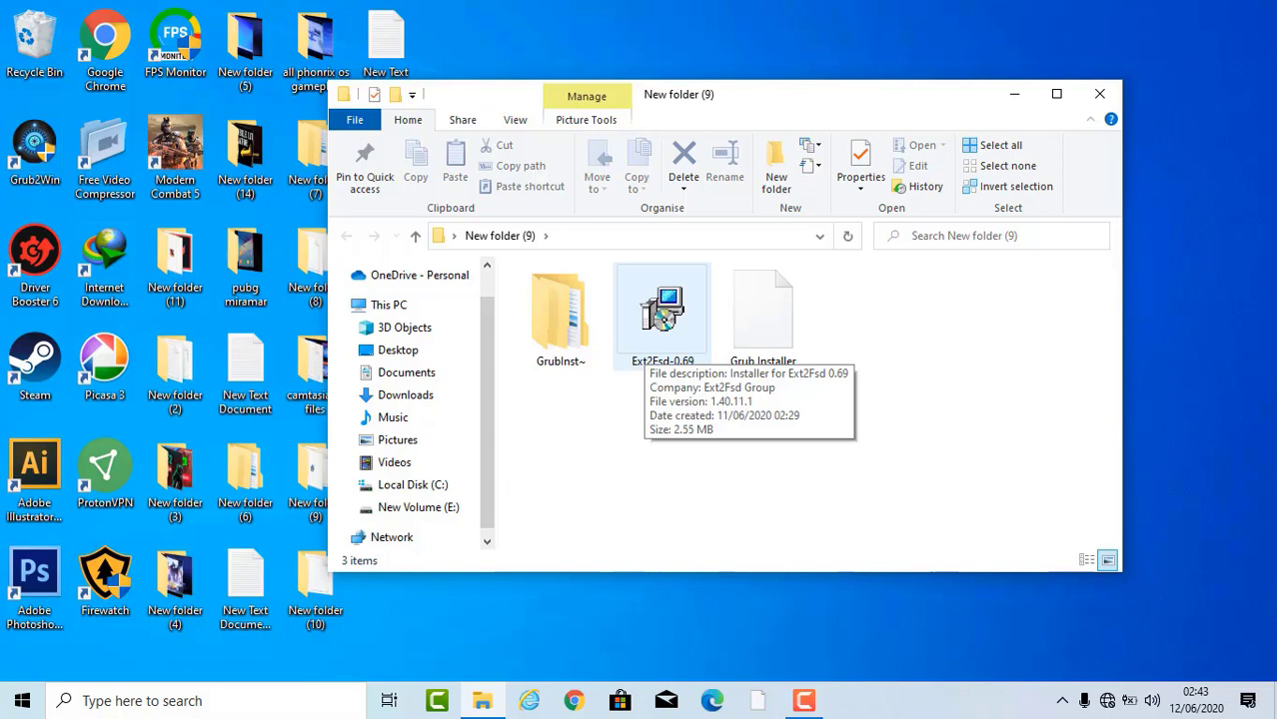
{"action": "left_click", "coordinate": [659, 330]}
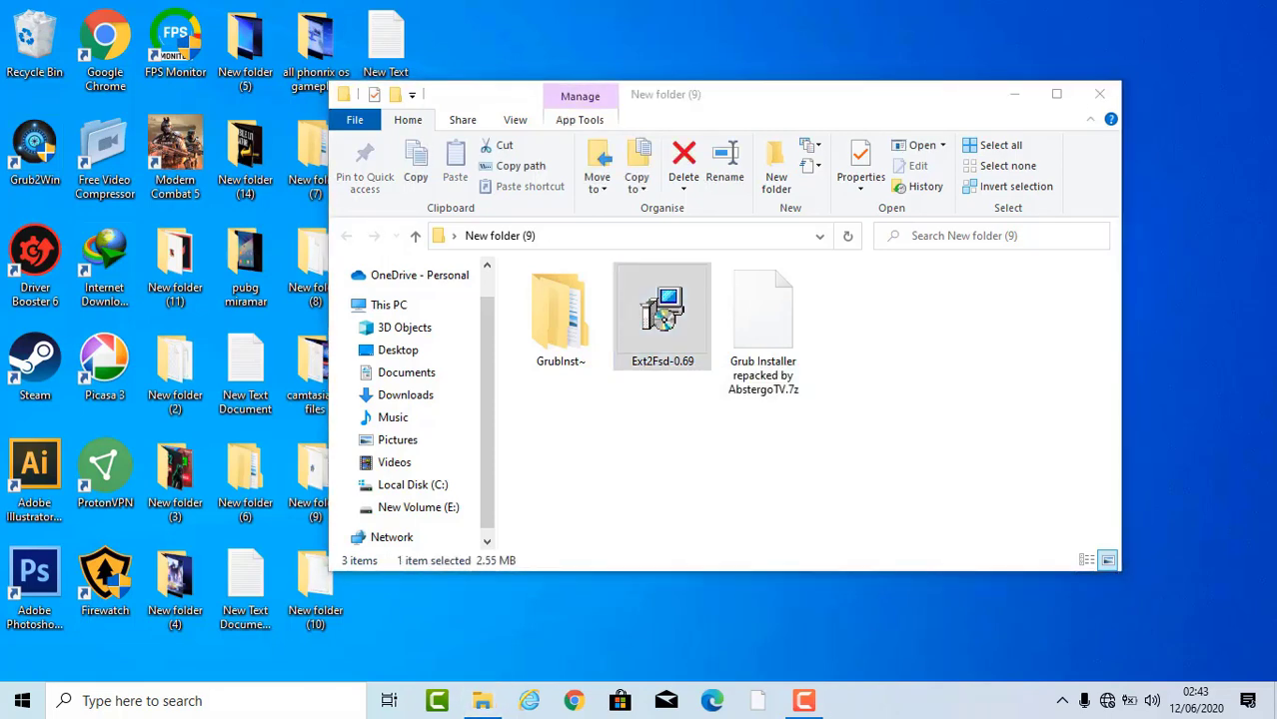
{"action": "key", "text": "Return"}
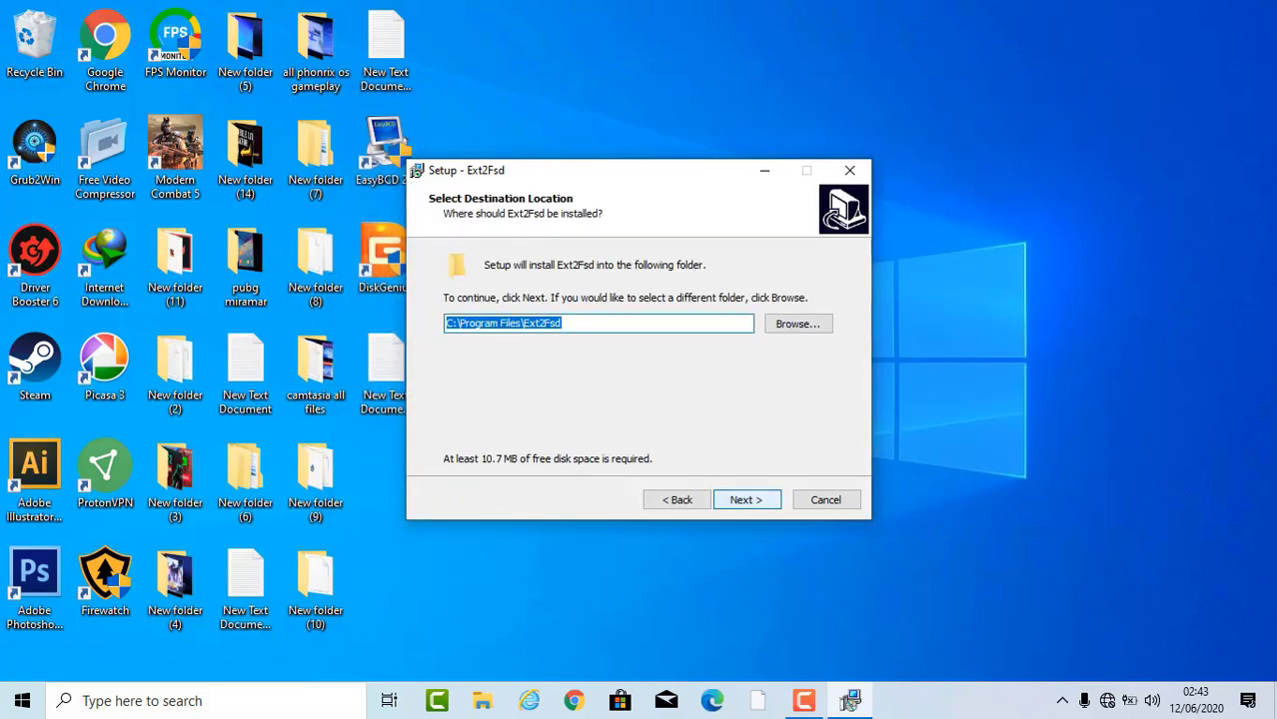
{"action": "key", "text": "Return"}
{"action": "key", "text": "Return"}
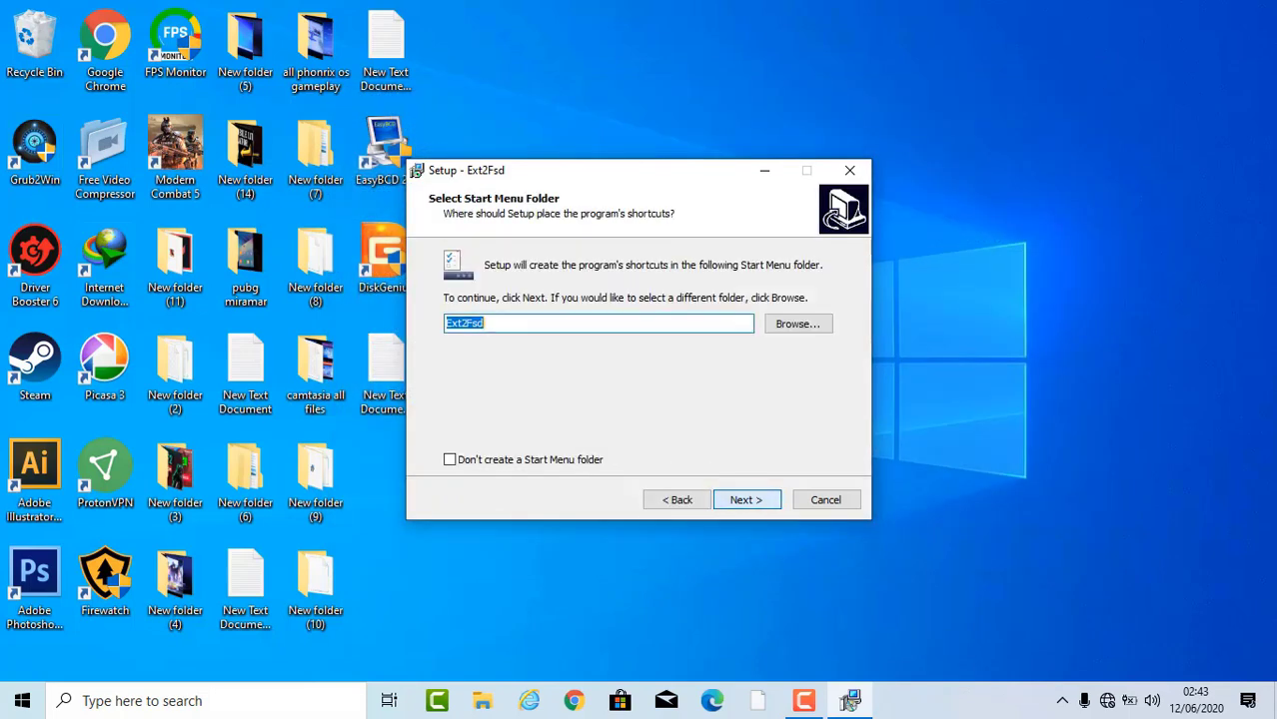
{"action": "key", "text": "Return"}
{"action": "key", "text": "Return"}
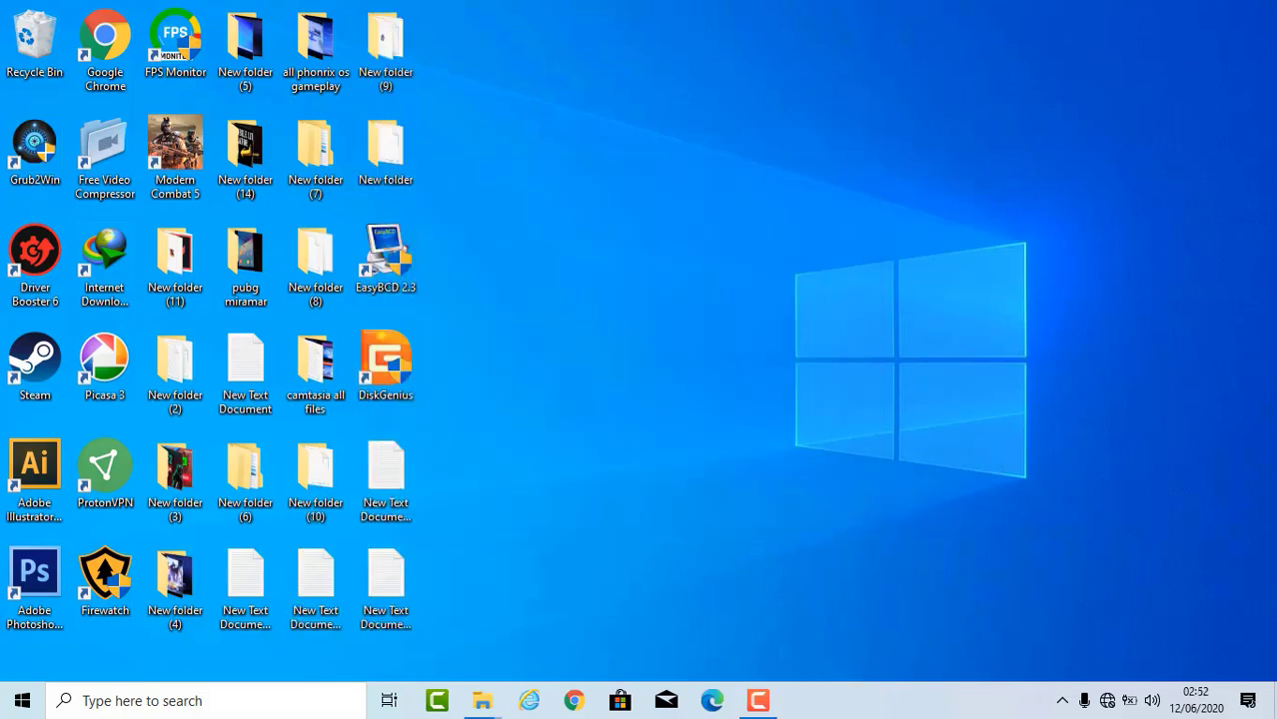
{"action": "right_click", "coordinate": [696, 354]}
{"action": "left_click", "coordinate": [727, 411]}
{"action": "right_click", "coordinate": [560, 323]}
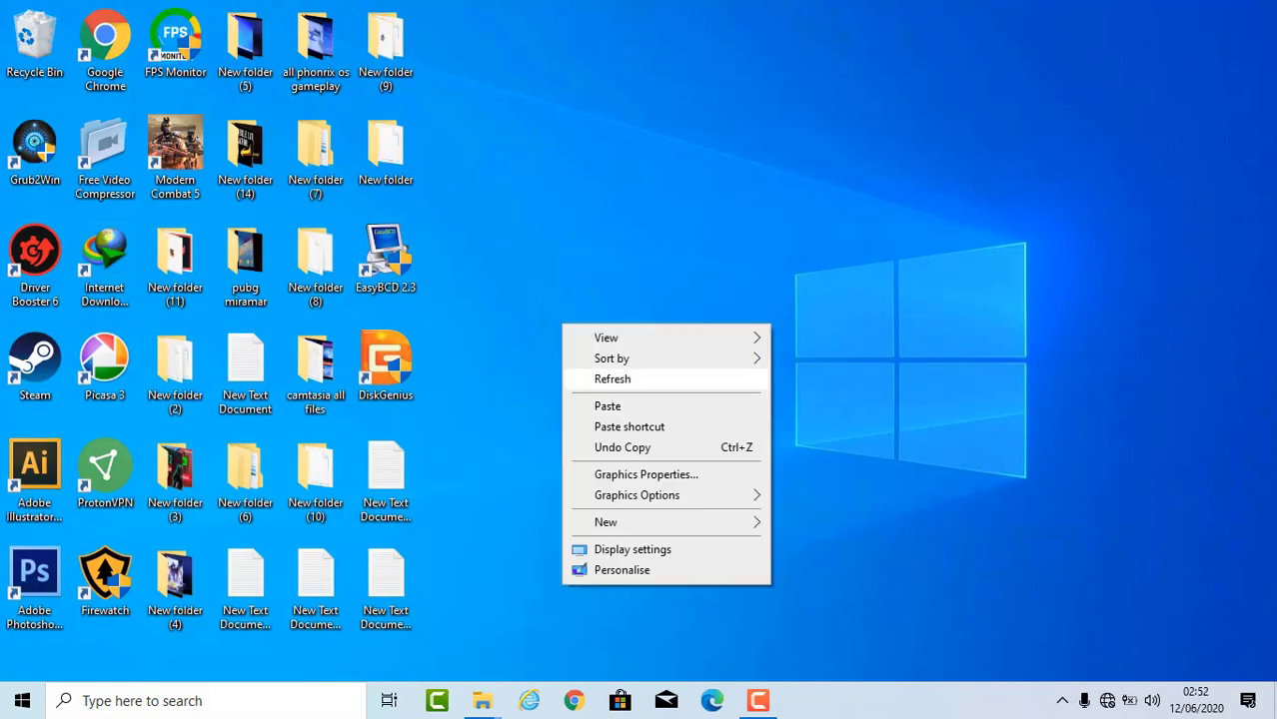
{"action": "left_click", "coordinate": [599, 379]}
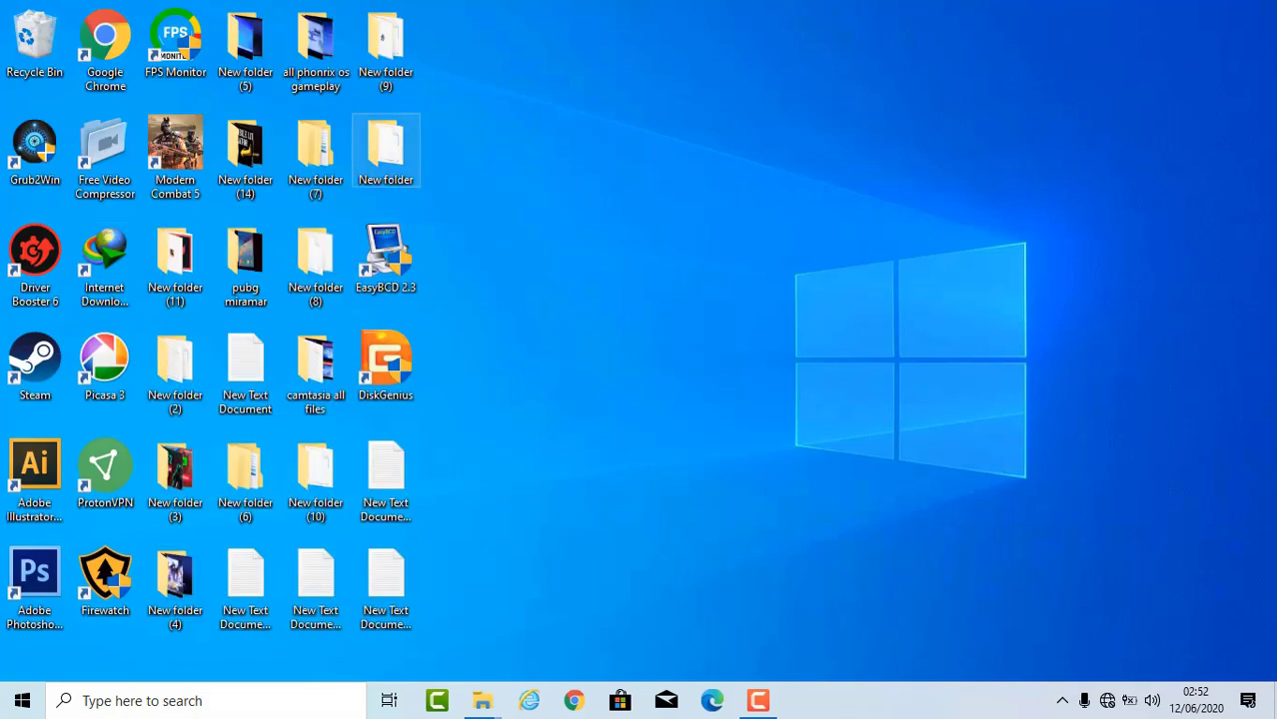
Extract the VIP Console 2.5.7z archive from the desktop's New folder in place with 7-Zip
{"action": "double_click", "coordinate": [386, 150]}
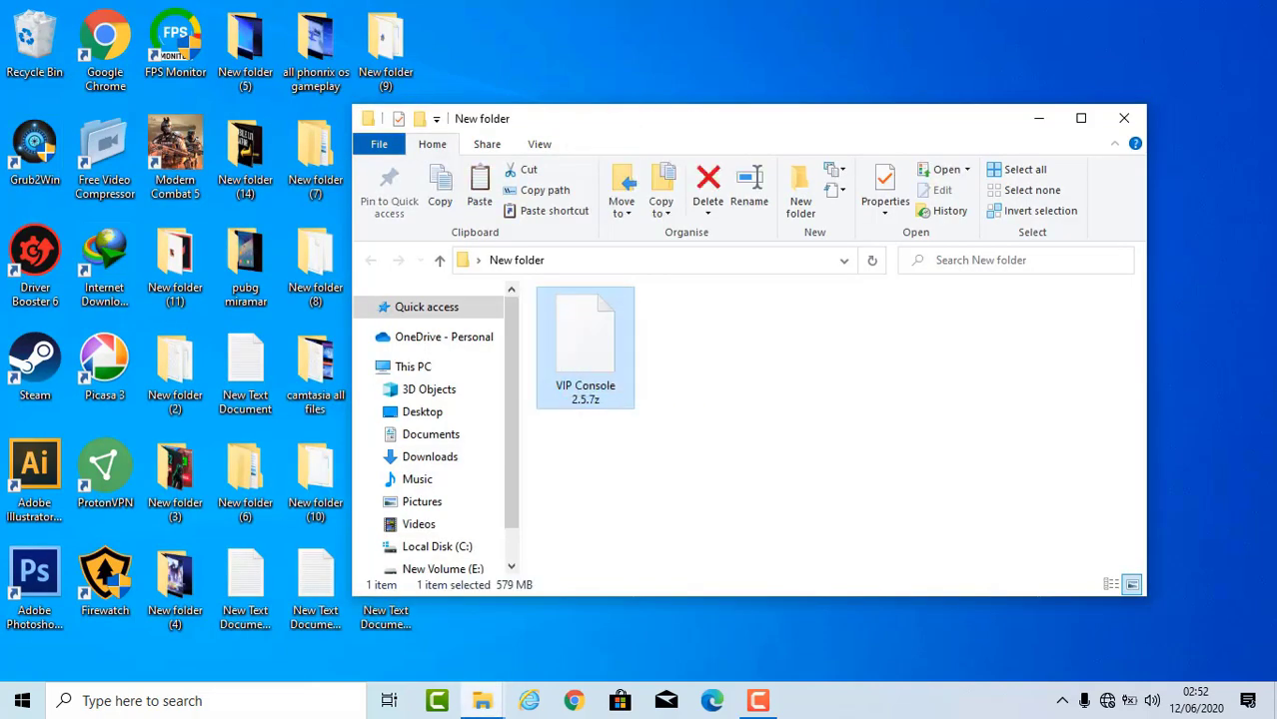
{"action": "right_click", "coordinate": [604, 372]}
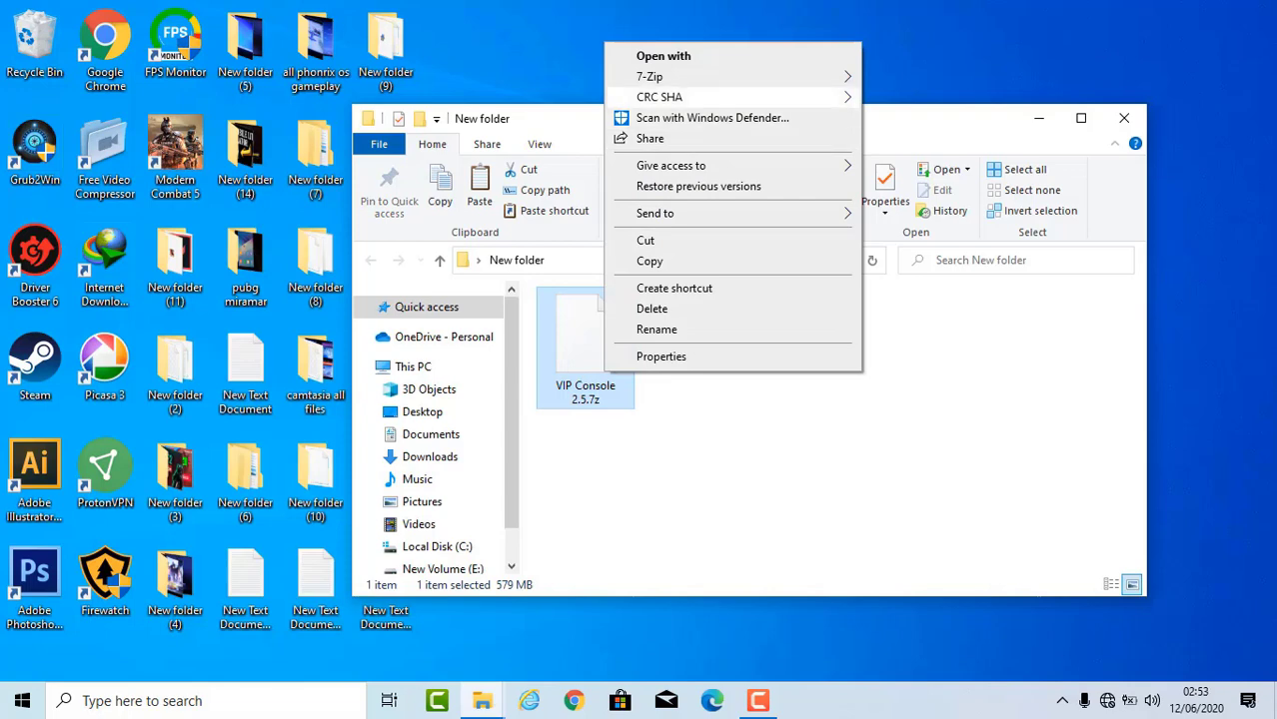
{"action": "mouse_move", "coordinate": [700, 77]}
{"action": "left_click", "coordinate": [919, 140]}
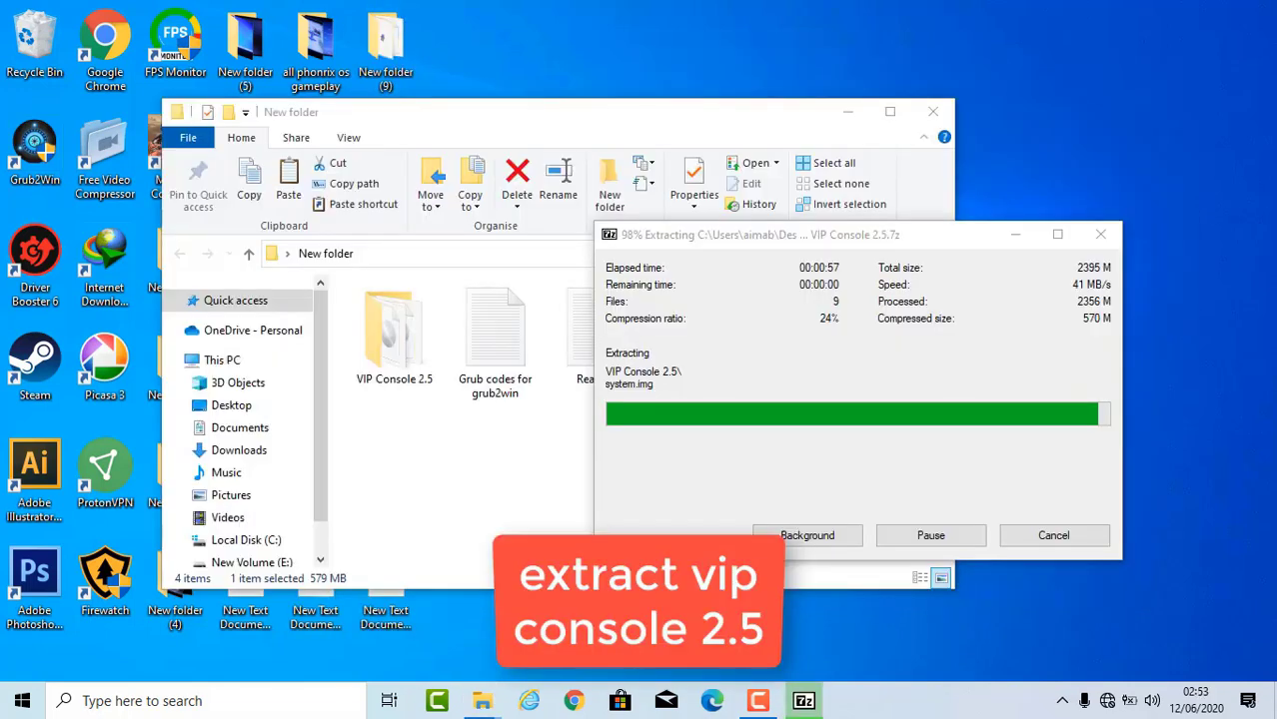
{"action": "right_click", "coordinate": [1067, 103]}
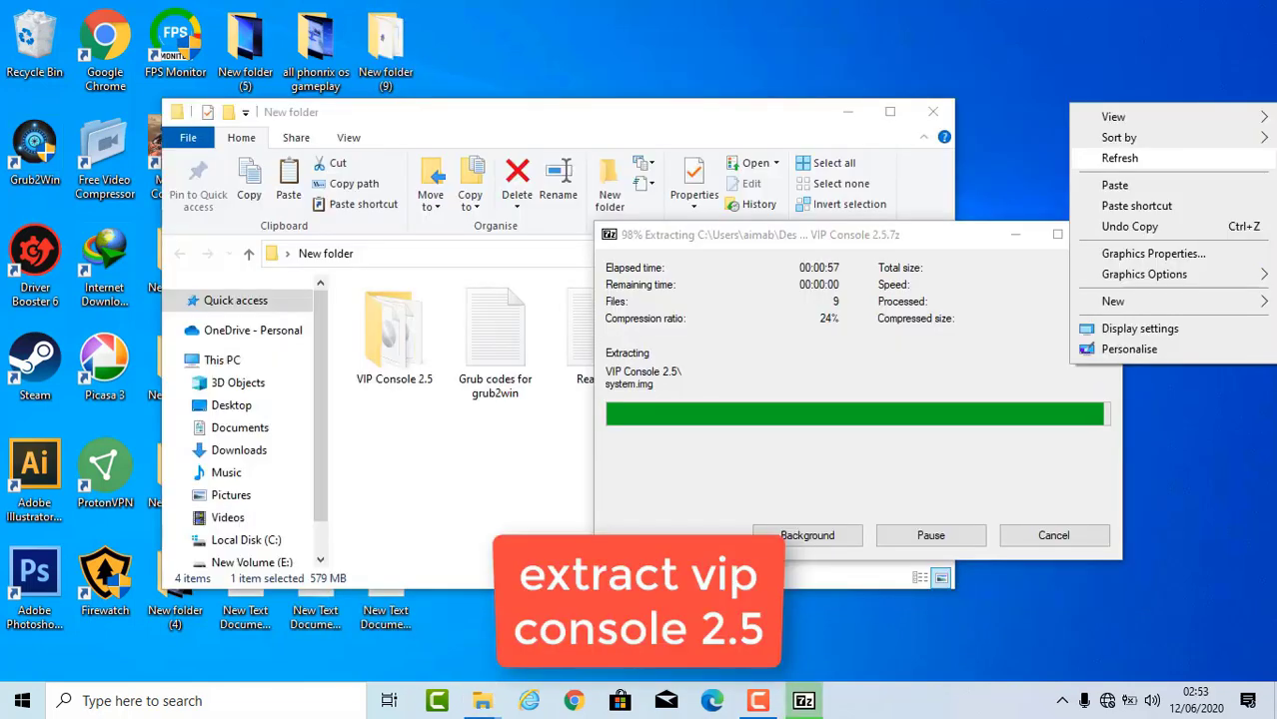
{"action": "left_click", "coordinate": [1091, 158]}
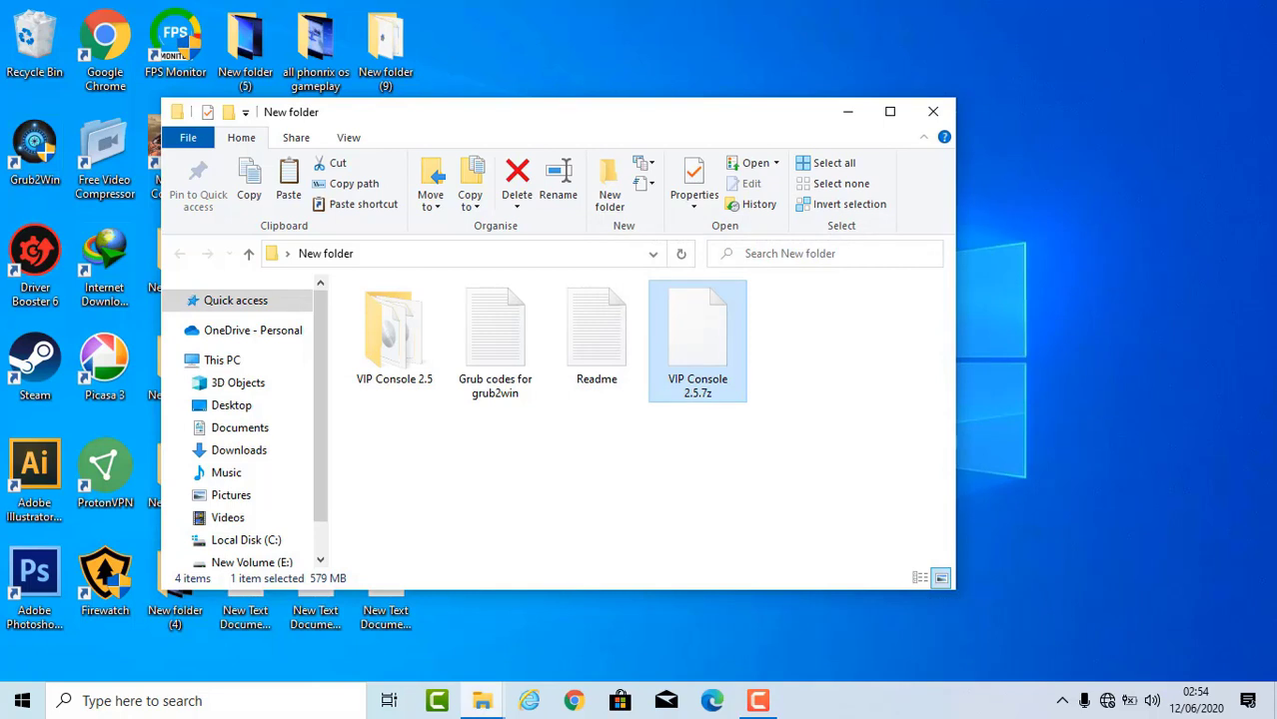
Delete the VIP Console 2.5.7z archive, view the contents of the extracted VIP Console 2.5 folder, and close the window
{"action": "key", "text": "Delete"}
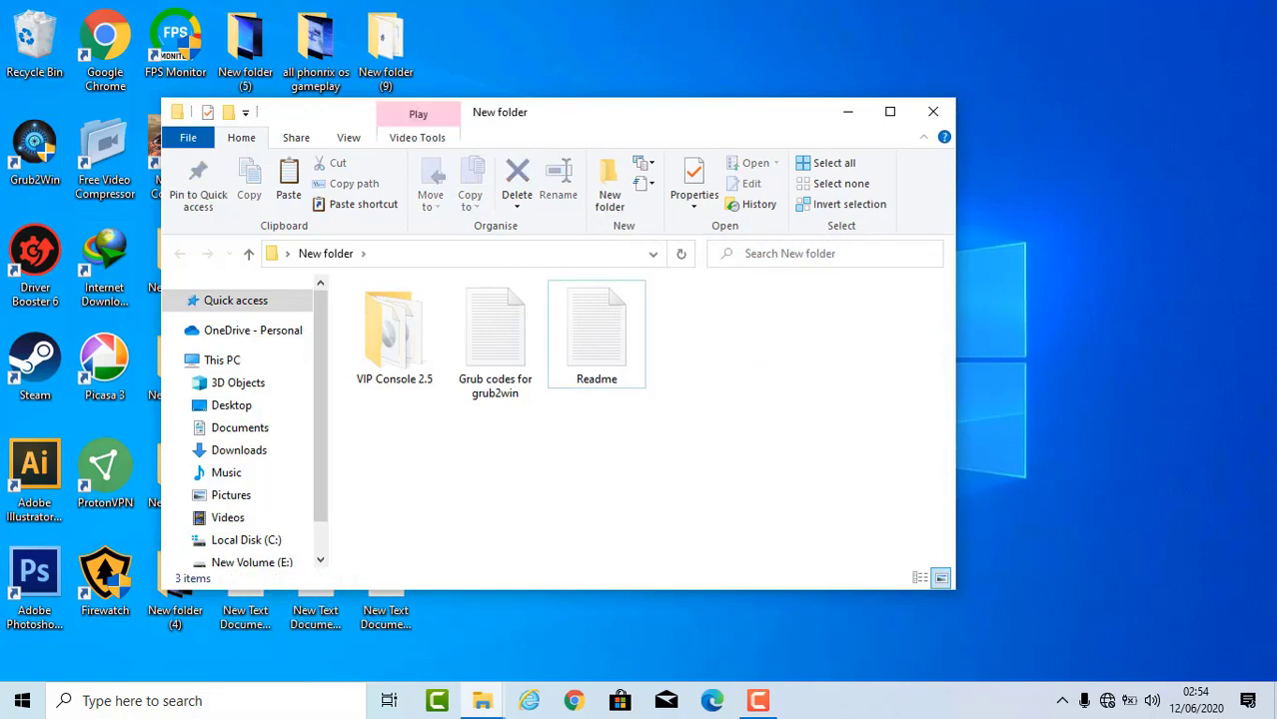
{"action": "mouse_move", "coordinate": [765, 403]}
{"action": "left_mouse_down"}
{"action": "mouse_move", "coordinate": [581, 327]}
{"action": "mouse_move", "coordinate": [612, 327]}
{"action": "mouse_move", "coordinate": [422, 324]}
{"action": "mouse_move", "coordinate": [759, 404]}
{"action": "left_mouse_up"}
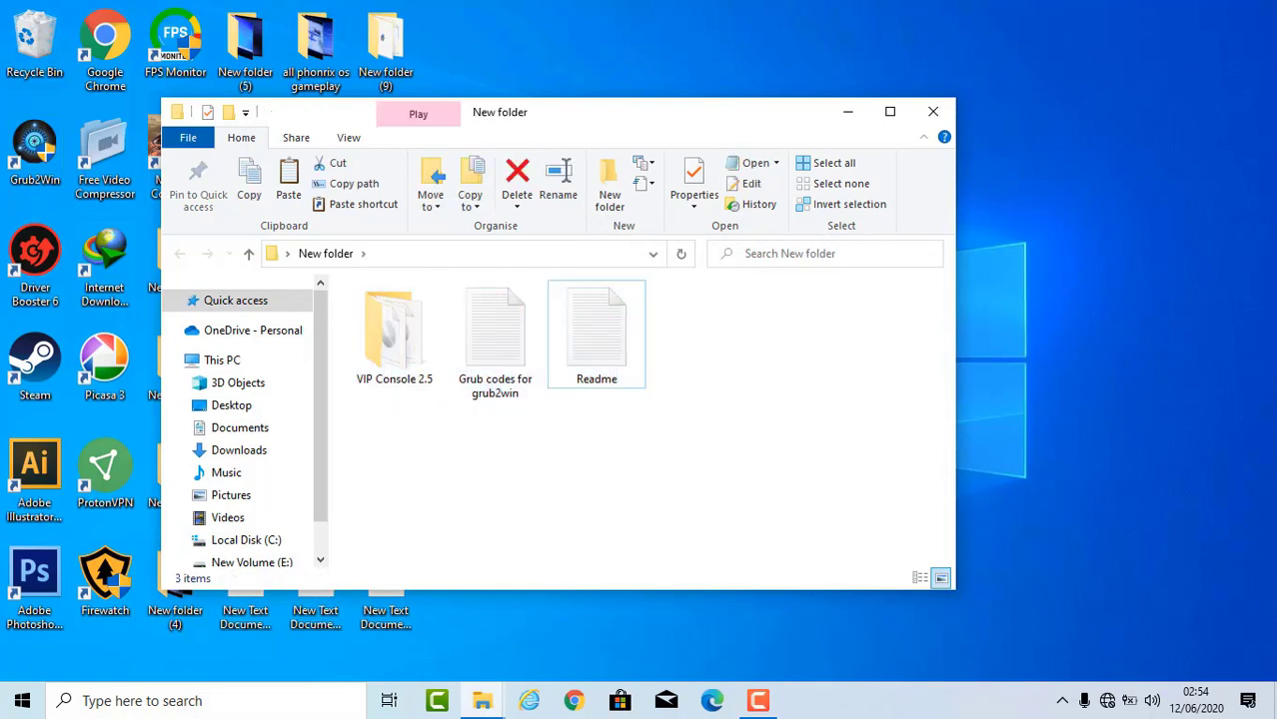
{"action": "double_click", "coordinate": [394, 335]}
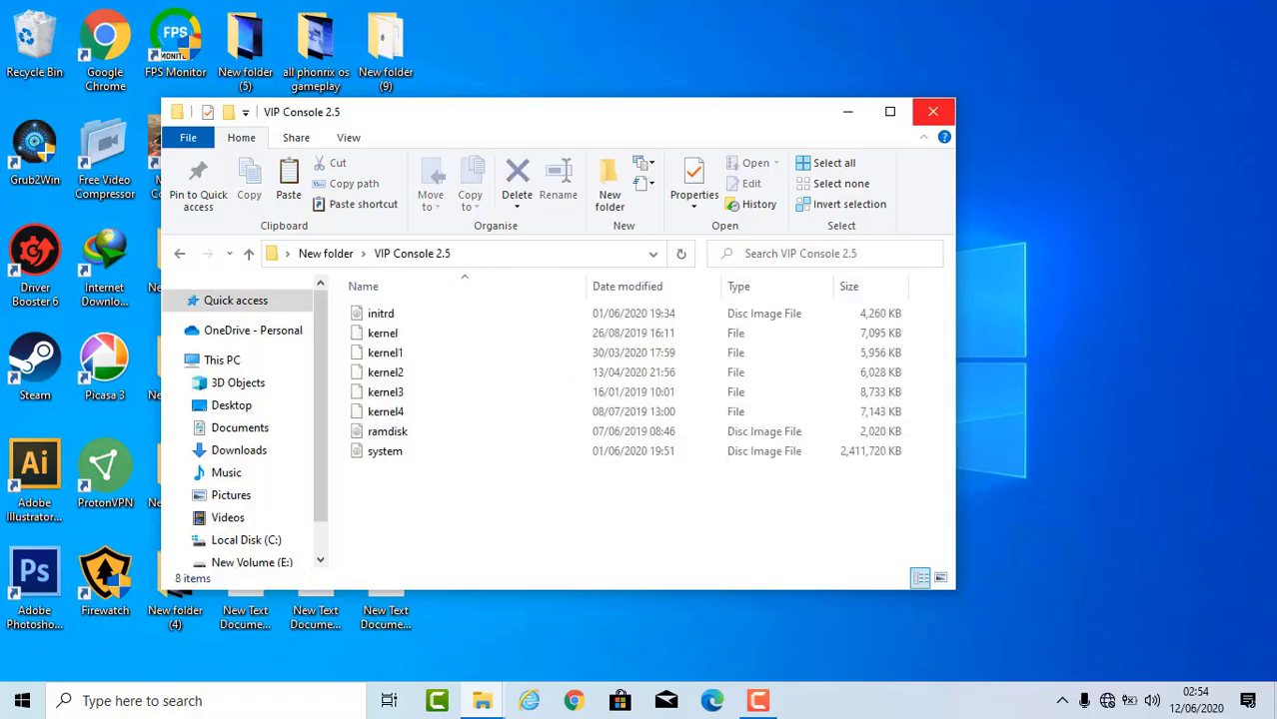
{"action": "left_click", "coordinate": [932, 110]}
Open Computer Management for This PC from File Explorer and show Disk Management
{"action": "key", "text": "super+e"}
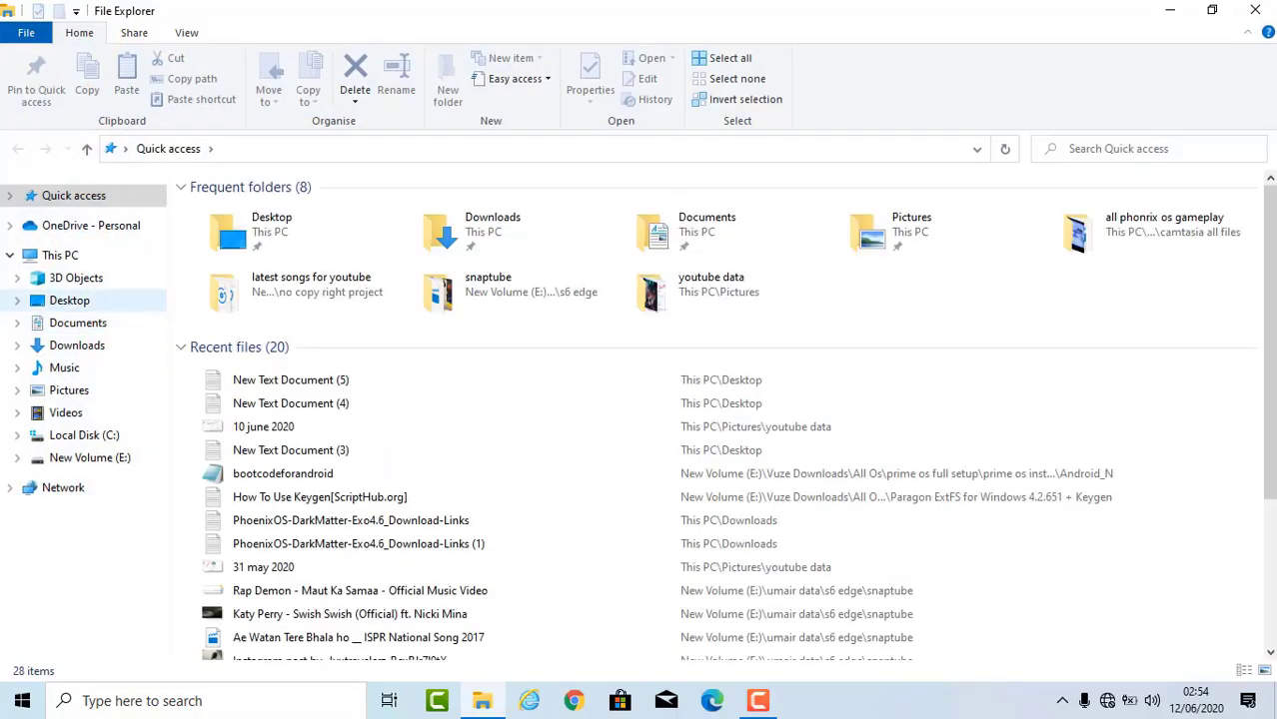
{"action": "left_click", "coordinate": [60, 255]}
{"action": "right_click", "coordinate": [62, 255]}
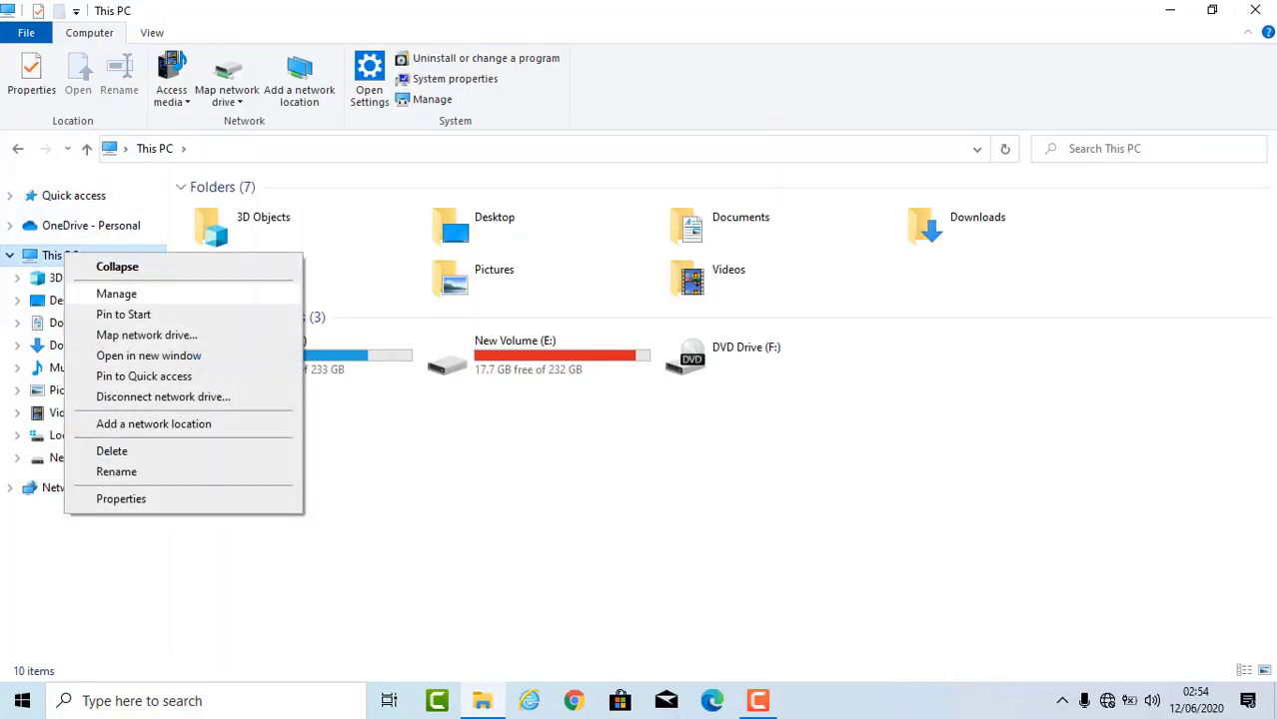
{"action": "left_click", "coordinate": [79, 290]}
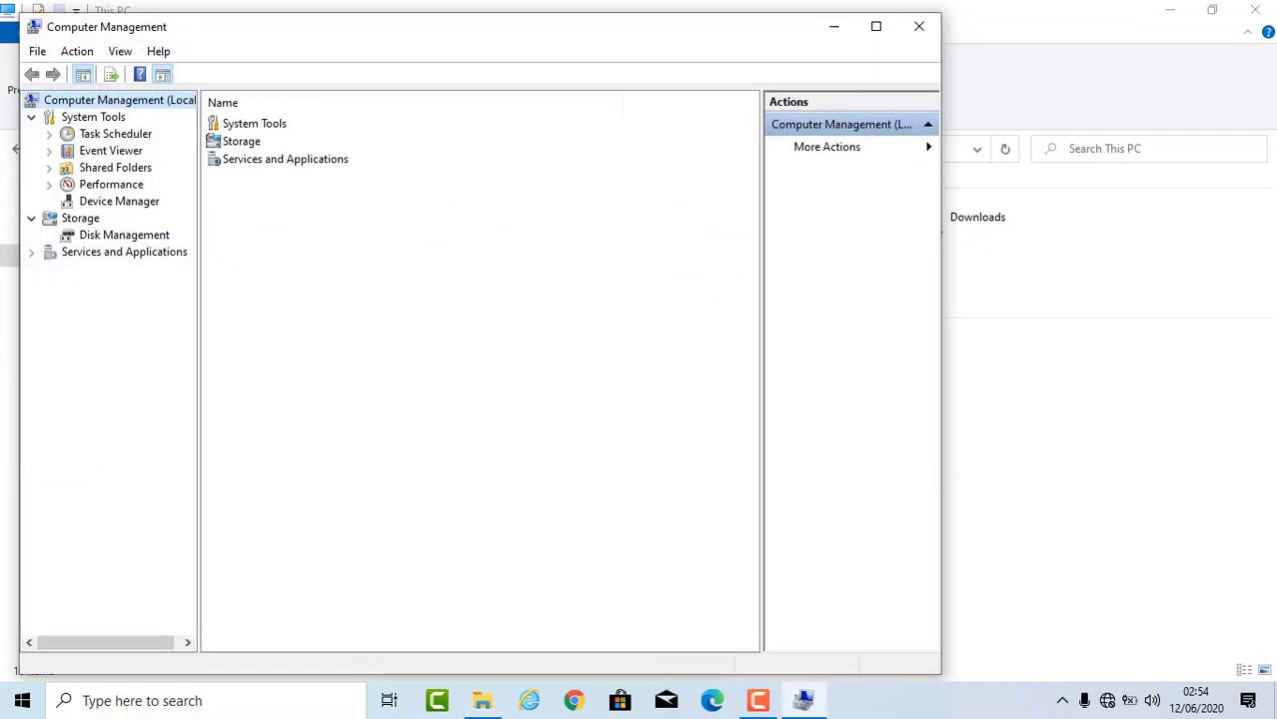
{"action": "left_click", "coordinate": [124, 235]}
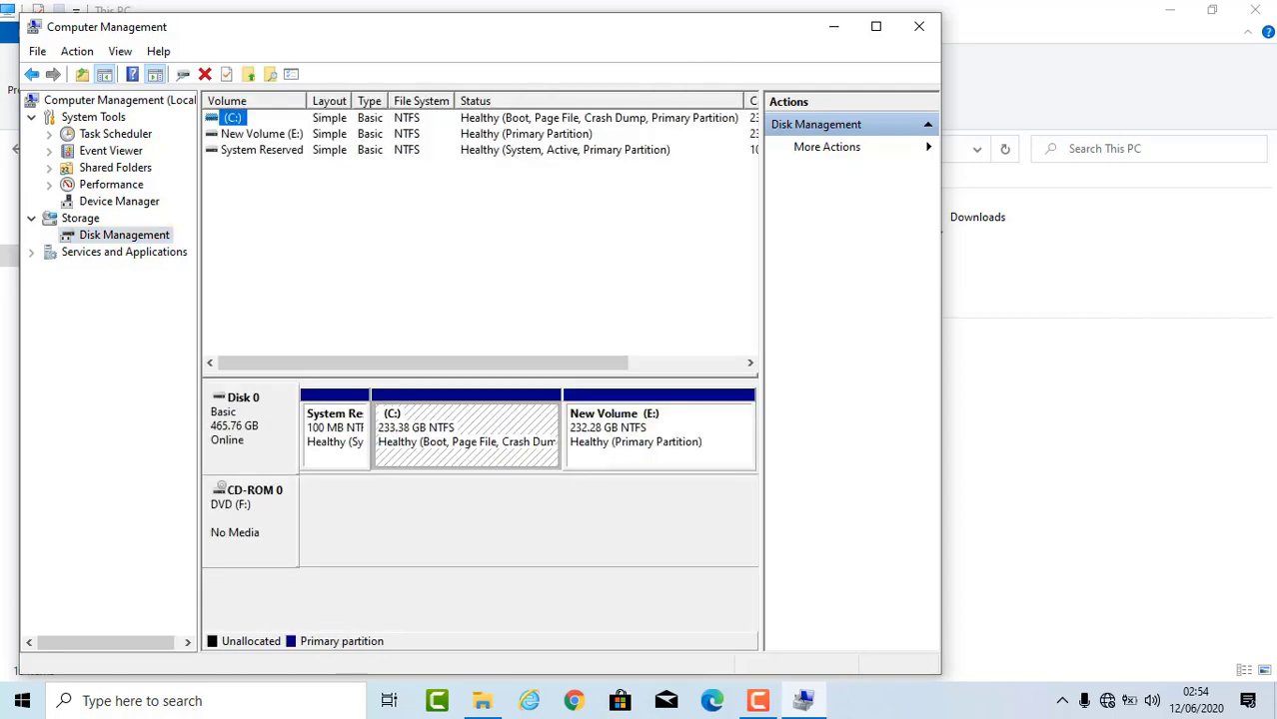
Shrink the C: volume on Disk 0 by 20000 MB
{"action": "right_click", "coordinate": [430, 461]}
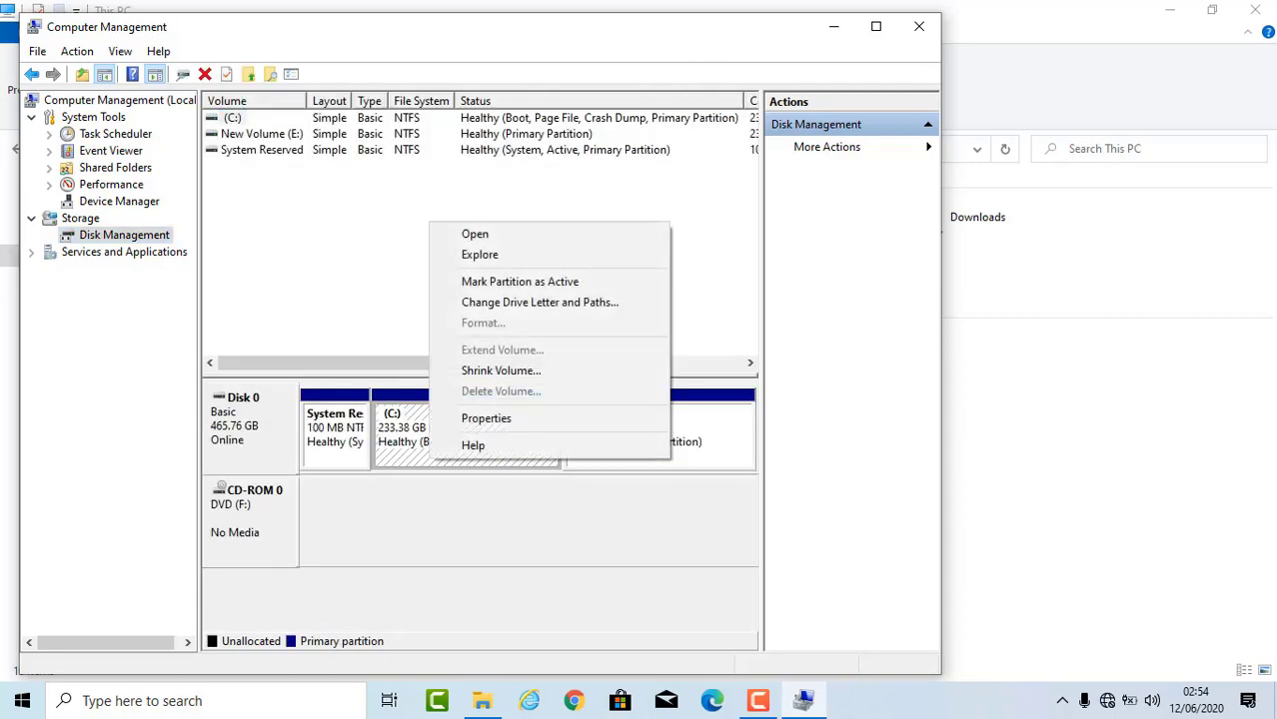
{"action": "key", "text": "Return"}
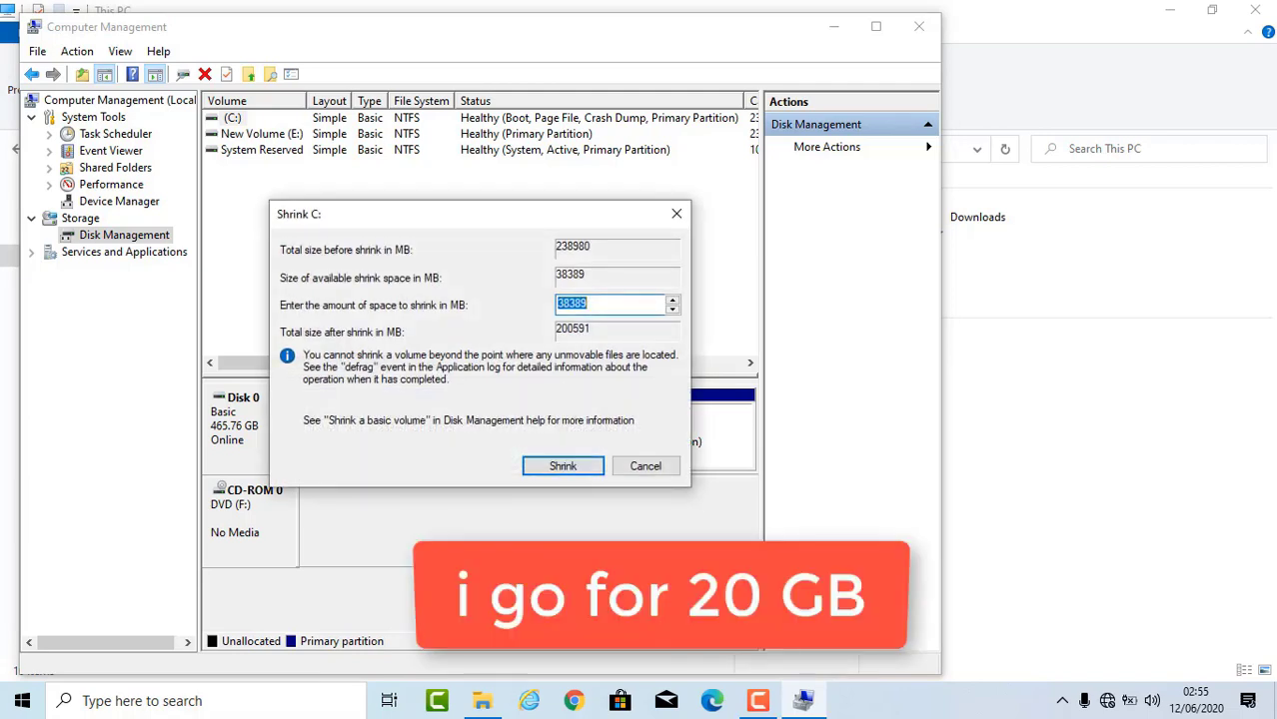
{"action": "key", "text": "BackSpace"}
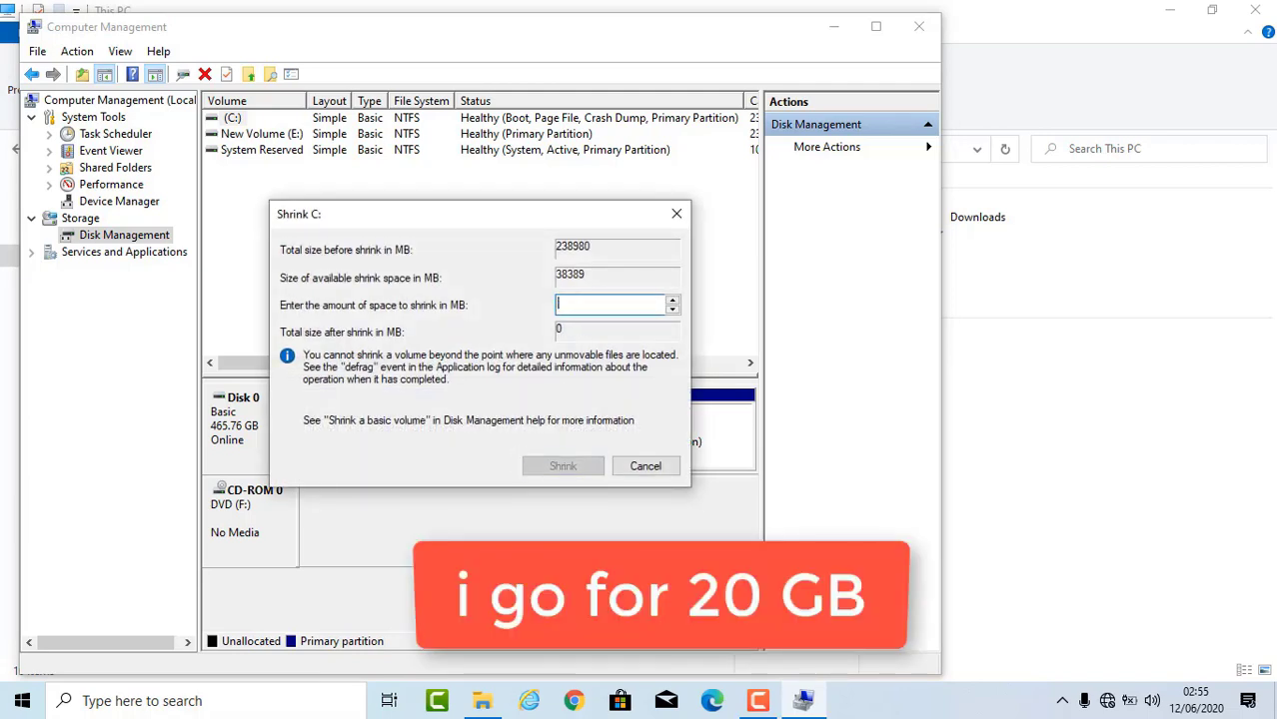
{"action": "type", "text": "20000"}
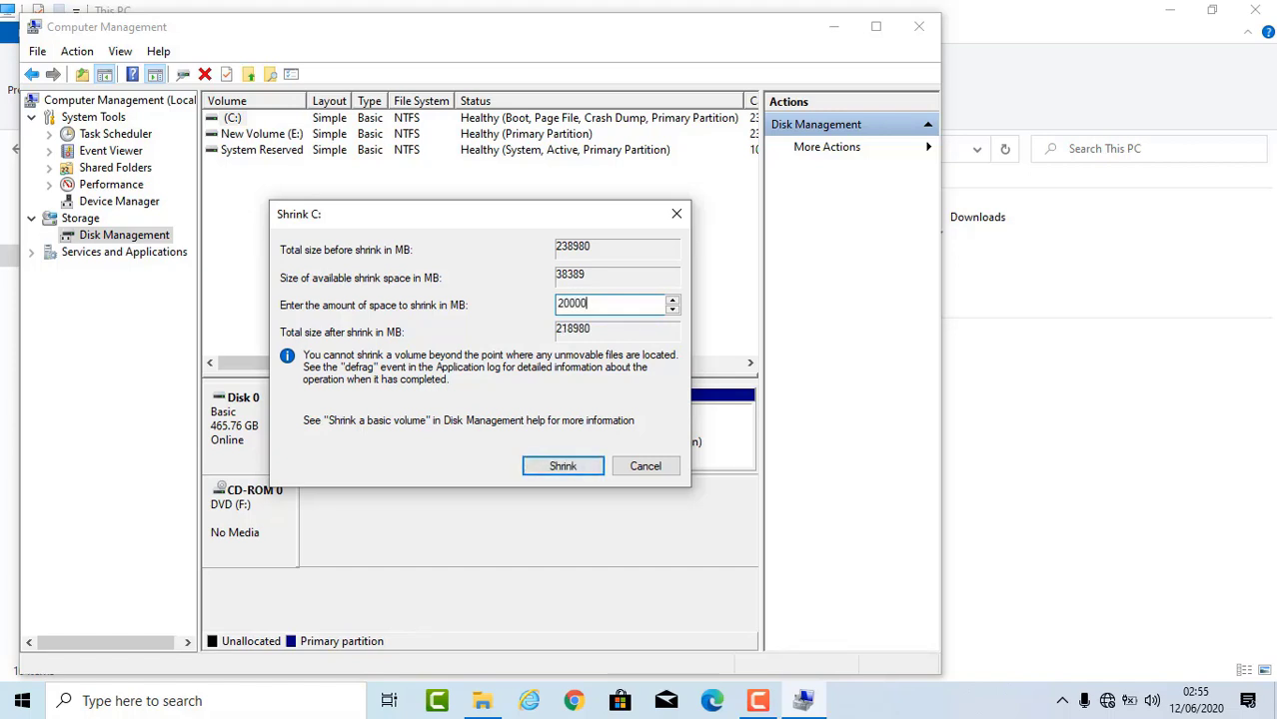
{"action": "key", "text": "Return"}
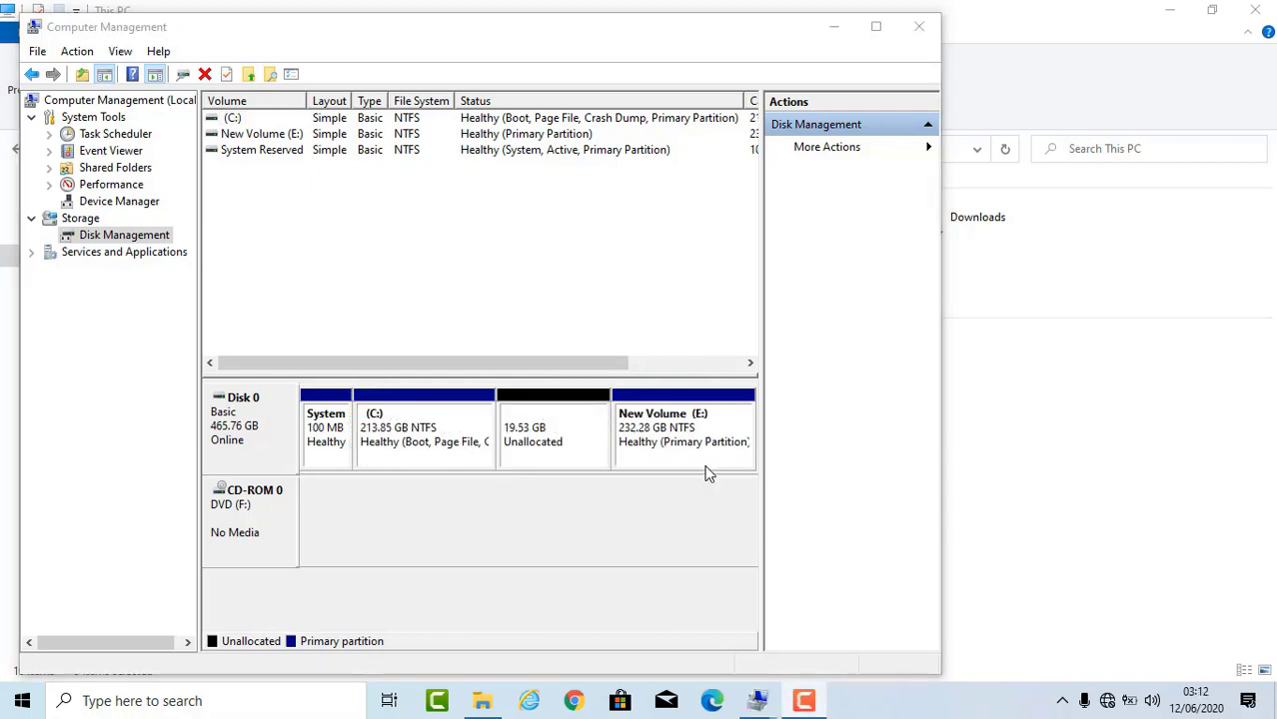
Minimise Computer Management and File Explorer to return to the desktop
{"action": "left_click", "coordinate": [832, 207]}
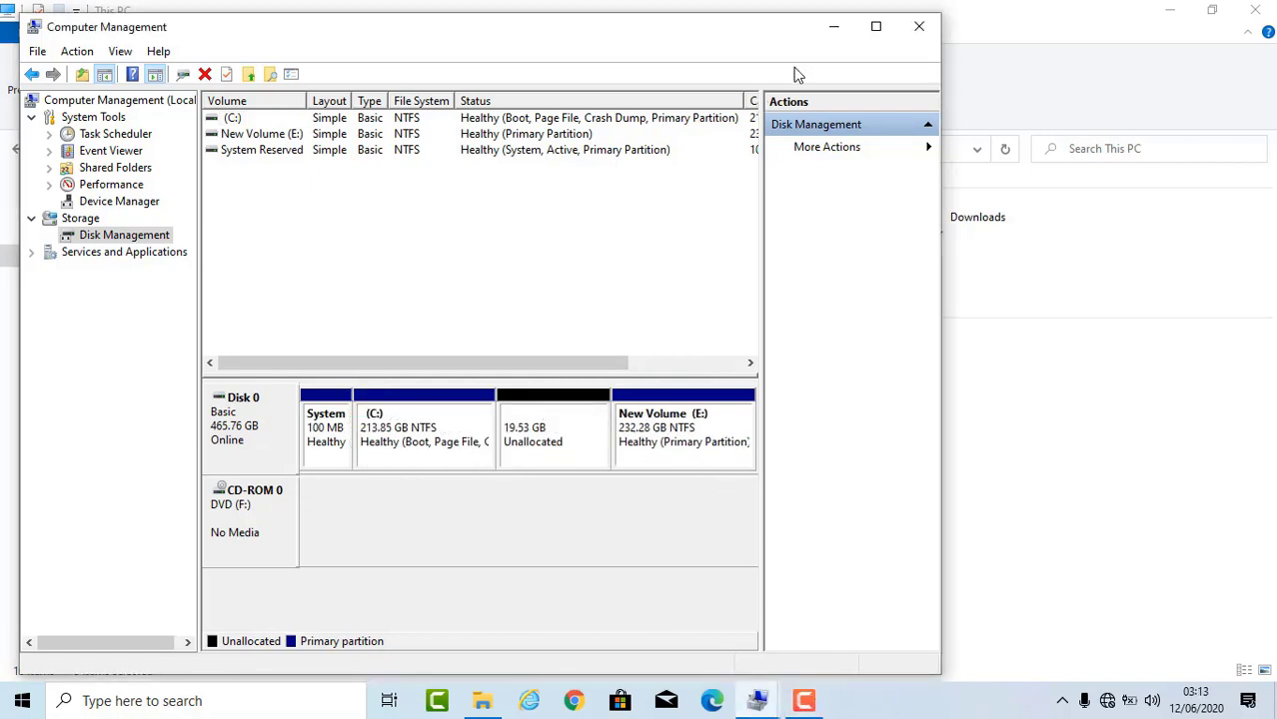
{"action": "left_click", "coordinate": [842, 33]}
{"action": "left_click", "coordinate": [1169, 10]}
Refresh the desktop and launch DiskGenius
{"action": "right_click", "coordinate": [716, 224]}
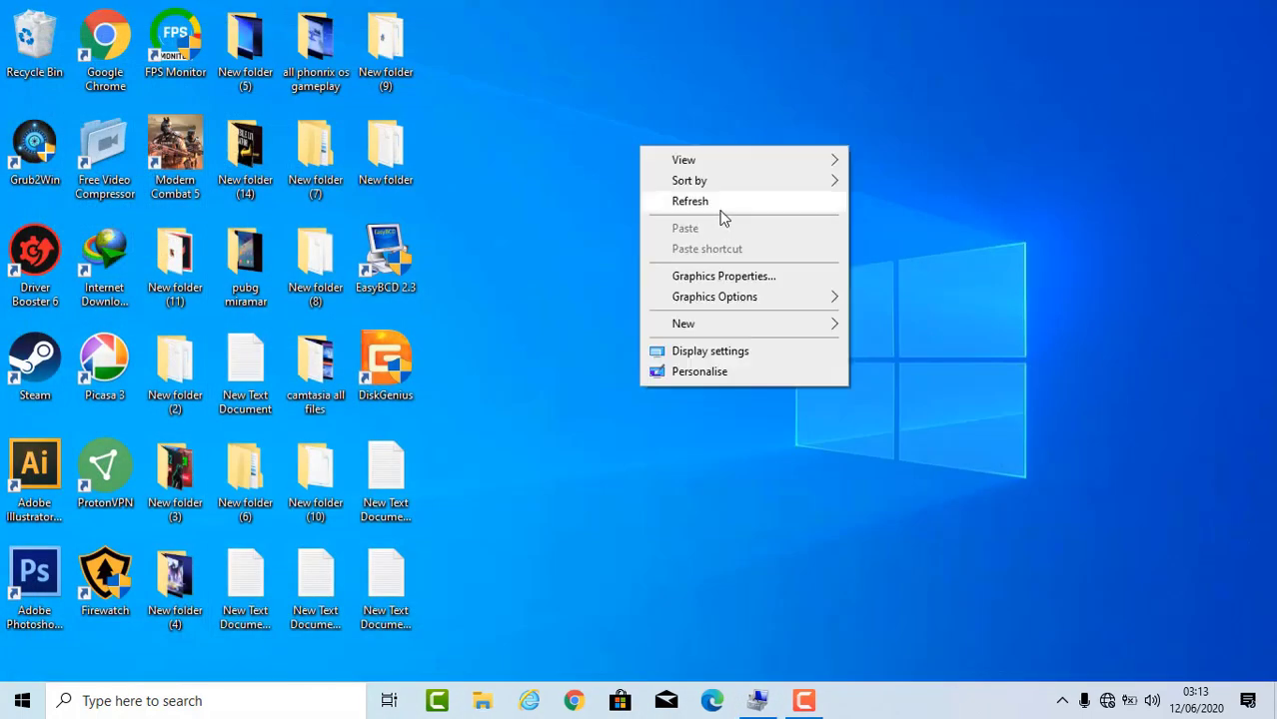
{"action": "left_click", "coordinate": [719, 207]}
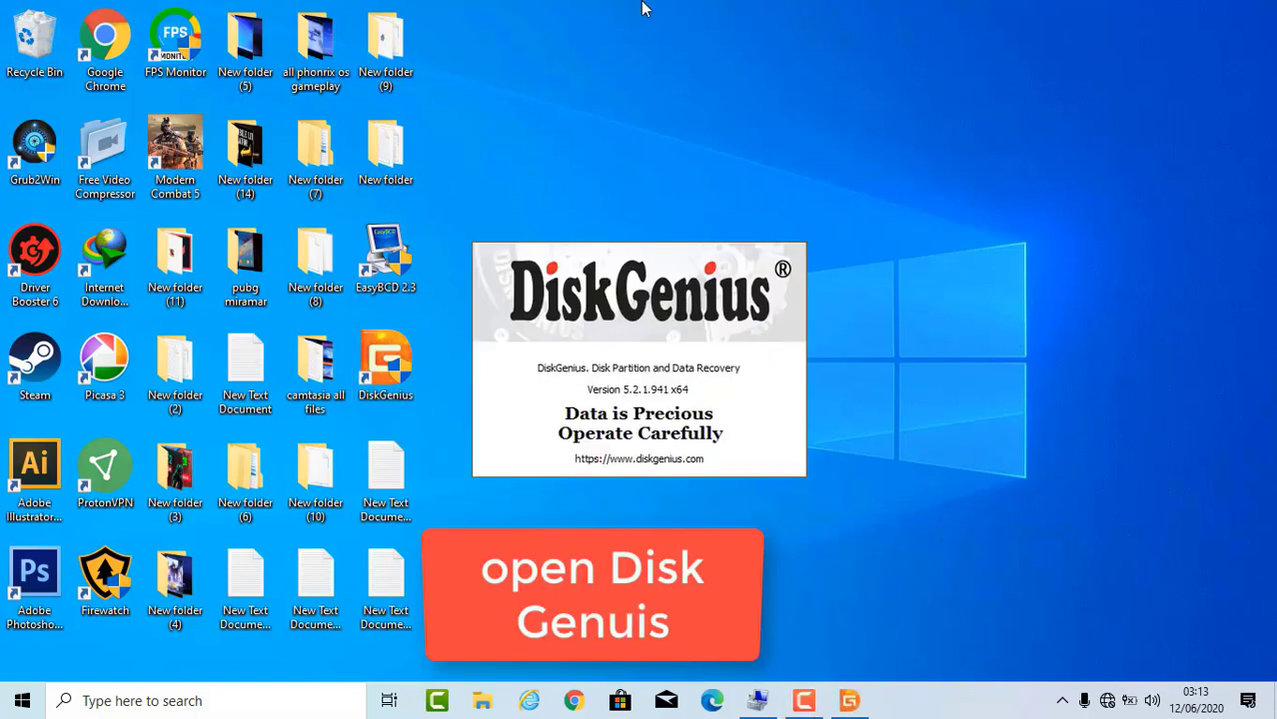
{"action": "right_click", "coordinate": [897, 157]}
{"action": "left_click", "coordinate": [959, 211]}
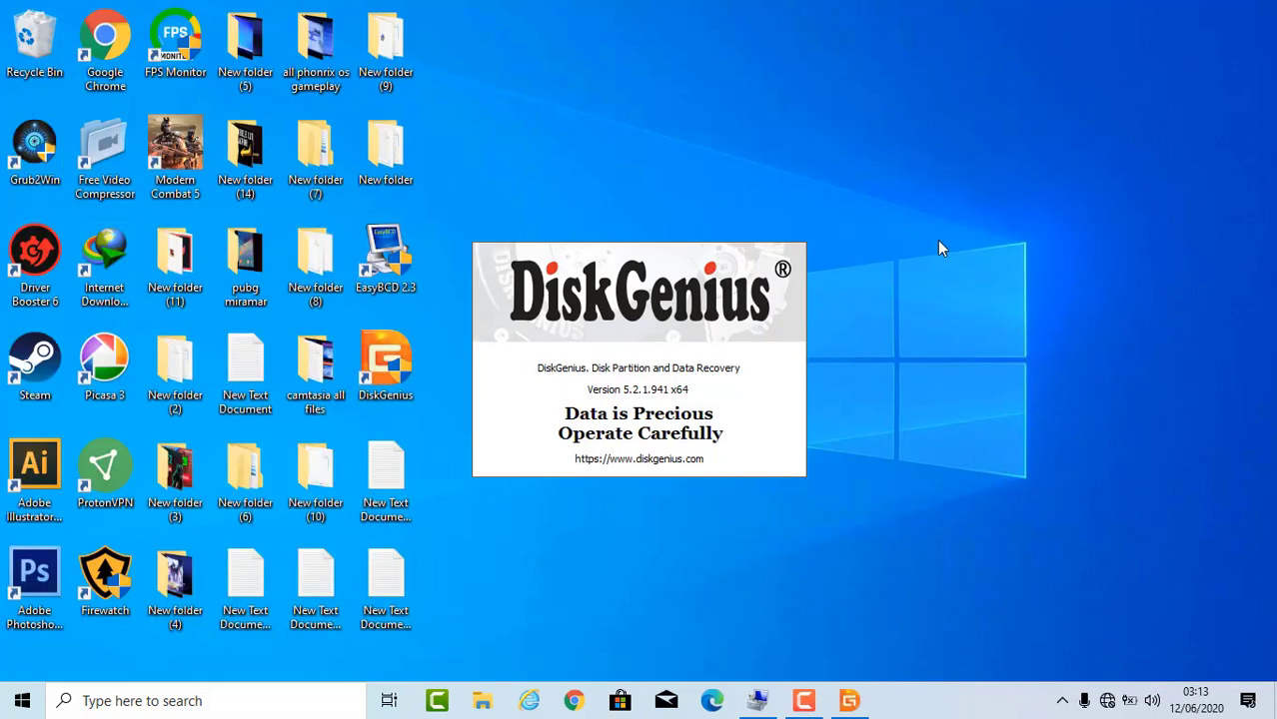
{"action": "right_click", "coordinate": [939, 242]}
{"action": "left_click", "coordinate": [967, 302]}
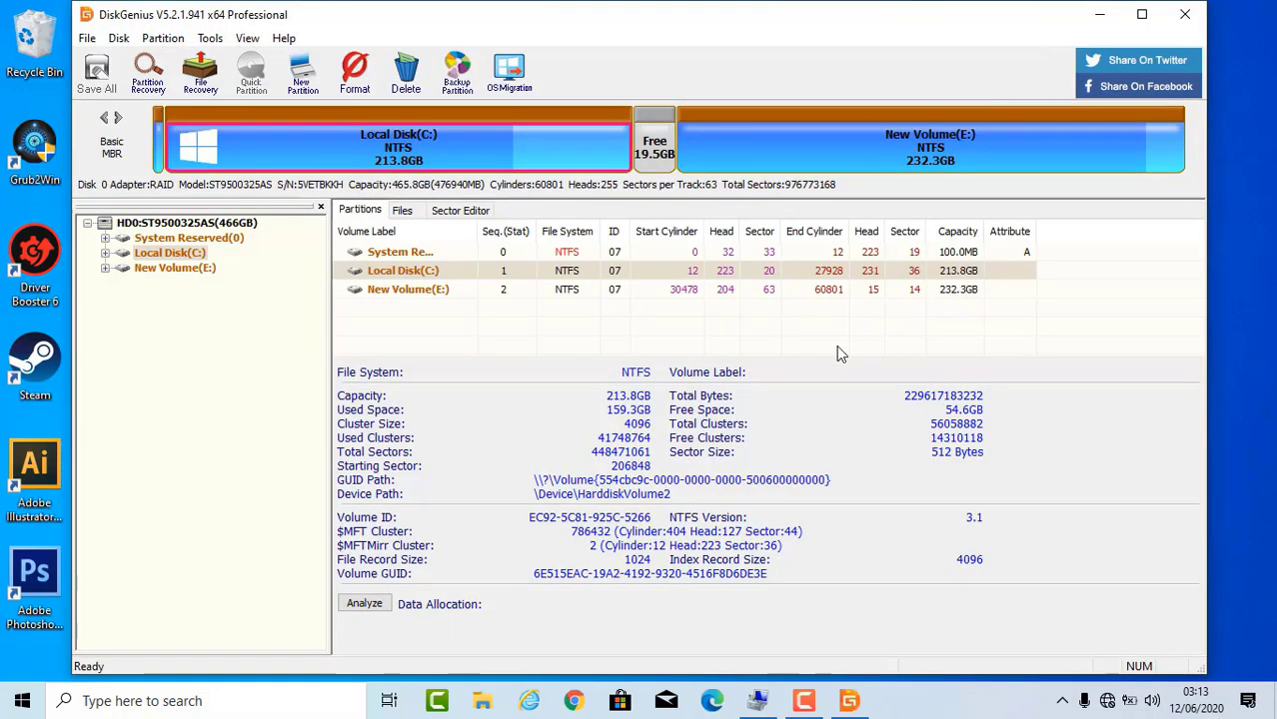
Create a 20 GB primary Ext4 (Linux Data) partition labelled VIP in the free space between C: and E:
{"action": "left_click", "coordinate": [650, 152]}
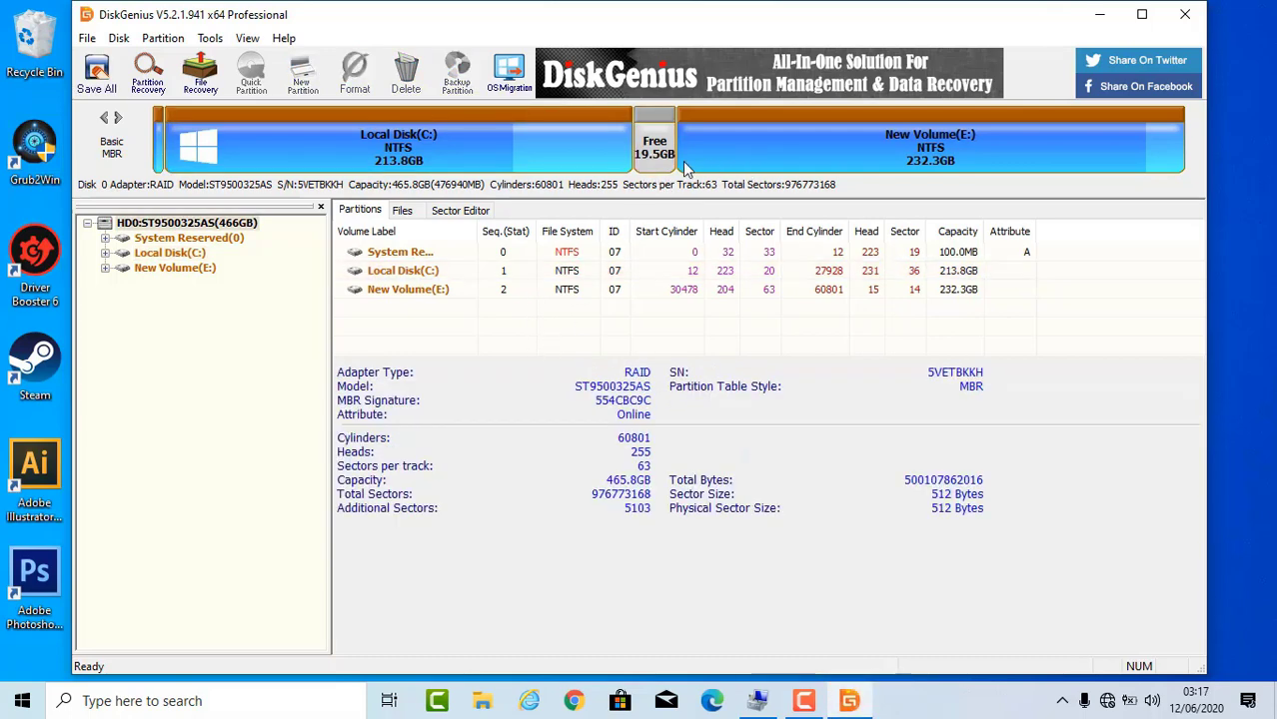
{"action": "left_click", "coordinate": [665, 163]}
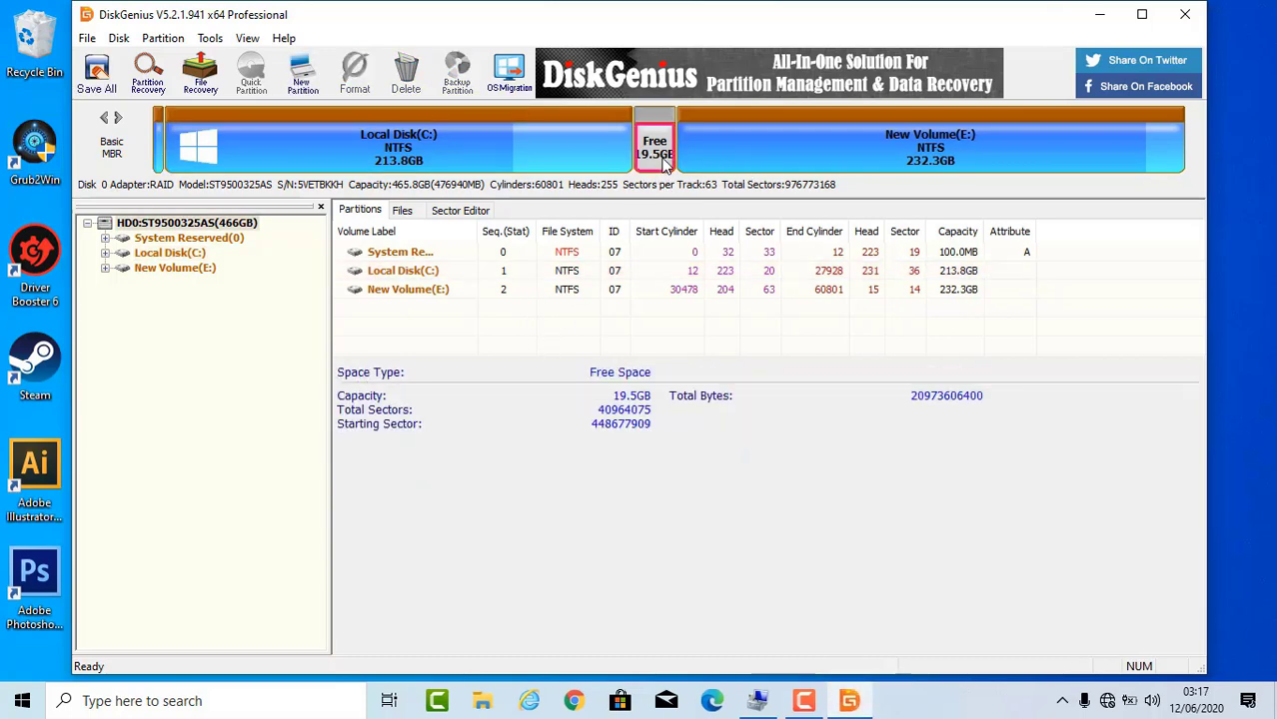
{"action": "right_click", "coordinate": [664, 162]}
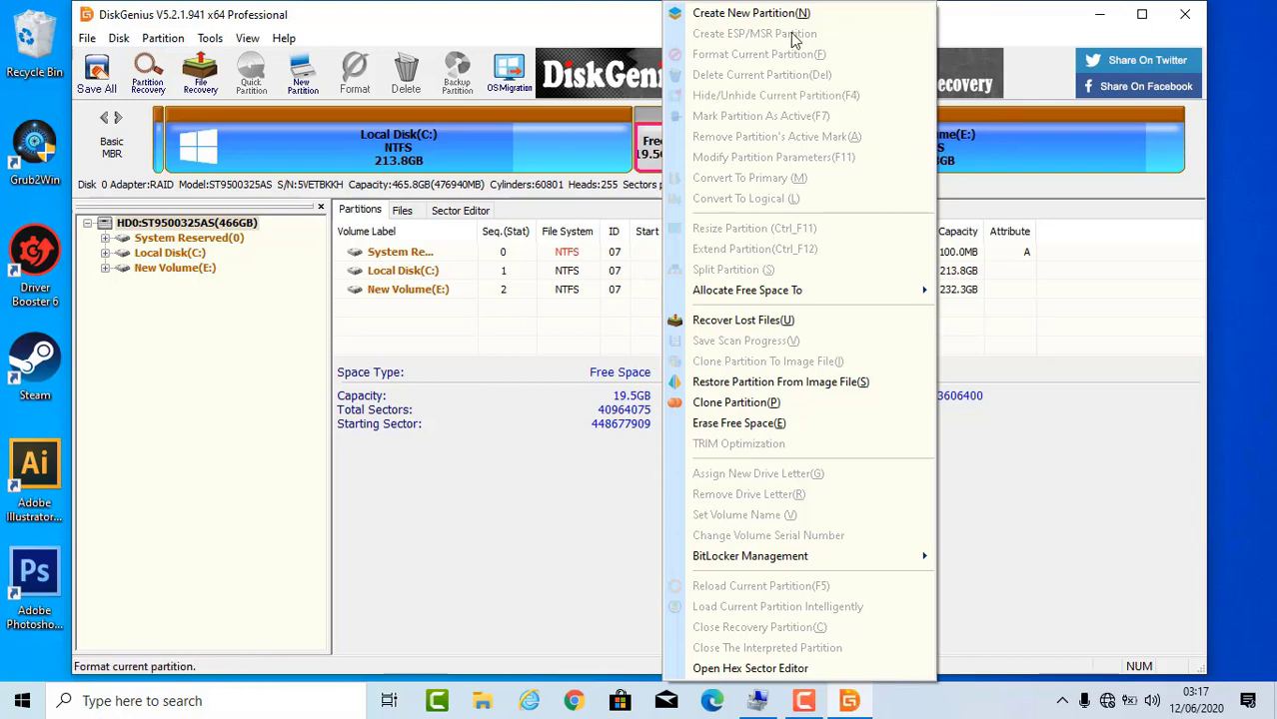
{"action": "left_click", "coordinate": [759, 14]}
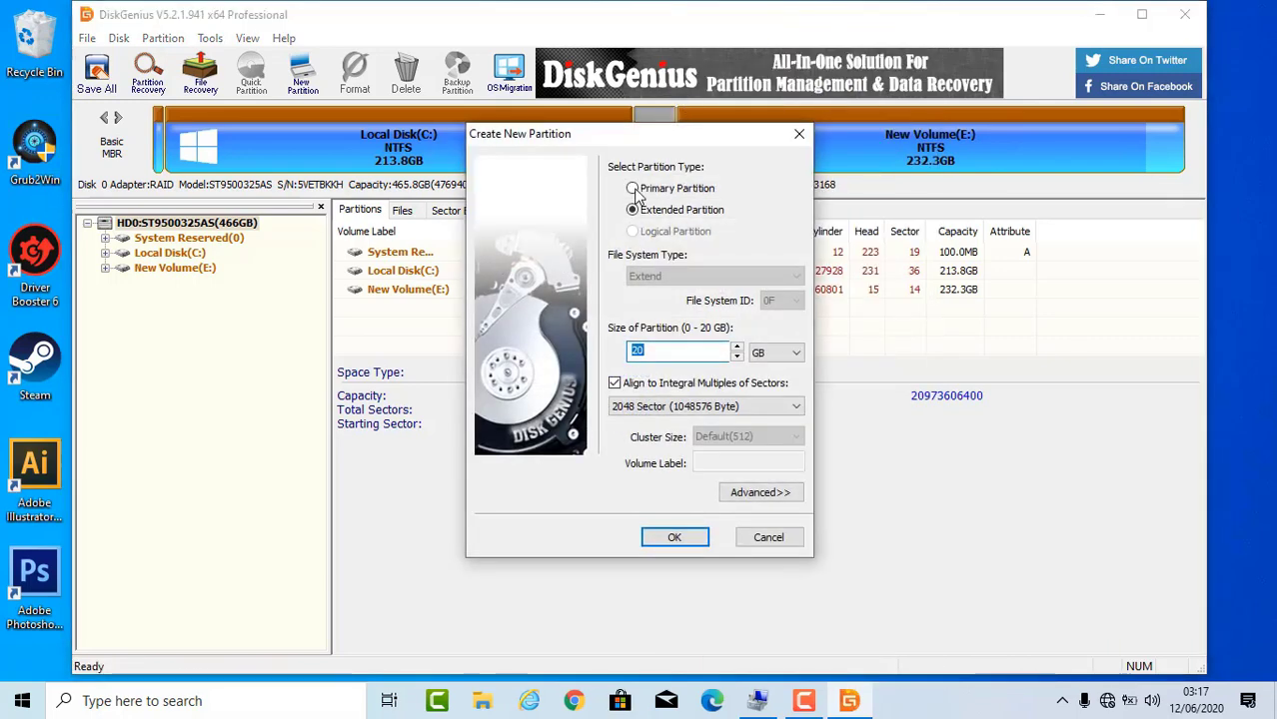
{"action": "left_click", "coordinate": [633, 189]}
{"action": "left_click", "coordinate": [686, 278]}
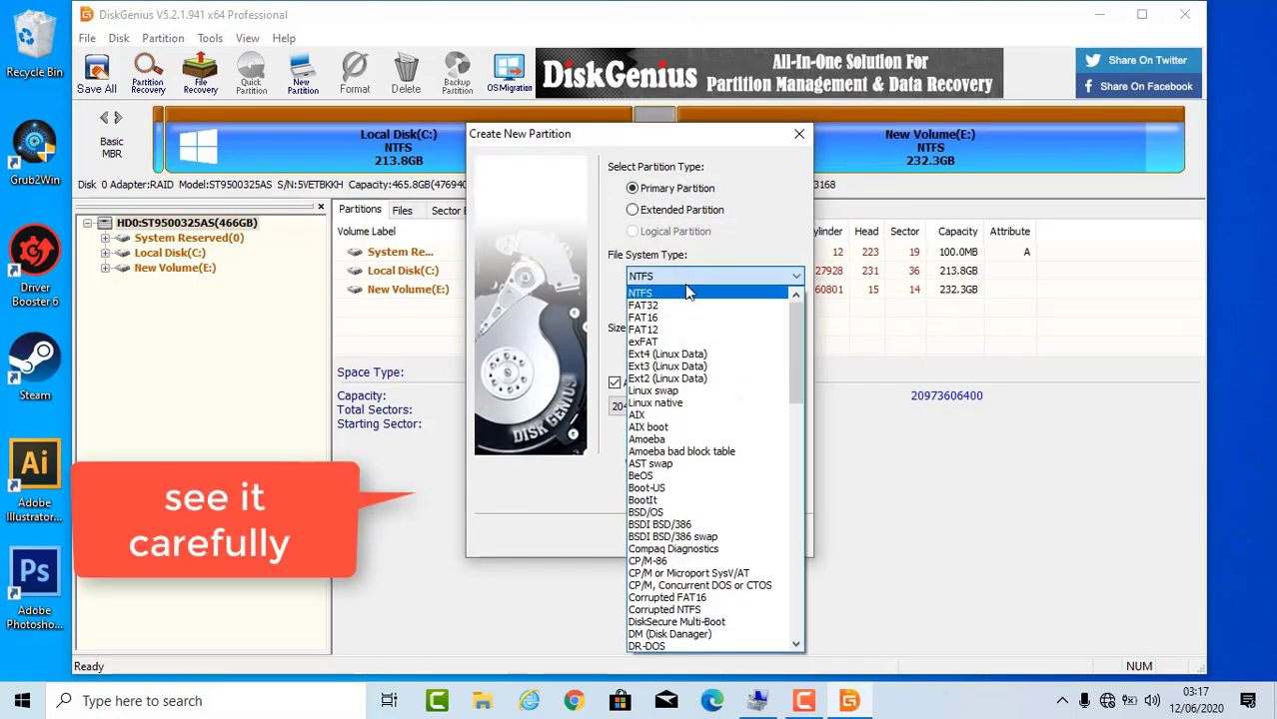
{"action": "left_click", "coordinate": [667, 354]}
{"action": "left_click", "coordinate": [744, 459]}
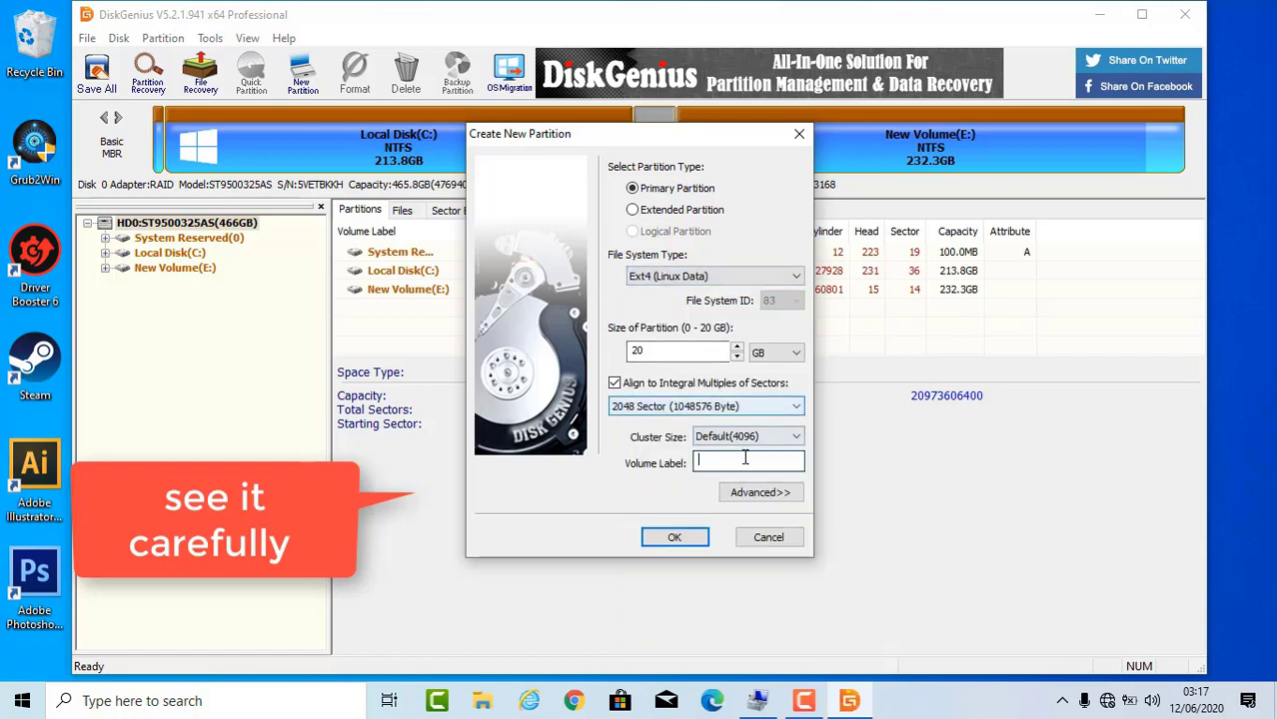
{"action": "type", "text": "vo"}
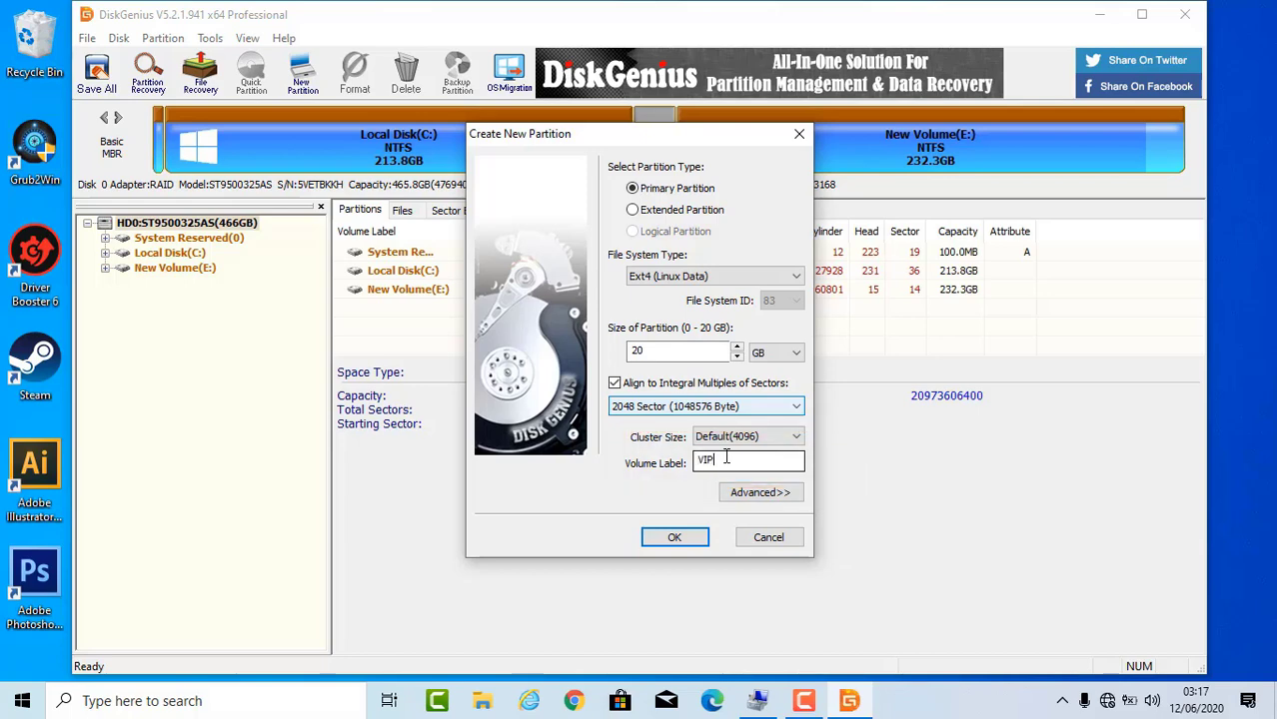
{"action": "left_click", "coordinate": [673, 537]}
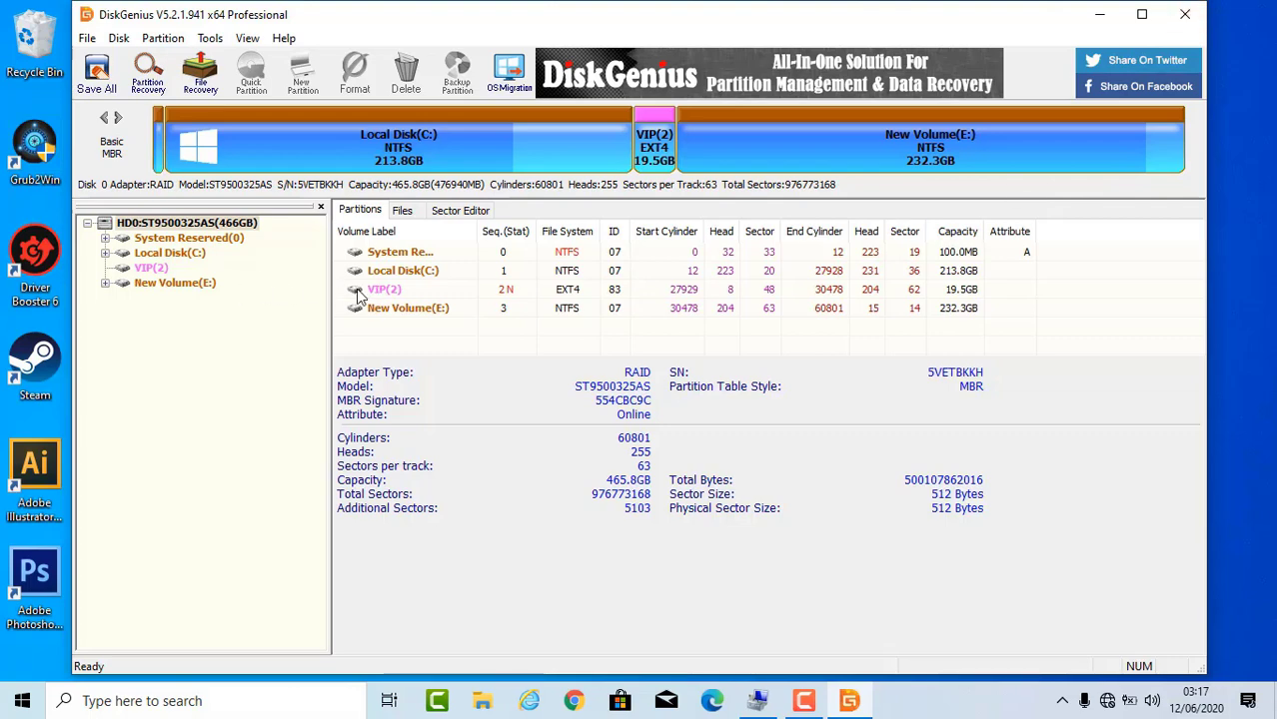
Write all partition changes to disk and format the new VIP partition
{"action": "left_click", "coordinate": [96, 72]}
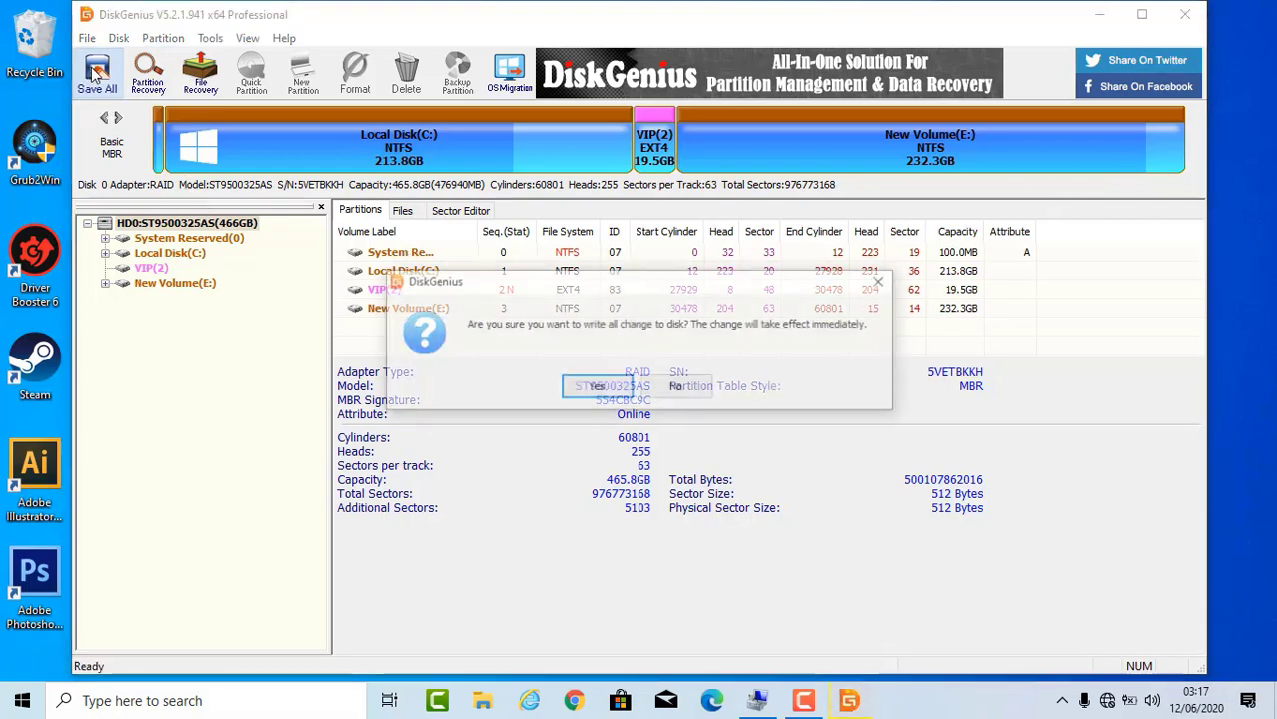
{"action": "left_click", "coordinate": [596, 388]}
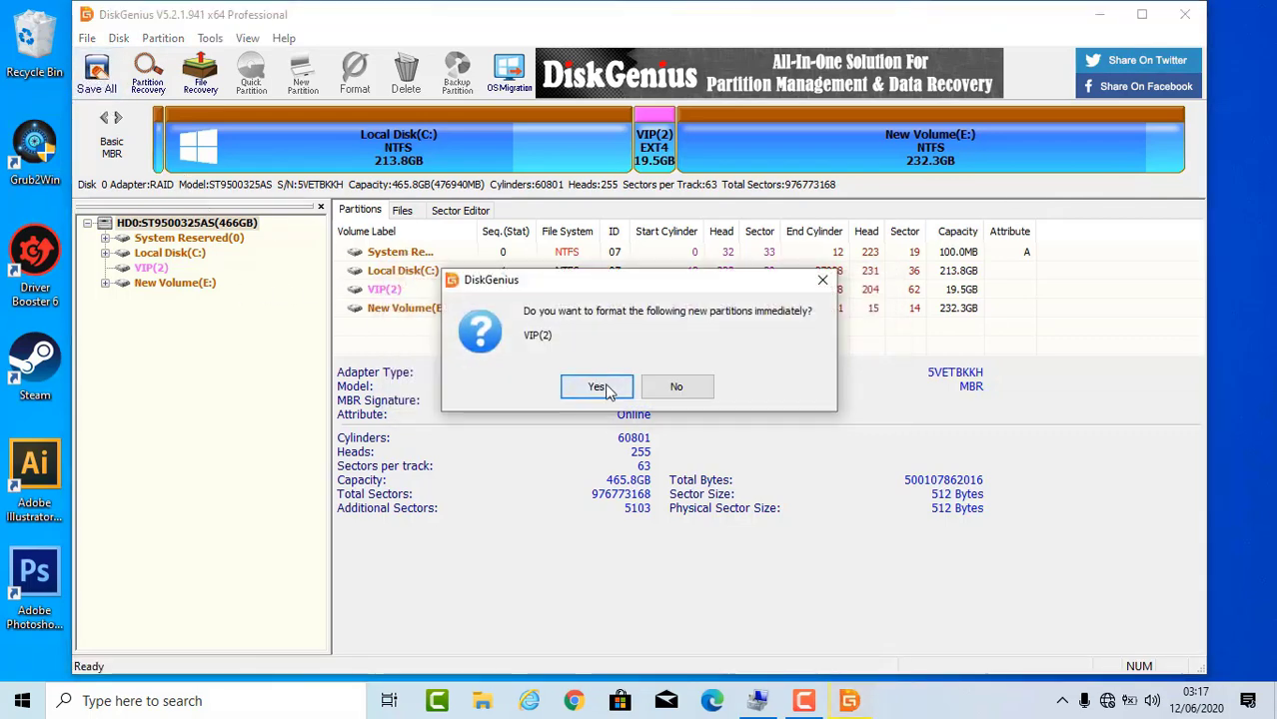
{"action": "left_click", "coordinate": [599, 390]}
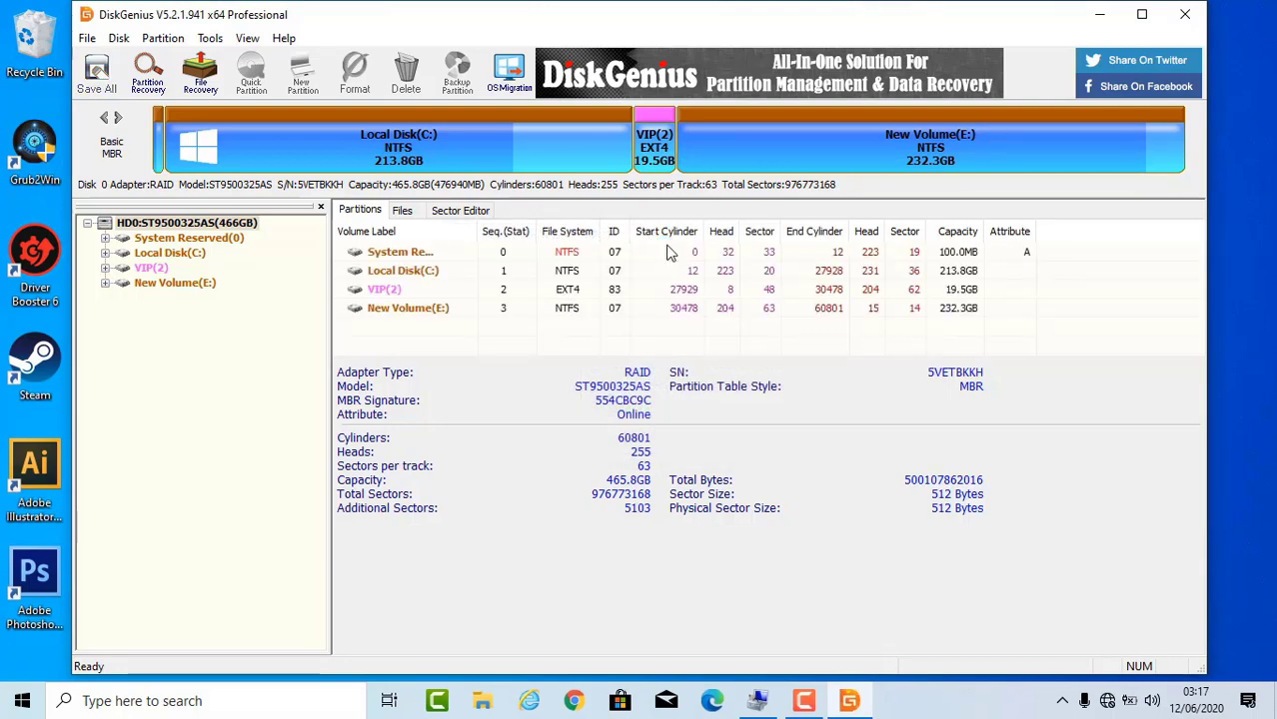
Create a folder named VIPC in the root of the VIP partition
{"action": "double_click", "coordinate": [399, 292]}
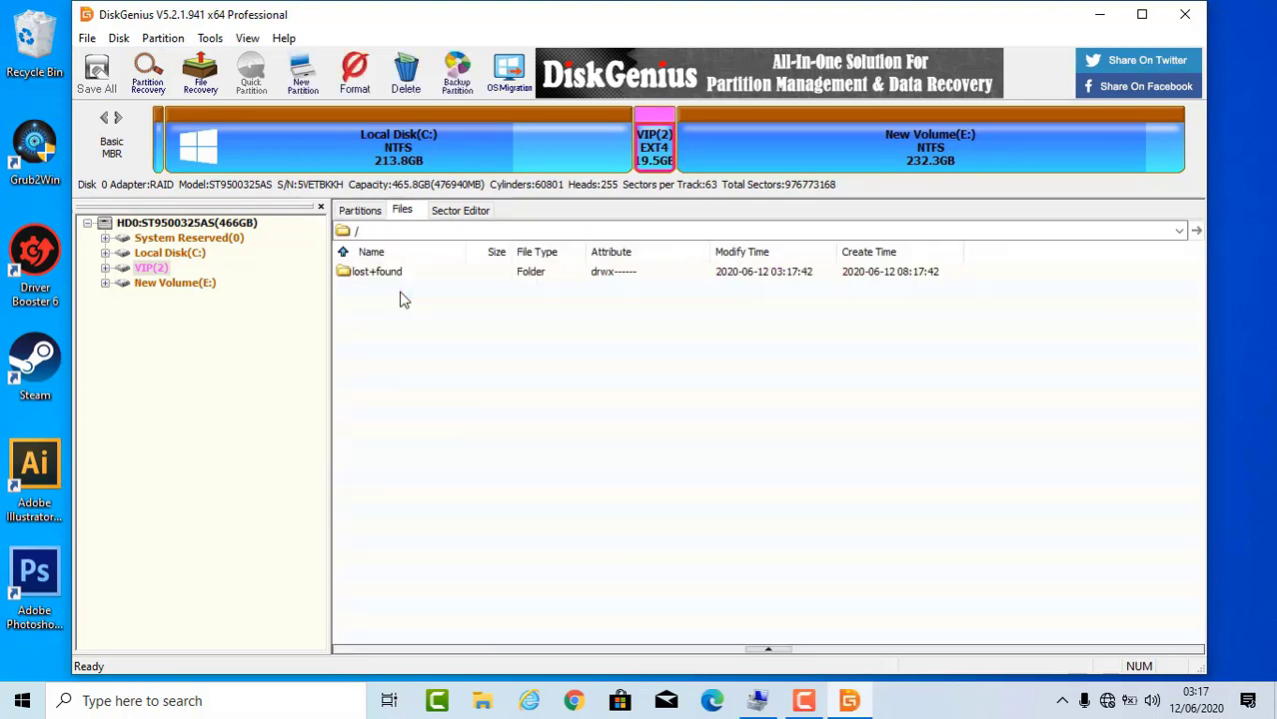
{"action": "right_click", "coordinate": [744, 364]}
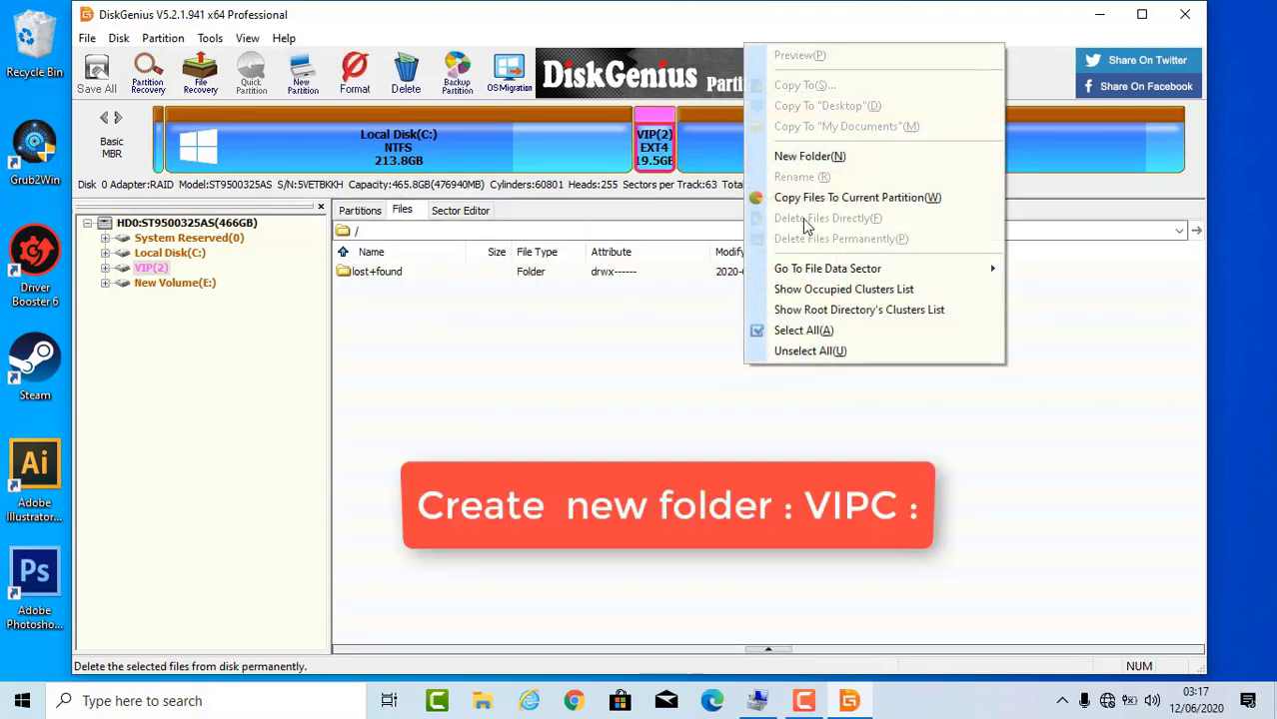
{"action": "left_click", "coordinate": [823, 163]}
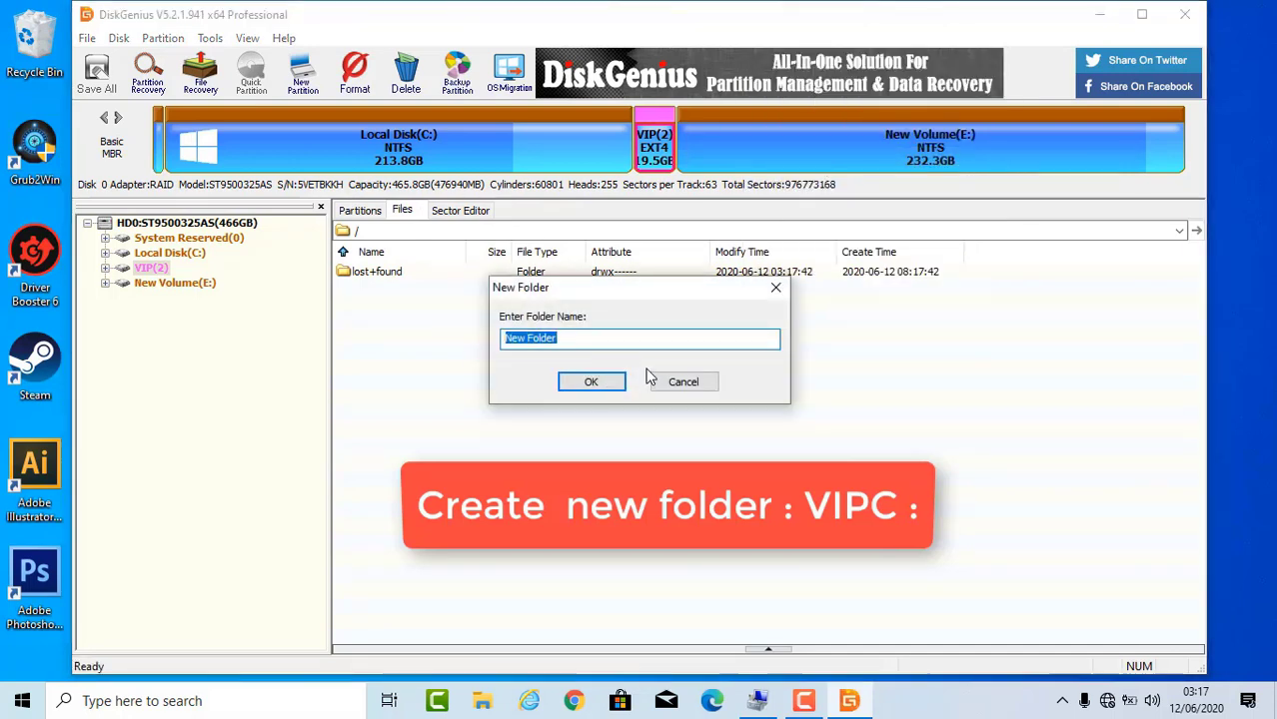
{"action": "key", "text": "BackSpace"}
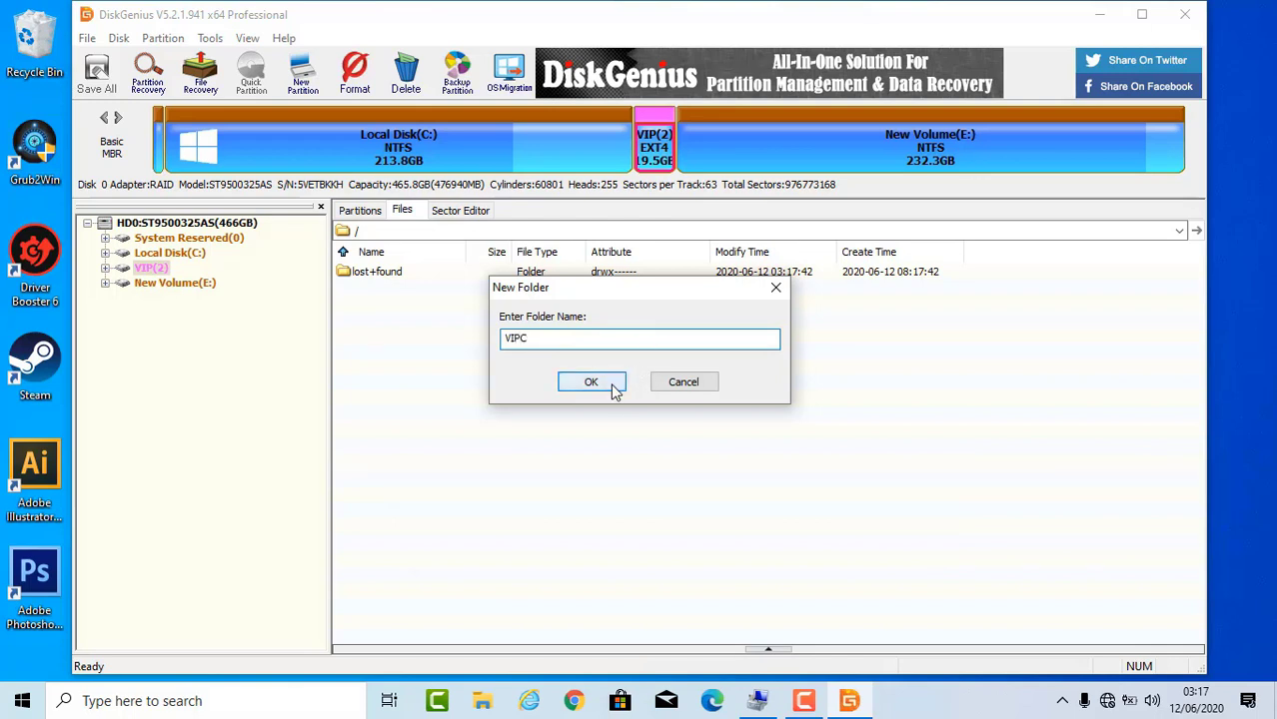
{"action": "left_click", "coordinate": [612, 385]}
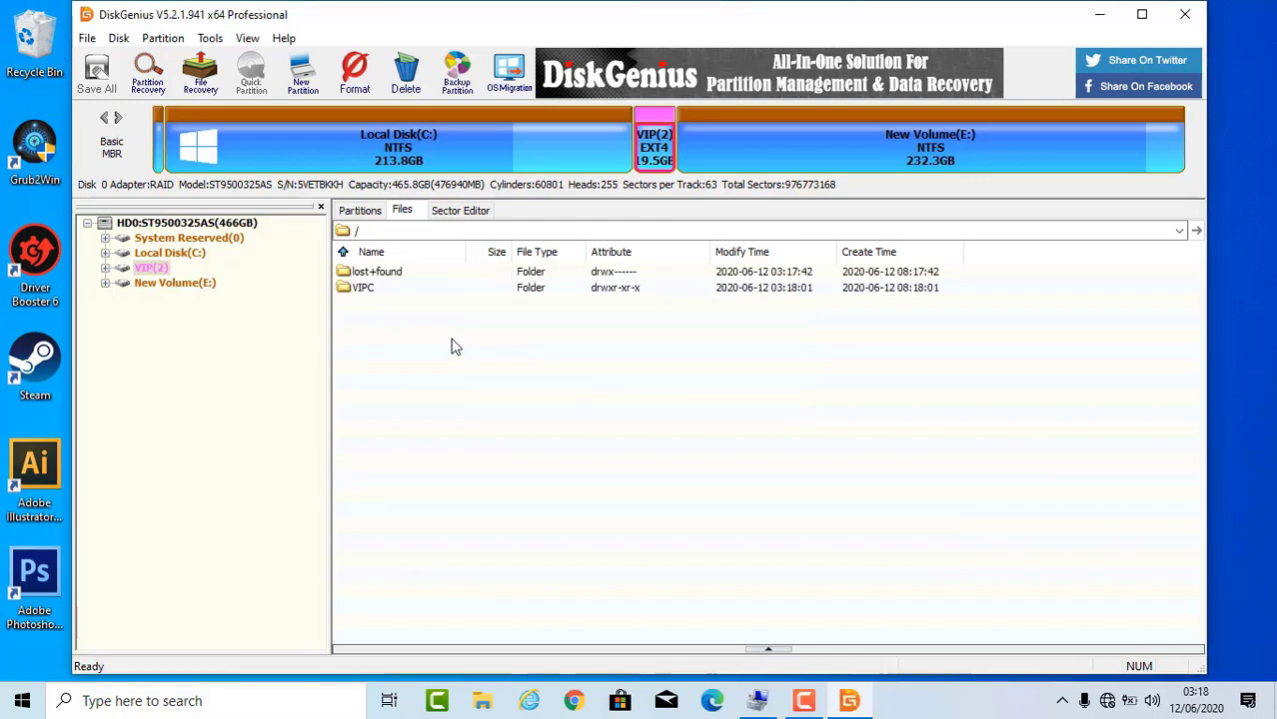
Open the VIPC folder, then shrink and move the DiskGenius window to uncover the desktop icons
{"action": "double_click", "coordinate": [366, 288]}
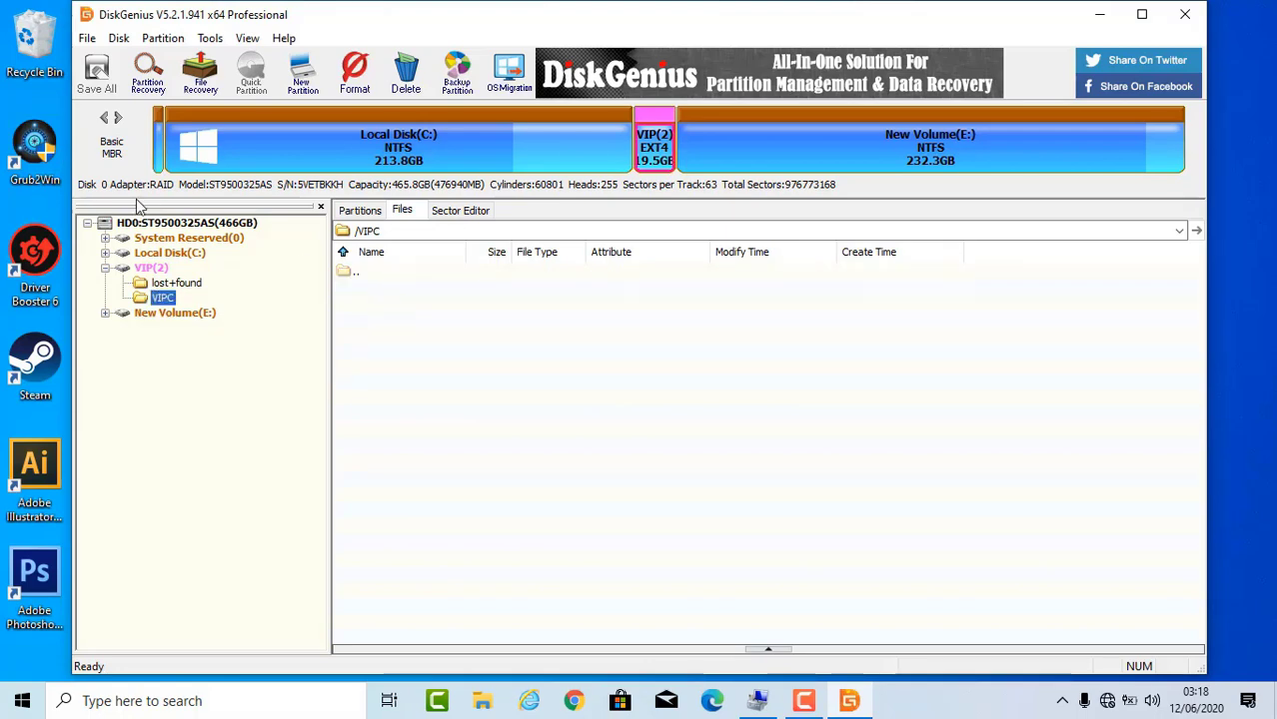
{"action": "left_click_drag", "start_coordinate": [765, 28], "coordinate": [717, 50]}
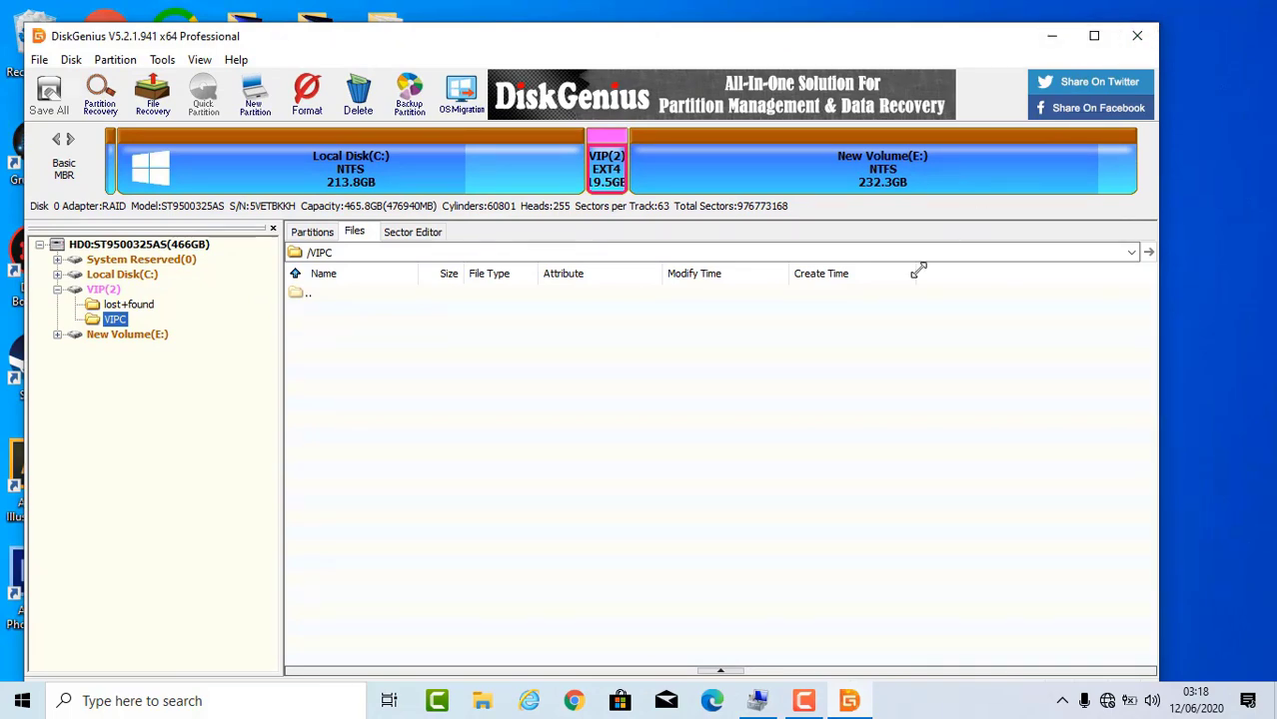
{"action": "left_click_drag", "start_coordinate": [918, 269], "coordinate": [730, 424]}
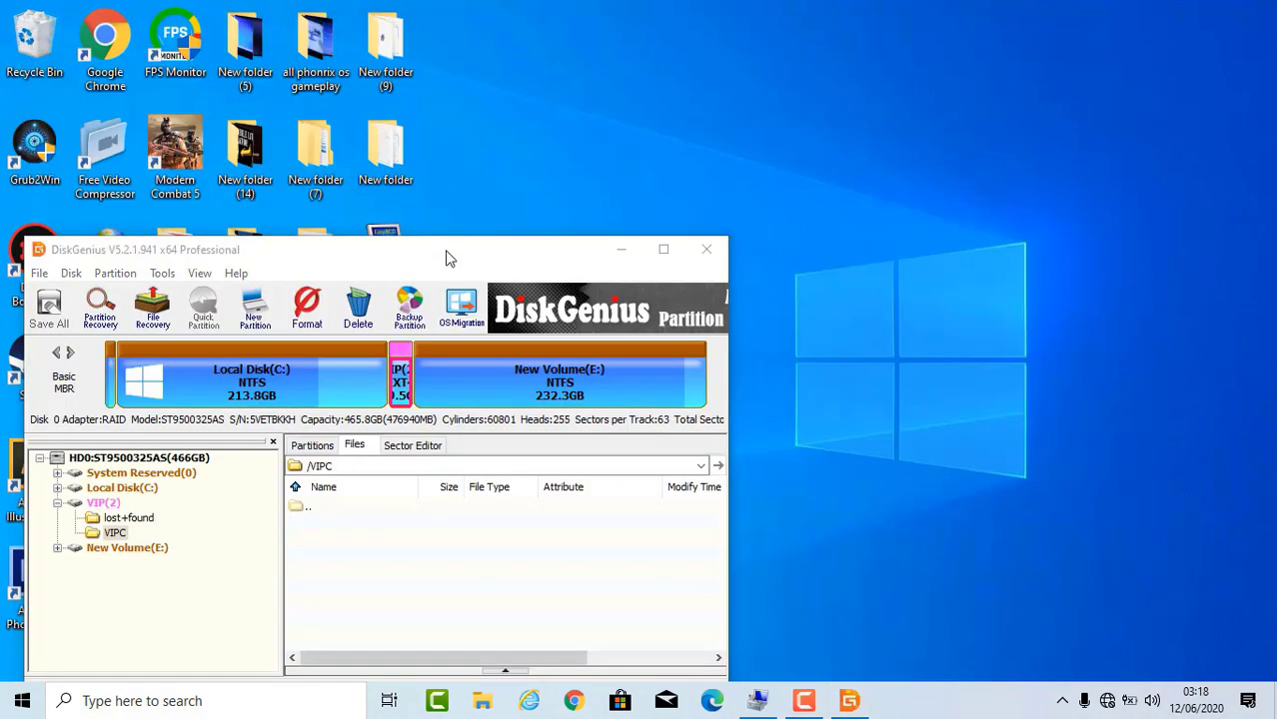
{"action": "left_click_drag", "start_coordinate": [444, 250], "coordinate": [907, 101]}
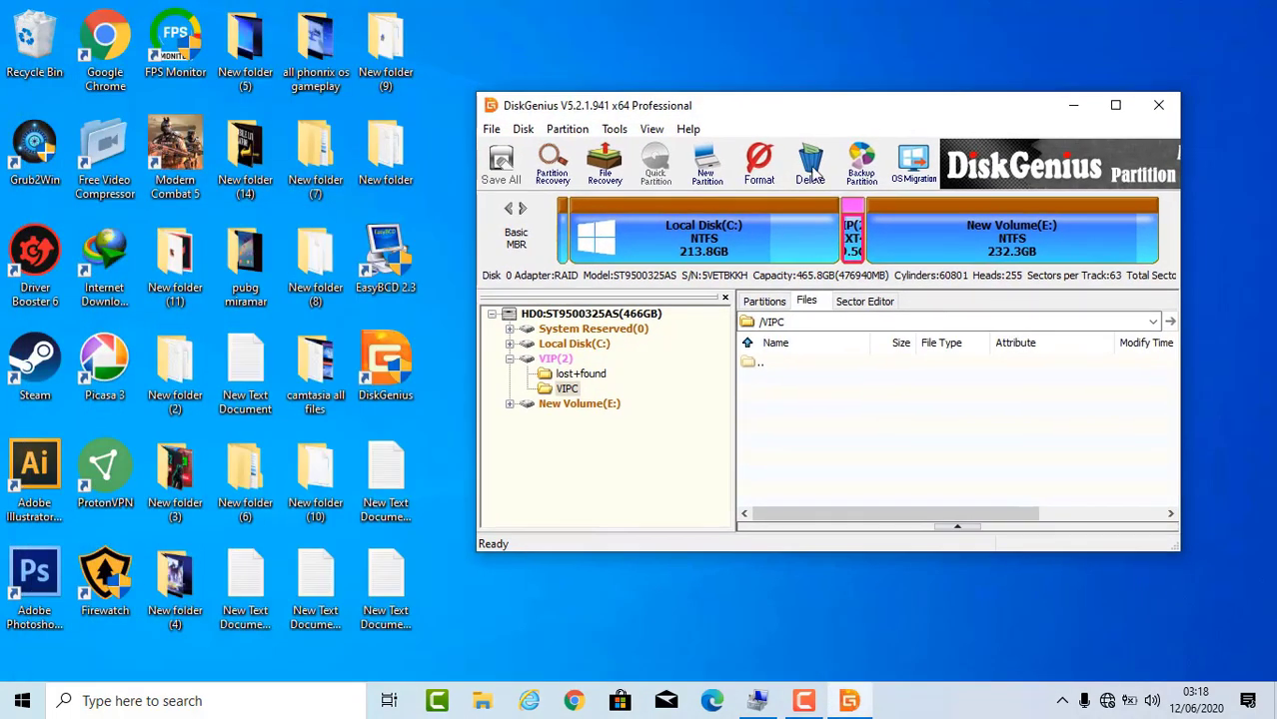
Copy all files from the VIP Console 2.5 folder inside the desktop's New folder into VIPC on the VIP partition
{"action": "double_click", "coordinate": [400, 170]}
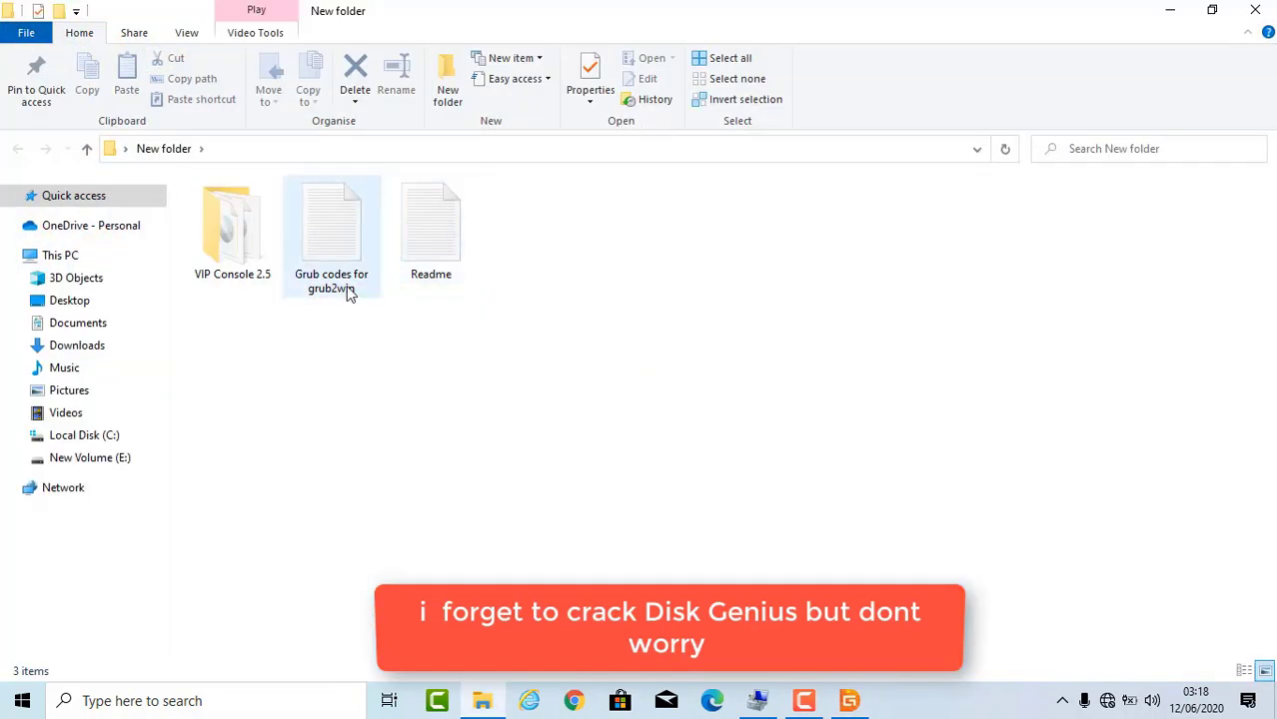
{"action": "double_click", "coordinate": [229, 235]}
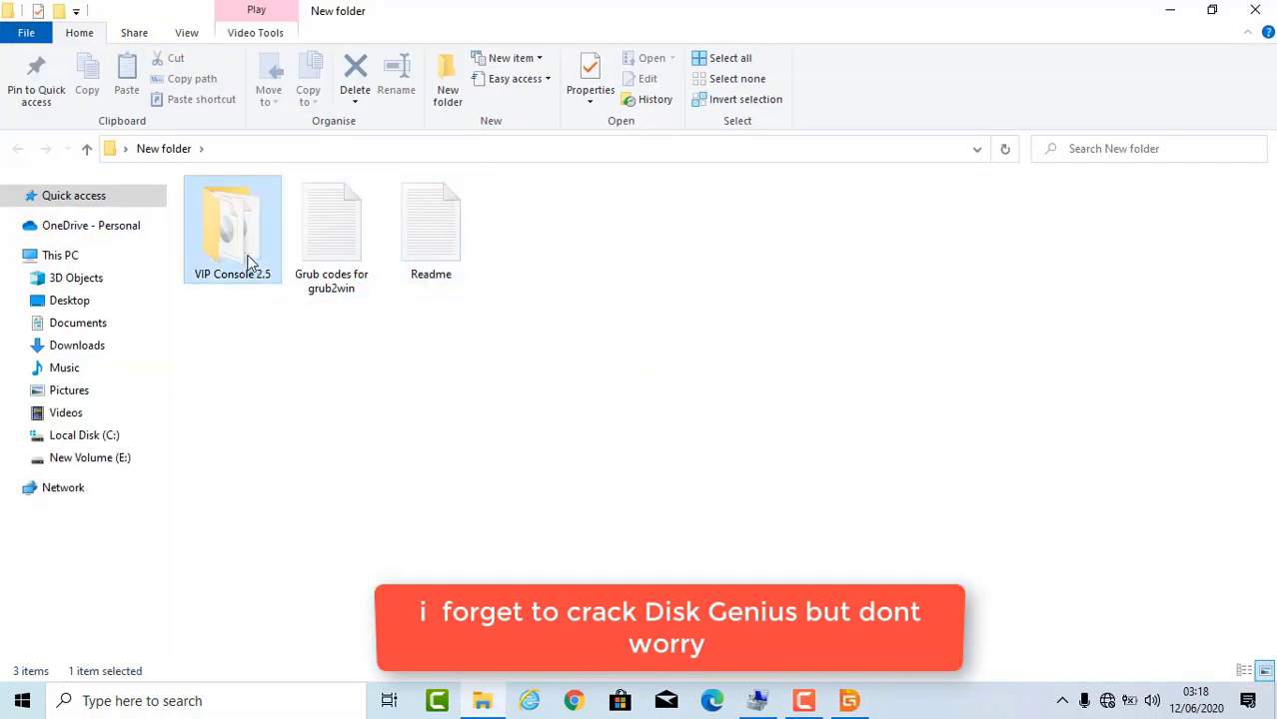
{"action": "left_click_drag", "start_coordinate": [242, 400], "coordinate": [288, 180]}
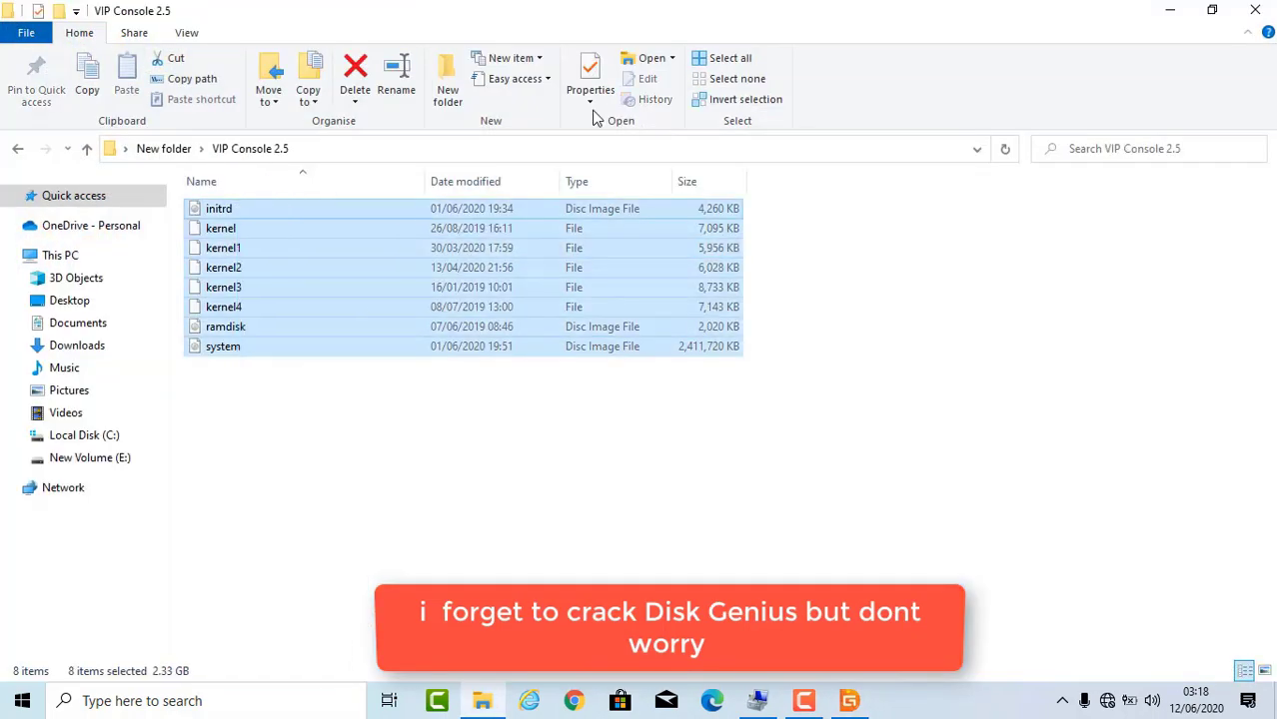
{"action": "left_click_drag", "start_coordinate": [1015, 12], "coordinate": [399, 106]}
{"action": "left_click_drag", "start_coordinate": [471, 337], "coordinate": [868, 462]}
{"action": "left_click", "coordinate": [788, 372]}
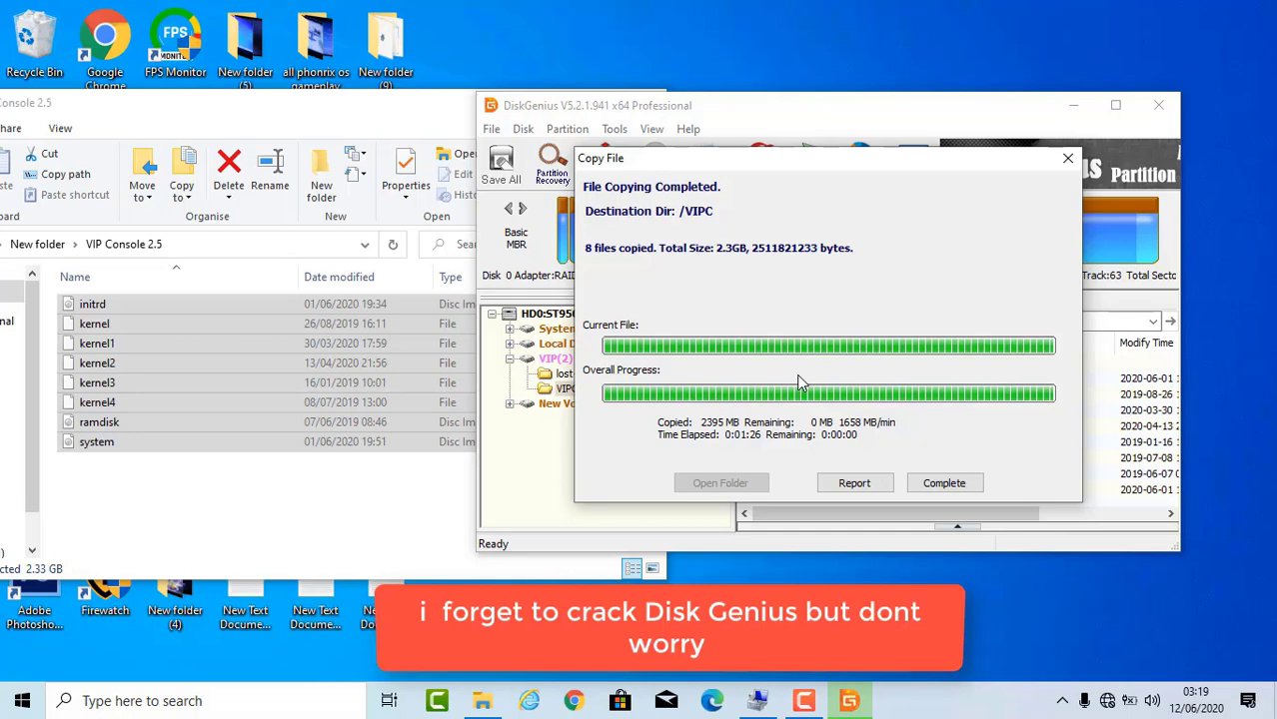
{"action": "left_click", "coordinate": [941, 485]}
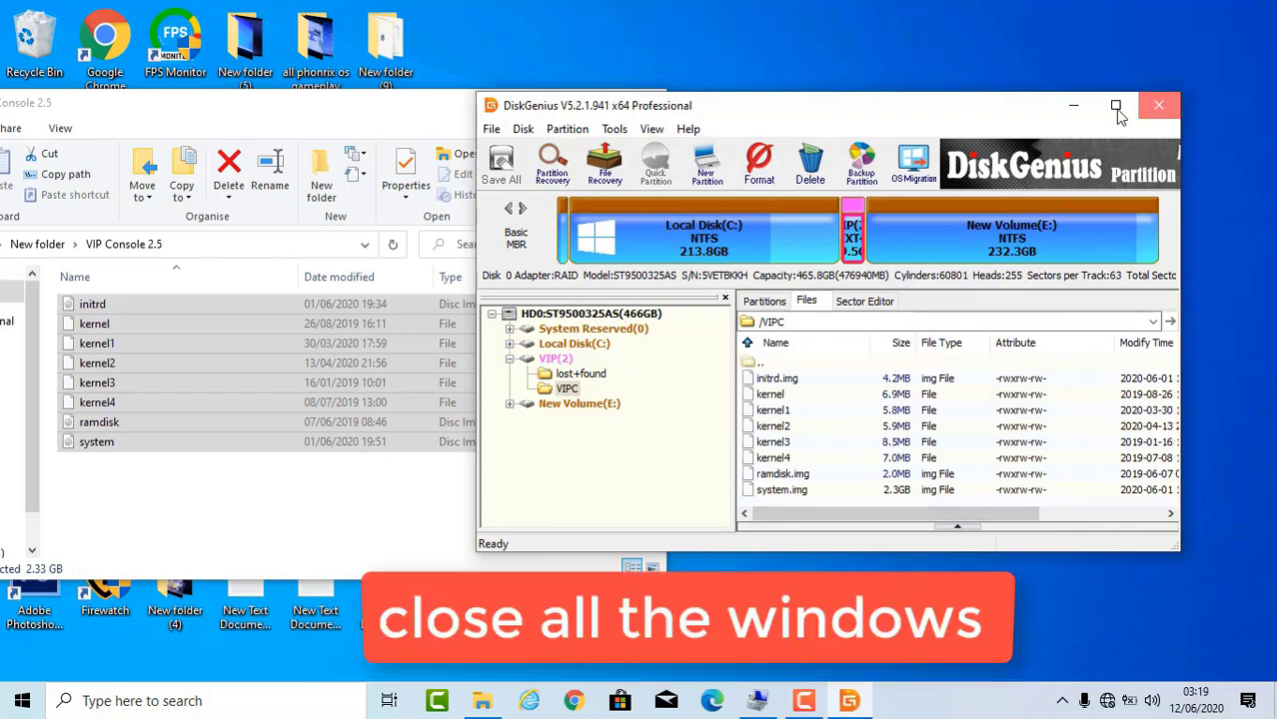
Close DiskGenius and the VIP Console 2.5 folder window, and refresh the desktop
{"action": "left_click", "coordinate": [1158, 105]}
{"action": "left_click", "coordinate": [646, 103]}
{"action": "right_click", "coordinate": [676, 114]}
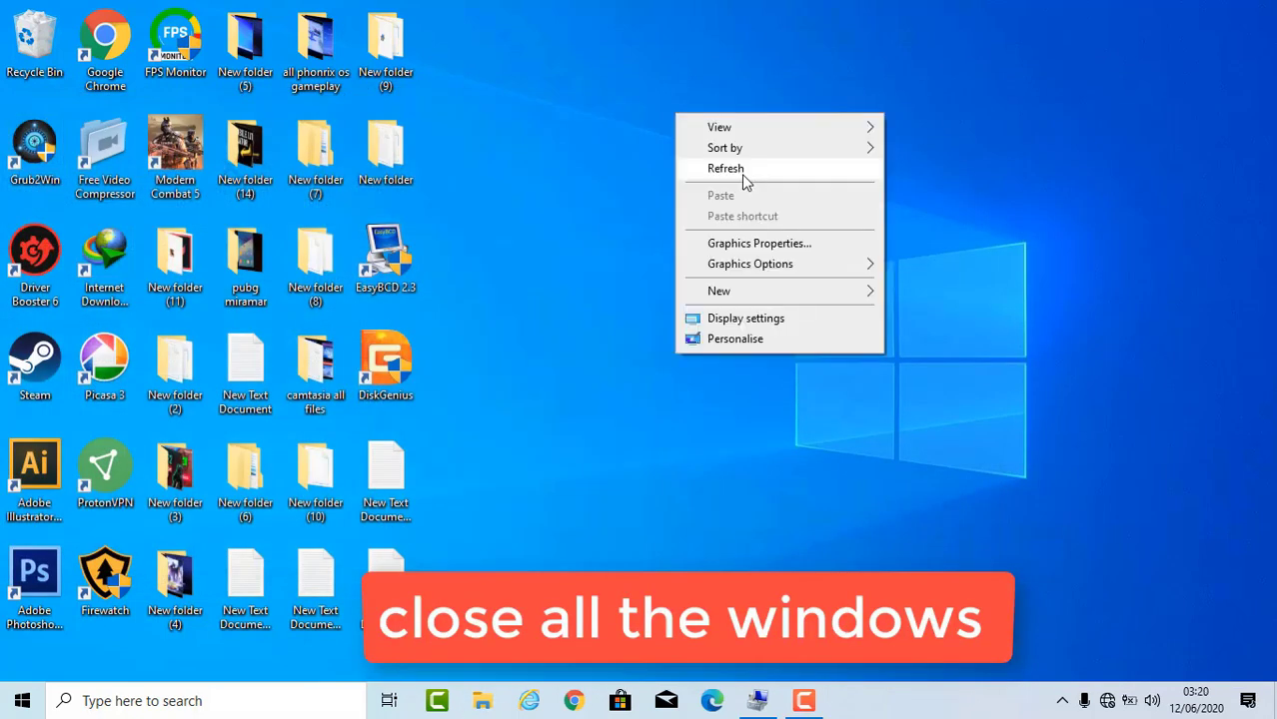
{"action": "left_click", "coordinate": [741, 172]}
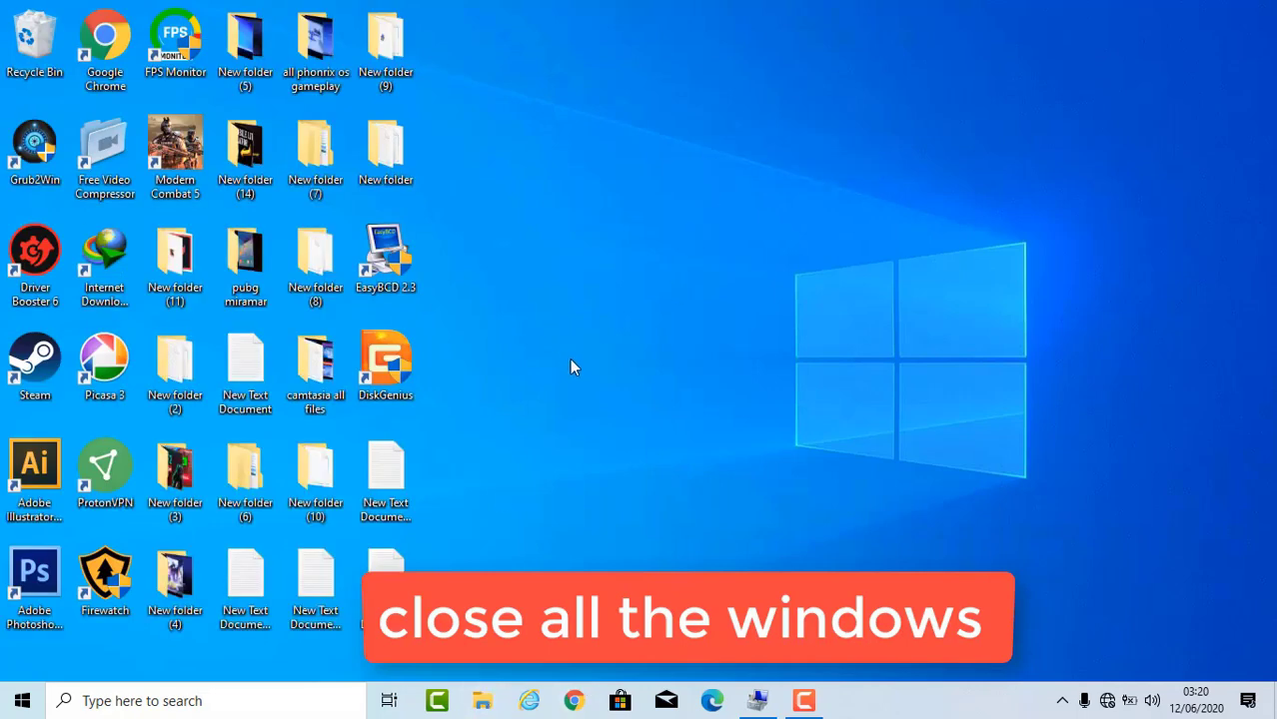
{"action": "right_click", "coordinate": [540, 310]}
{"action": "left_click", "coordinate": [599, 362]}
Open a File Explorer window and close Computer Management
{"action": "left_click", "coordinate": [482, 700]}
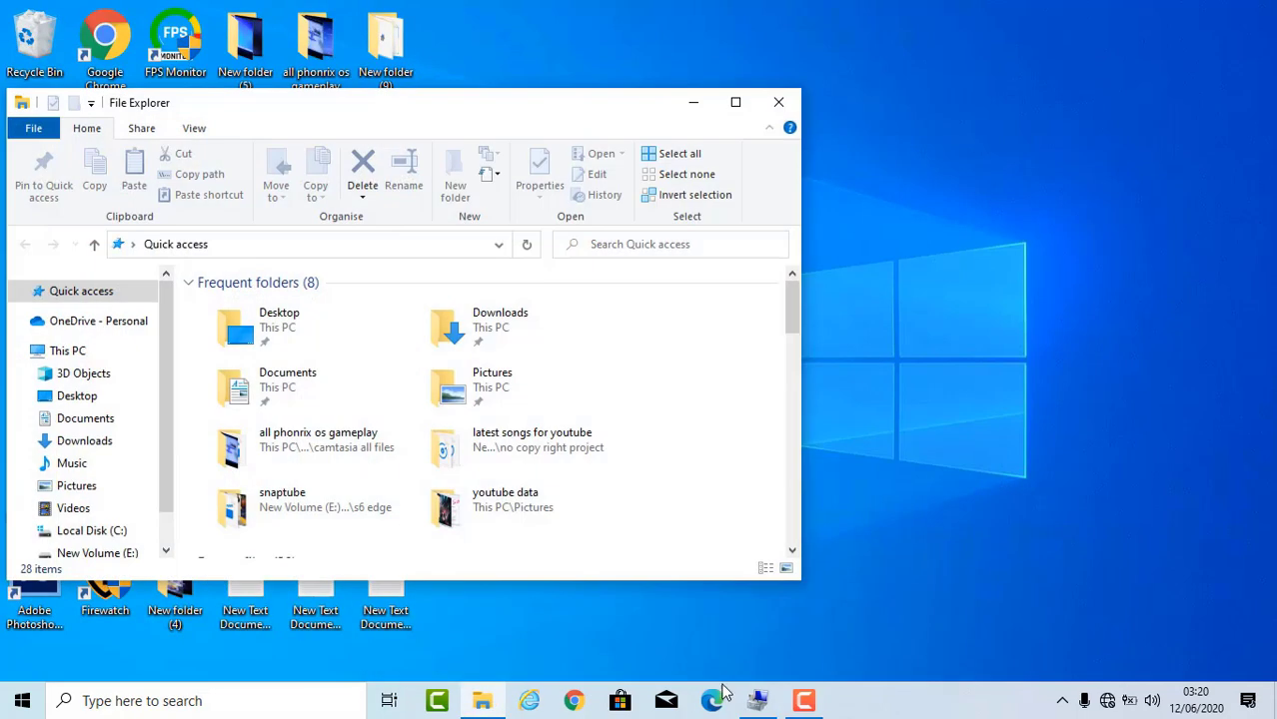
{"action": "left_click", "coordinate": [755, 702]}
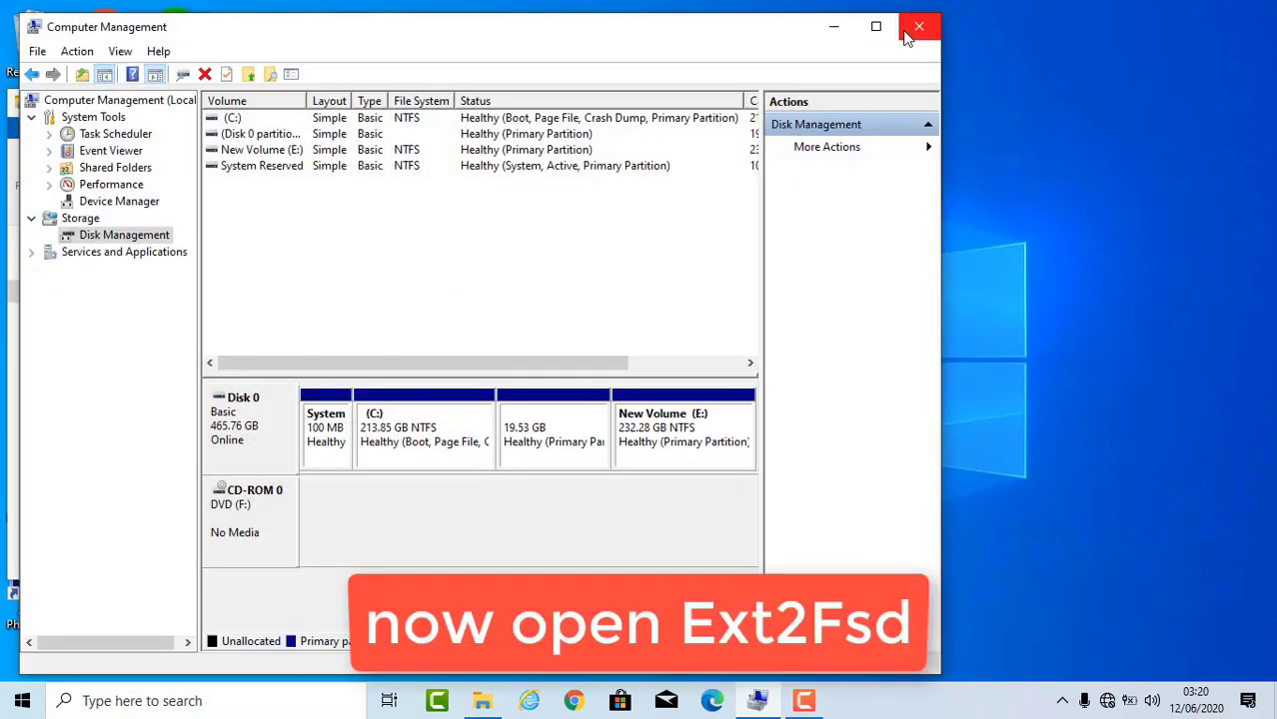
{"action": "left_click", "coordinate": [909, 23]}
Open the Ext2Fsd folder under Program Files on Local Disk (C:)
{"action": "left_click_drag", "start_coordinate": [470, 108], "coordinate": [539, 109]}
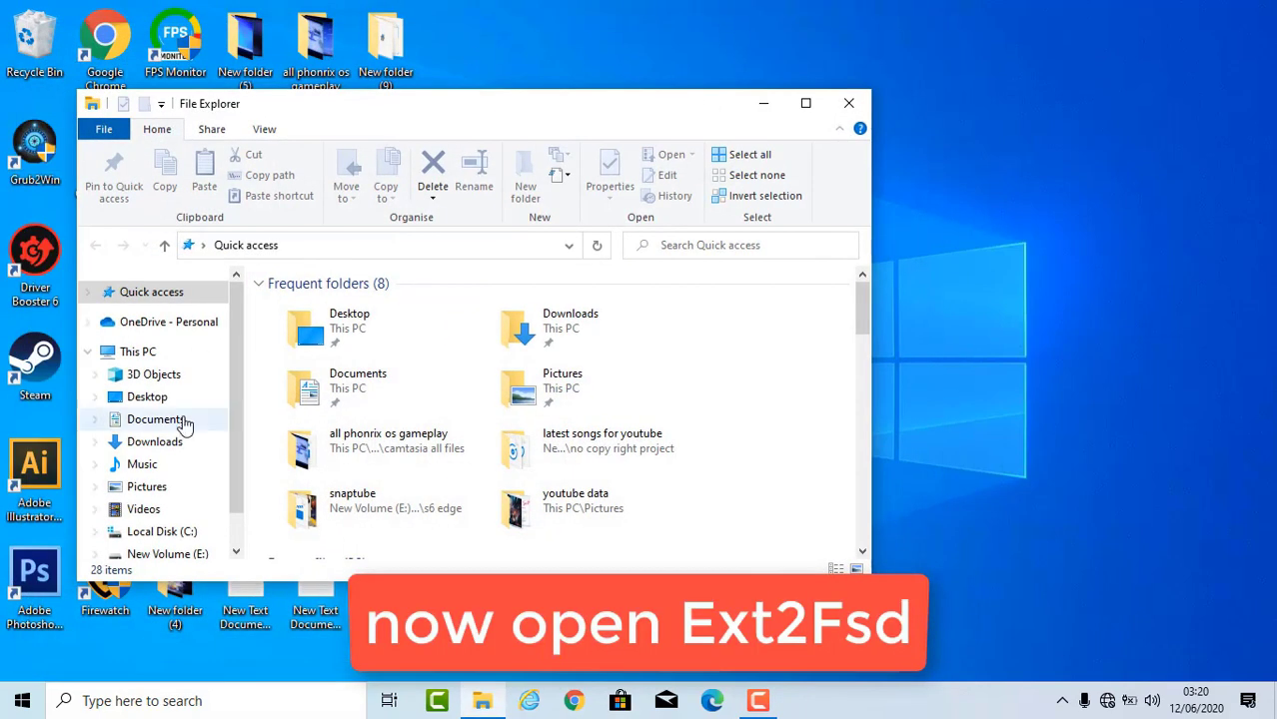
{"action": "left_click", "coordinate": [183, 350]}
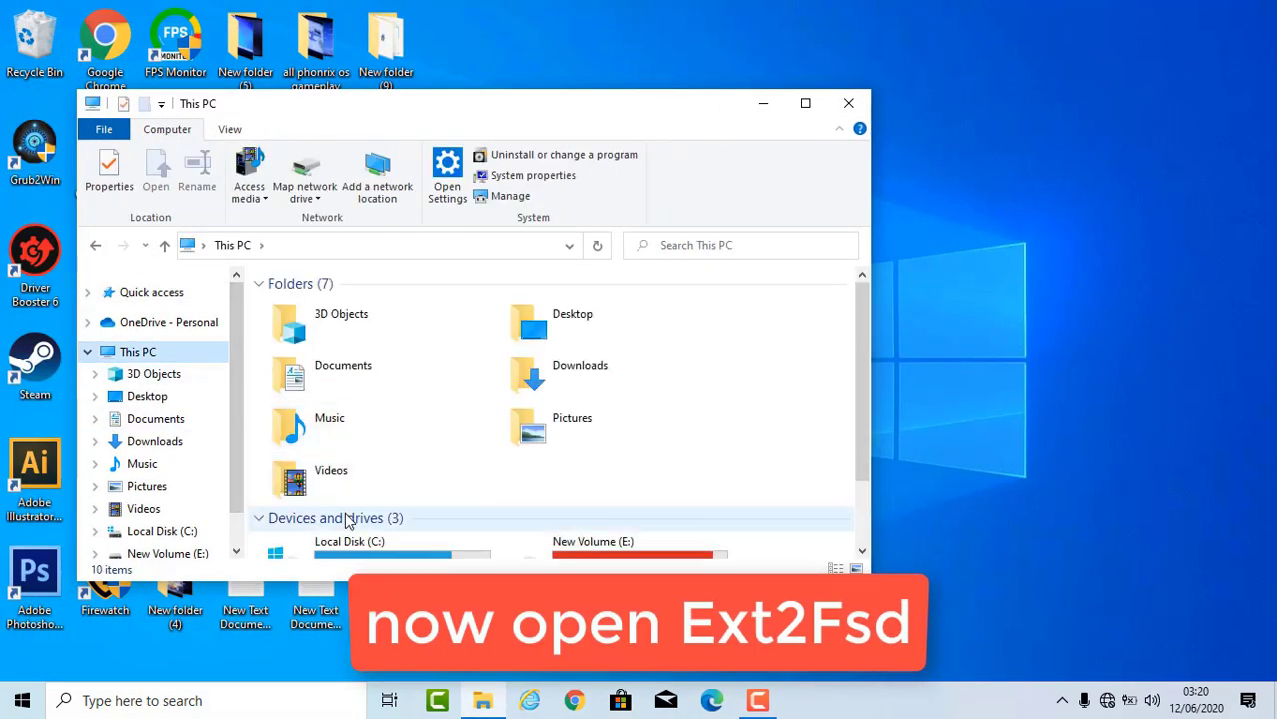
{"action": "scroll", "coordinate": [390, 449], "scroll_direction": "down", "scroll_amount": 1}
{"action": "double_click", "coordinate": [379, 470]}
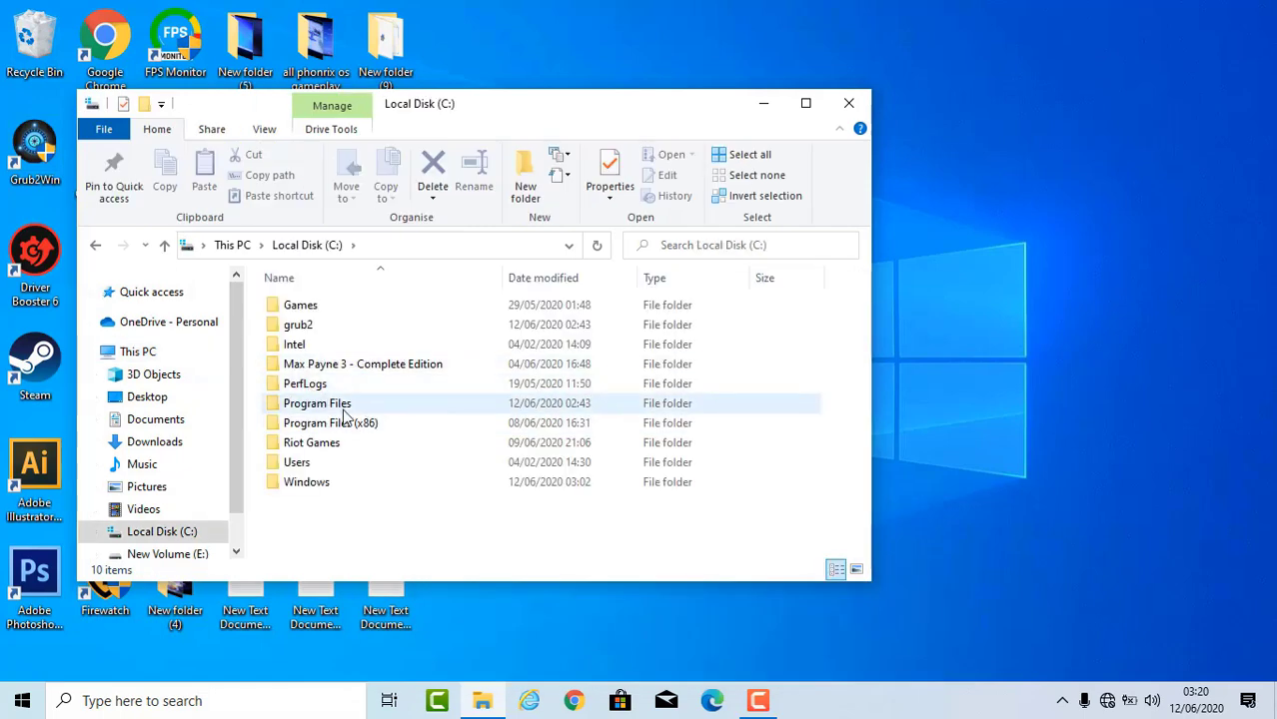
{"action": "double_click", "coordinate": [335, 406]}
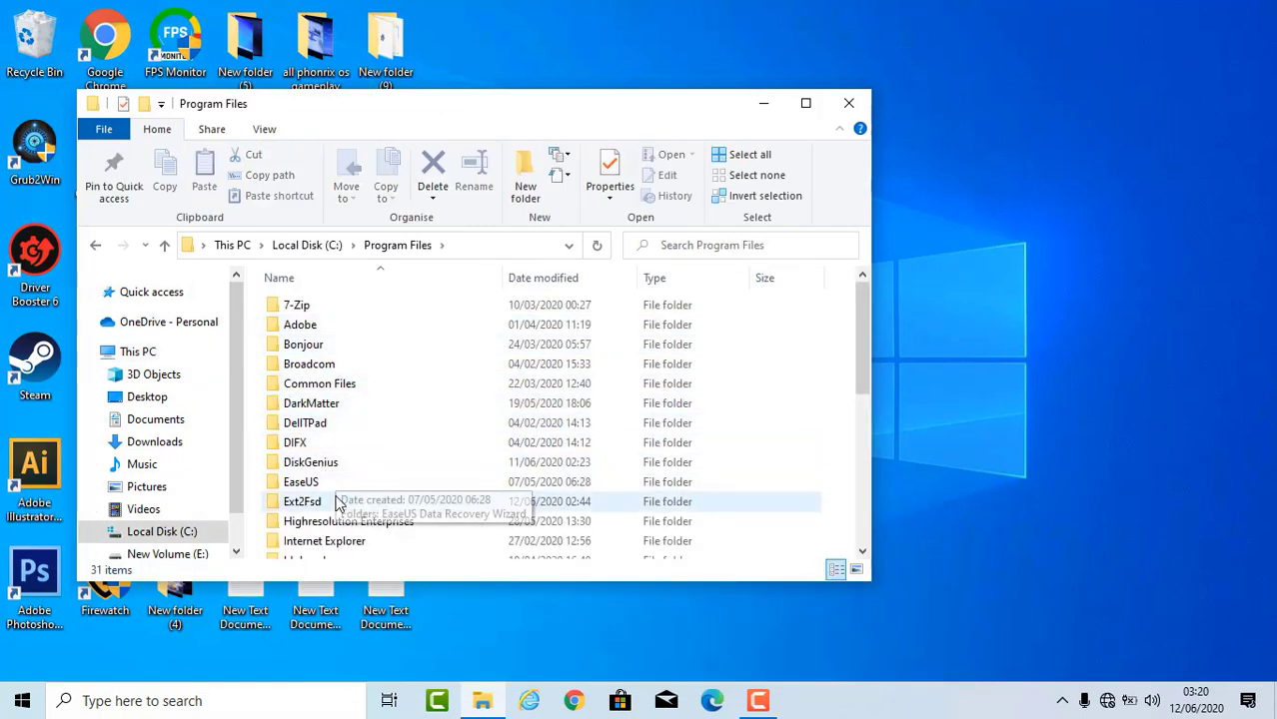
{"action": "double_click", "coordinate": [332, 501]}
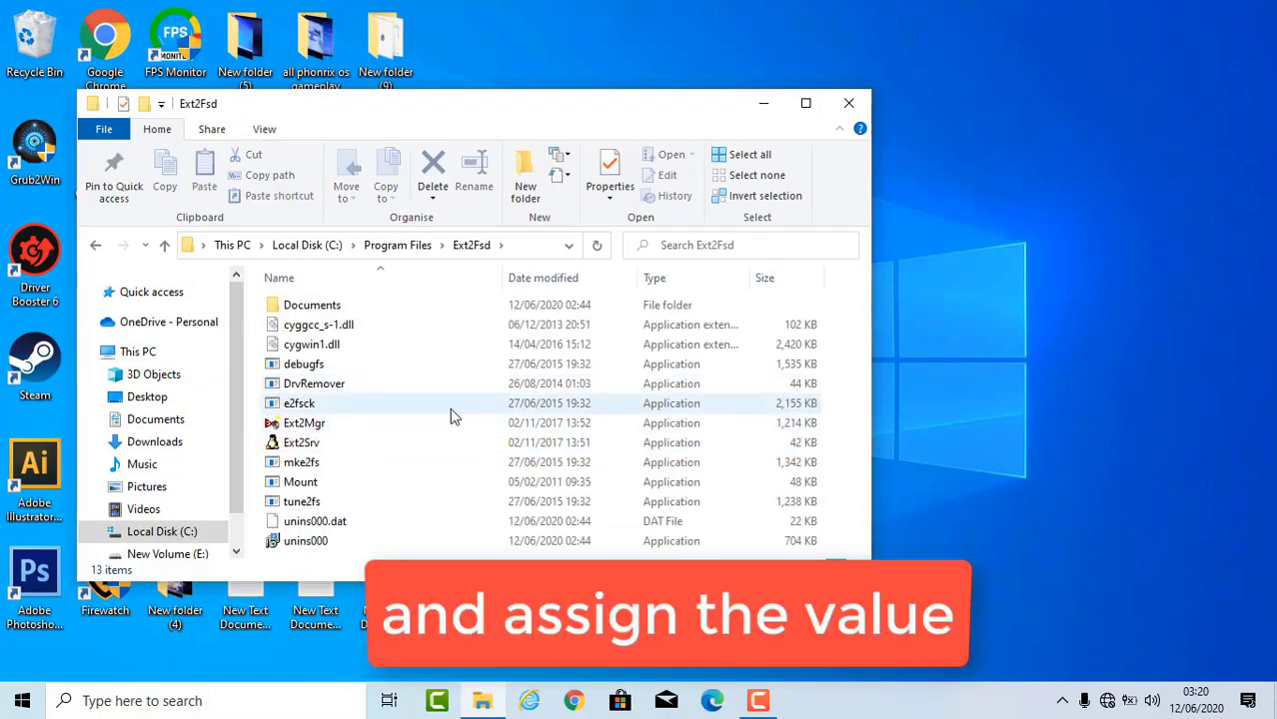
Launch Ext2Mgr from the Ext2Fsd folder, close the folder window, and pin Ext2 Volume Manager to the taskbar
{"action": "double_click", "coordinate": [344, 427]}
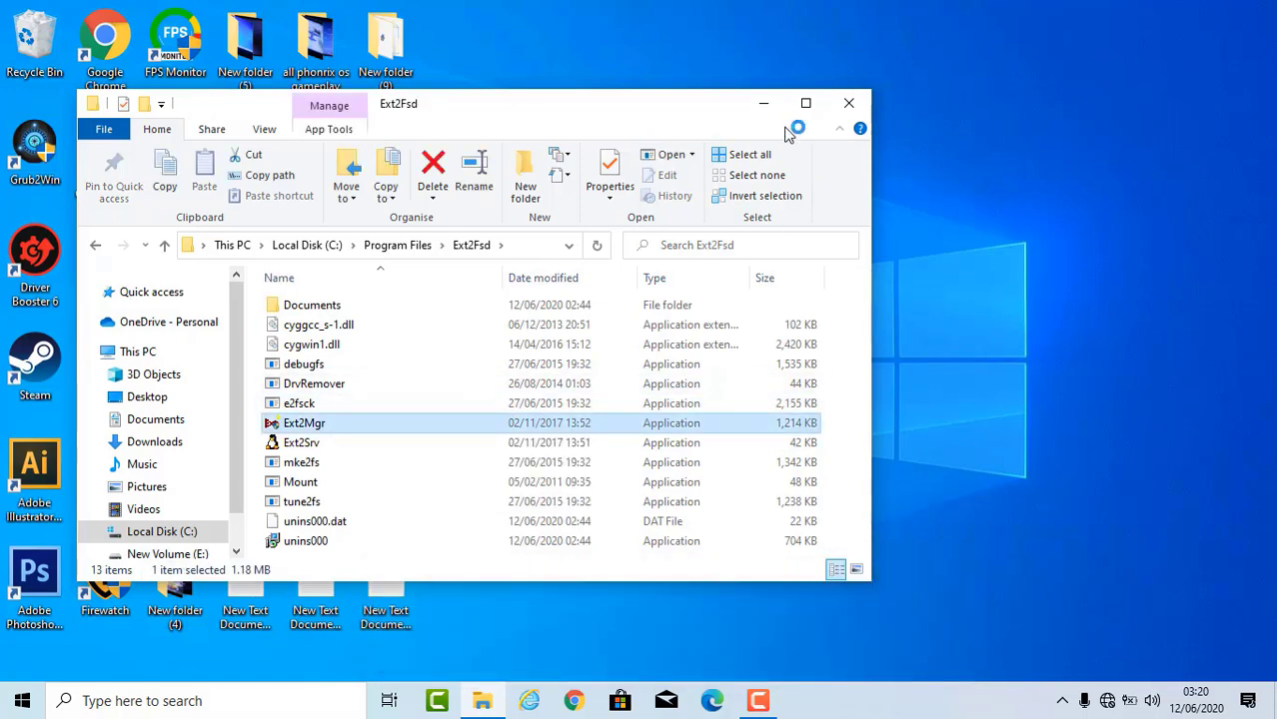
{"action": "left_click", "coordinate": [847, 104]}
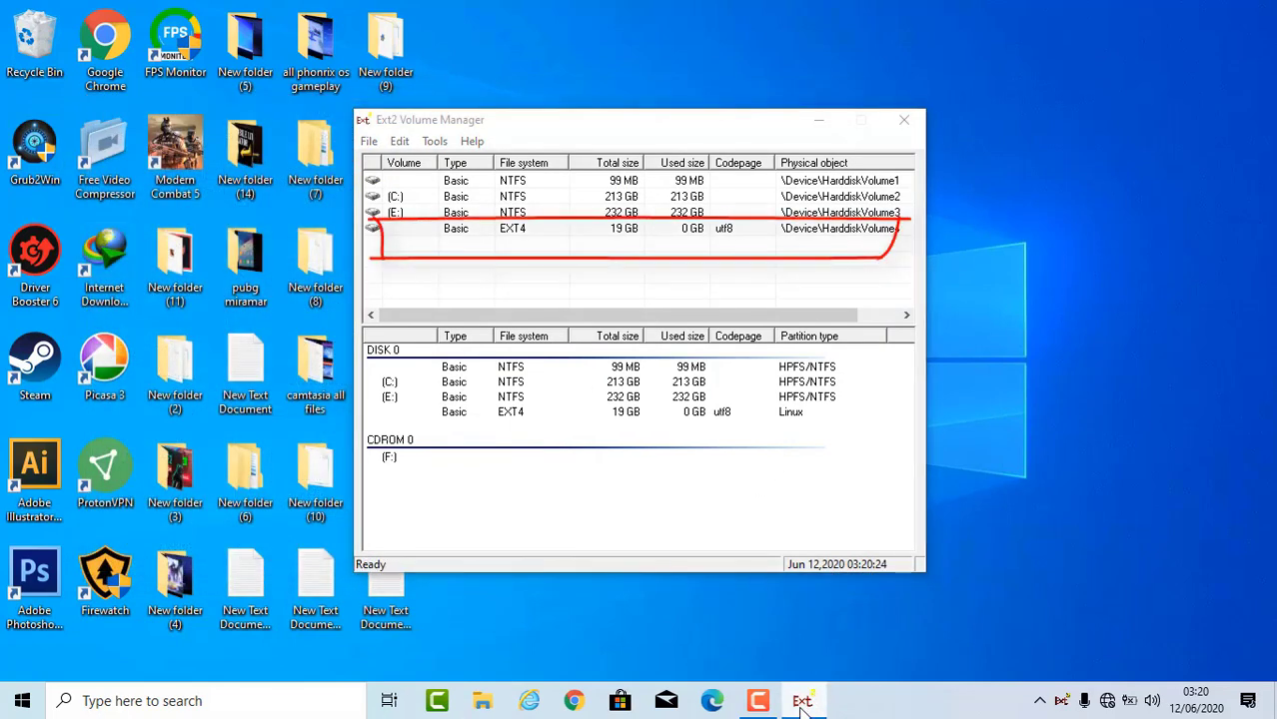
{"action": "right_click", "coordinate": [804, 699]}
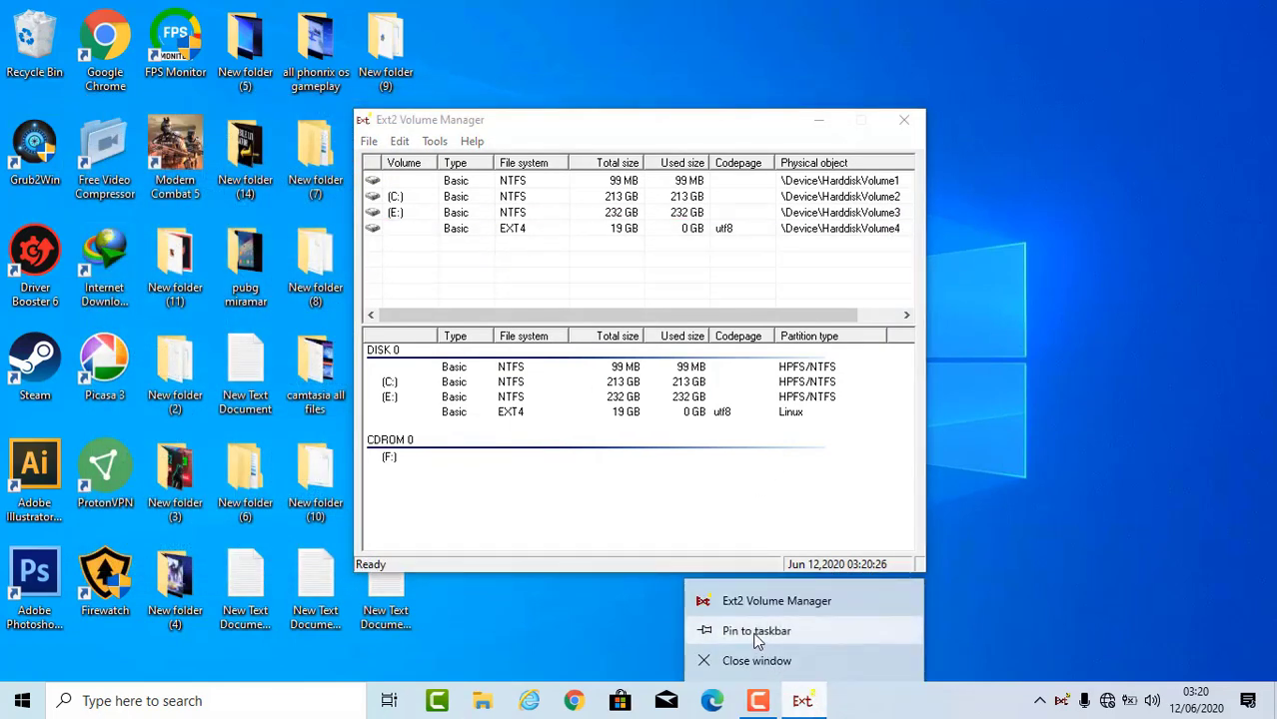
{"action": "left_click", "coordinate": [678, 570]}
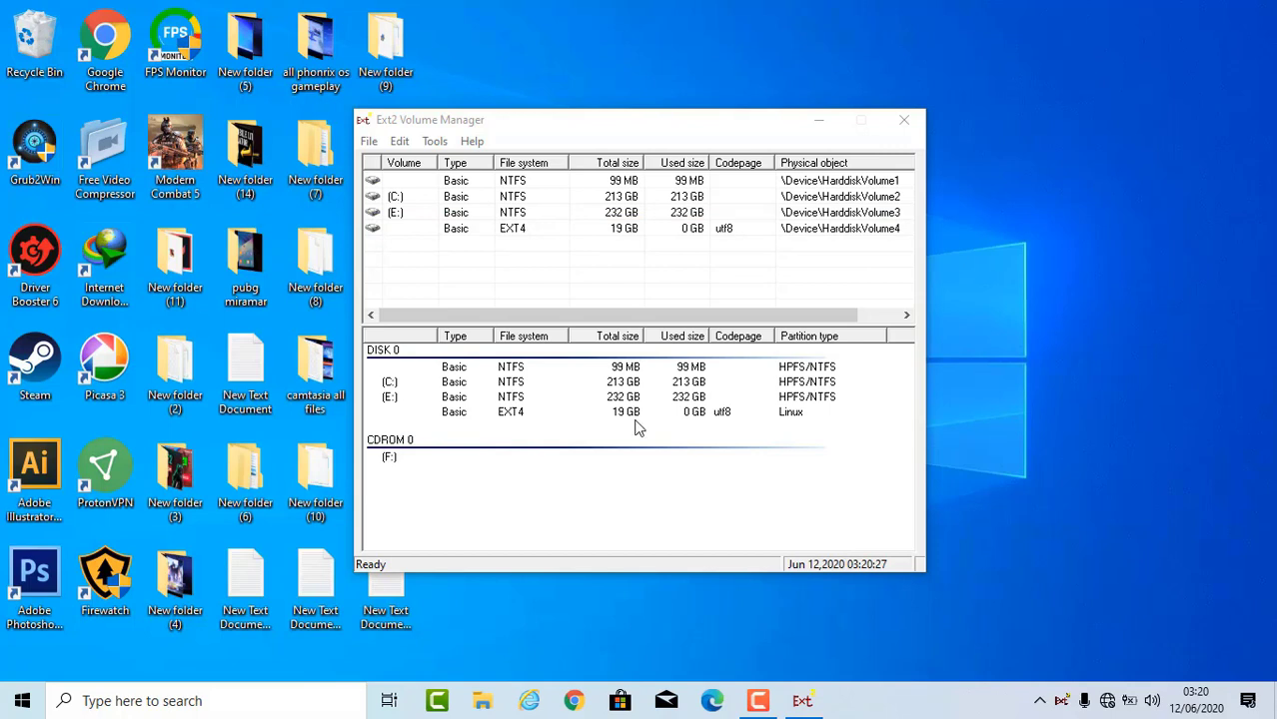
Assign a drive letter to the EXT4 volume on HarddiskVolume4, close Ext2 Volume Manager and refresh the desktop
{"action": "left_click", "coordinate": [497, 232]}
{"action": "right_click", "coordinate": [476, 228]}
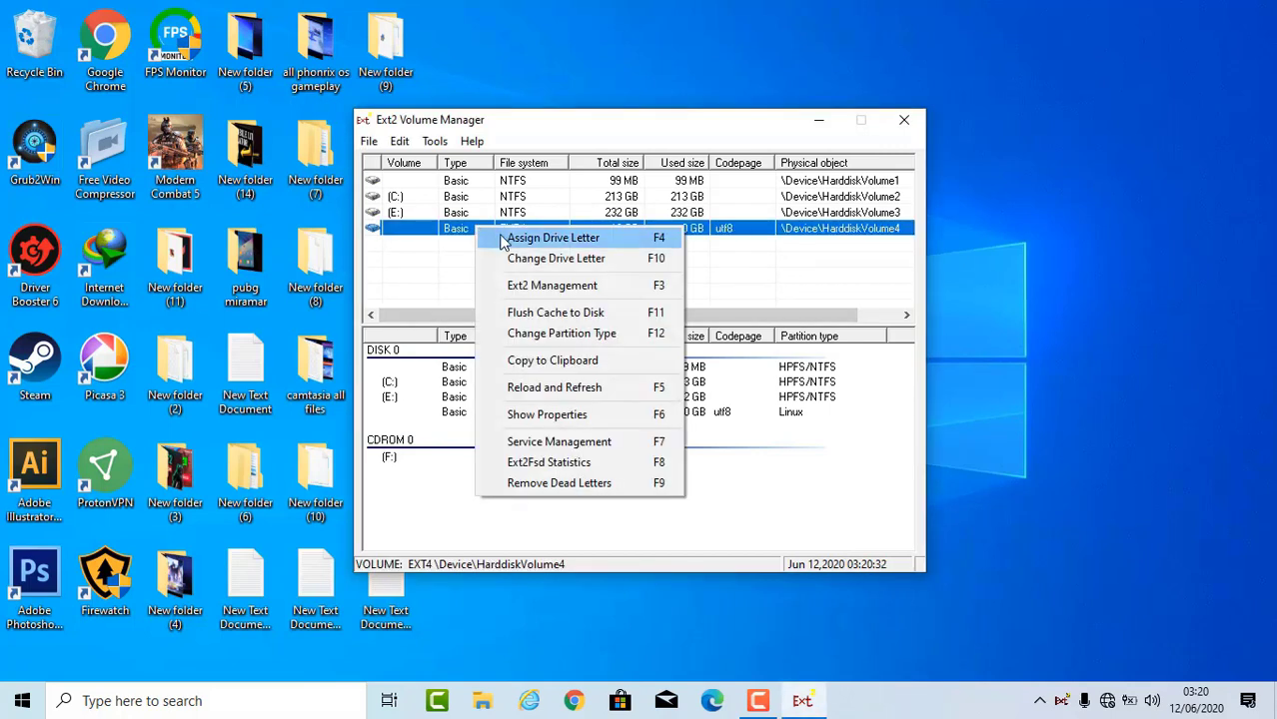
{"action": "left_click", "coordinate": [553, 238]}
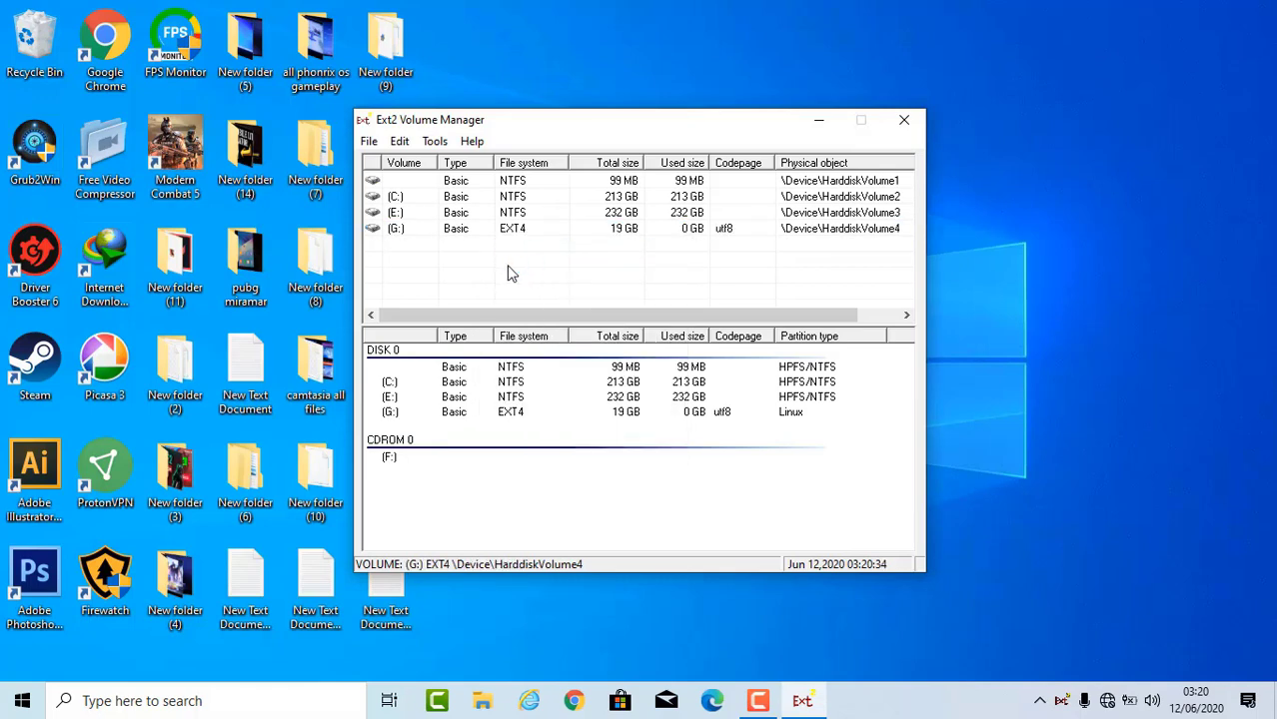
{"action": "left_click", "coordinate": [903, 121]}
{"action": "right_click", "coordinate": [894, 126]}
{"action": "left_click", "coordinate": [915, 186]}
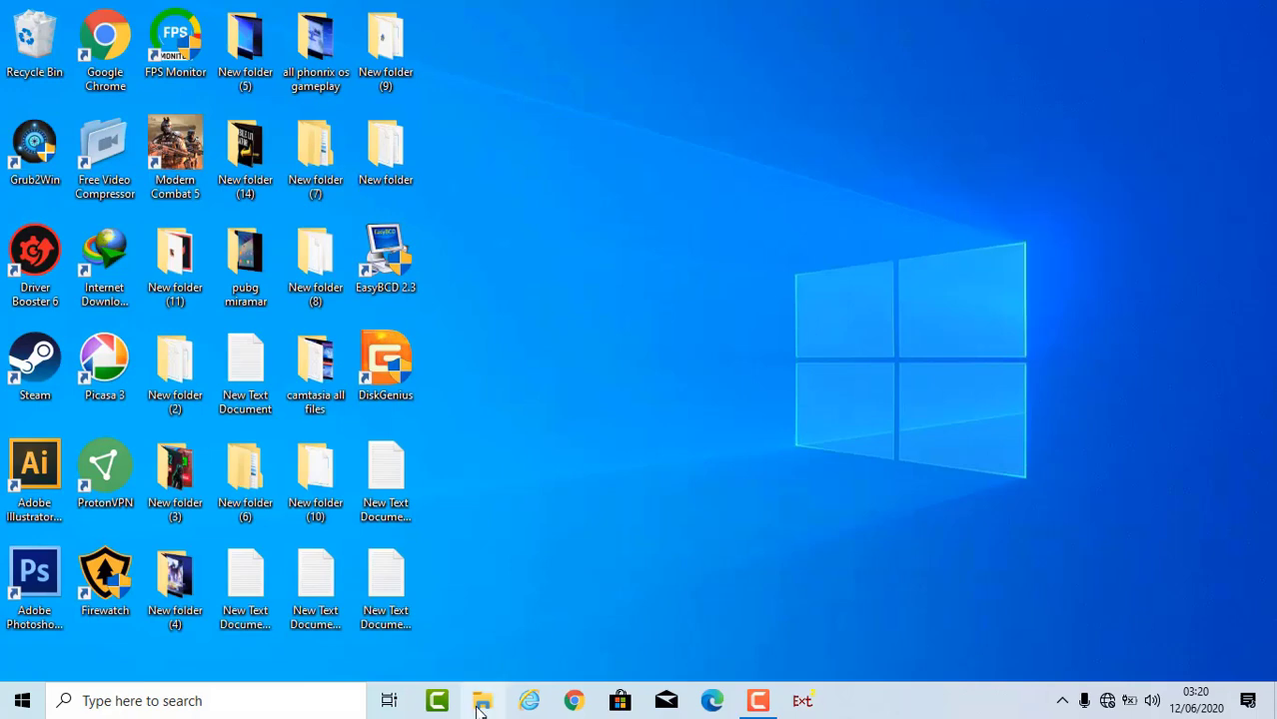
Open the VIP (G:) drive in a maximized File Explorer window and examine the VIPC item on it
{"action": "left_click", "coordinate": [482, 700]}
{"action": "left_click", "coordinate": [167, 358]}
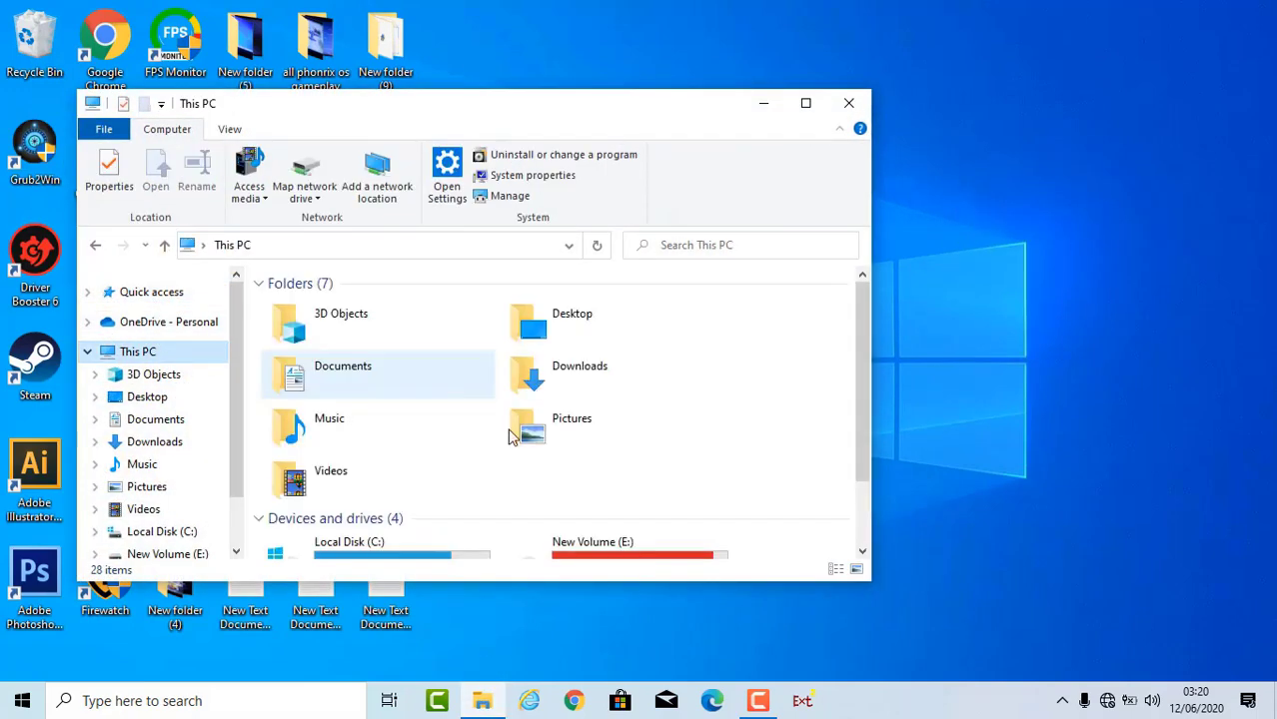
{"action": "scroll", "coordinate": [692, 401], "scroll_direction": "down", "scroll_amount": 3}
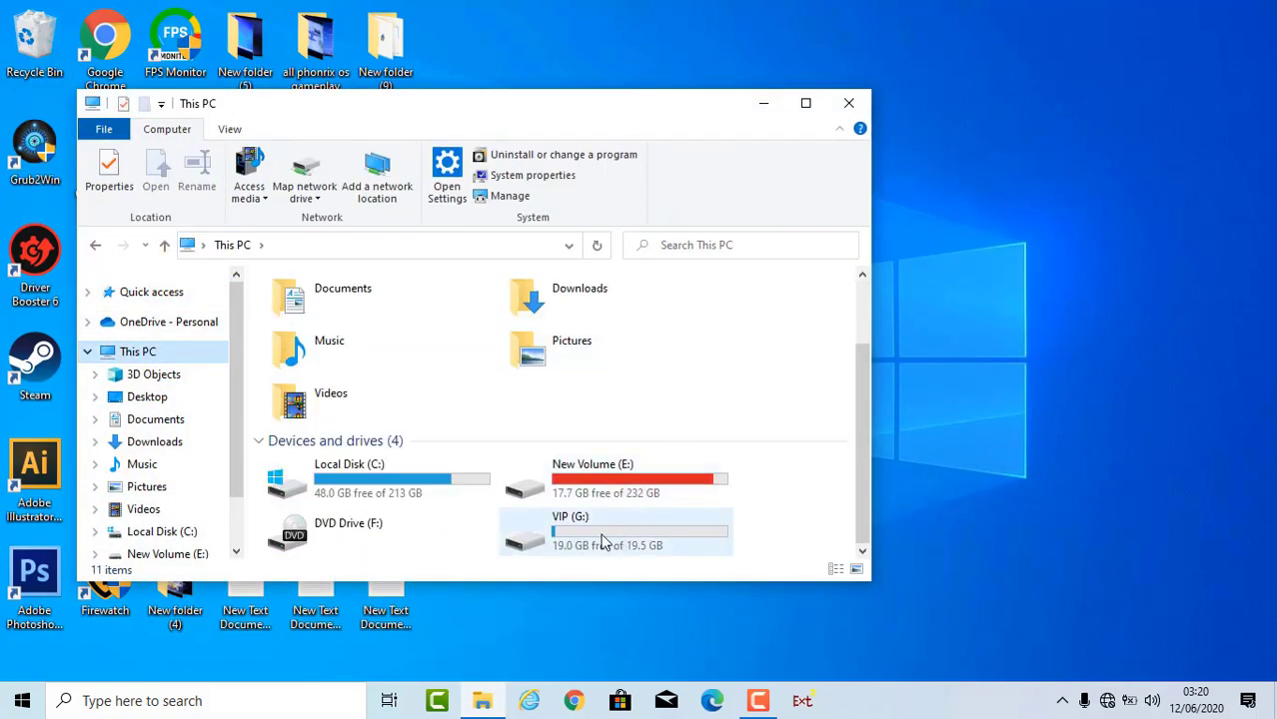
{"action": "left_click", "coordinate": [806, 102]}
{"action": "right_click", "coordinate": [805, 431]}
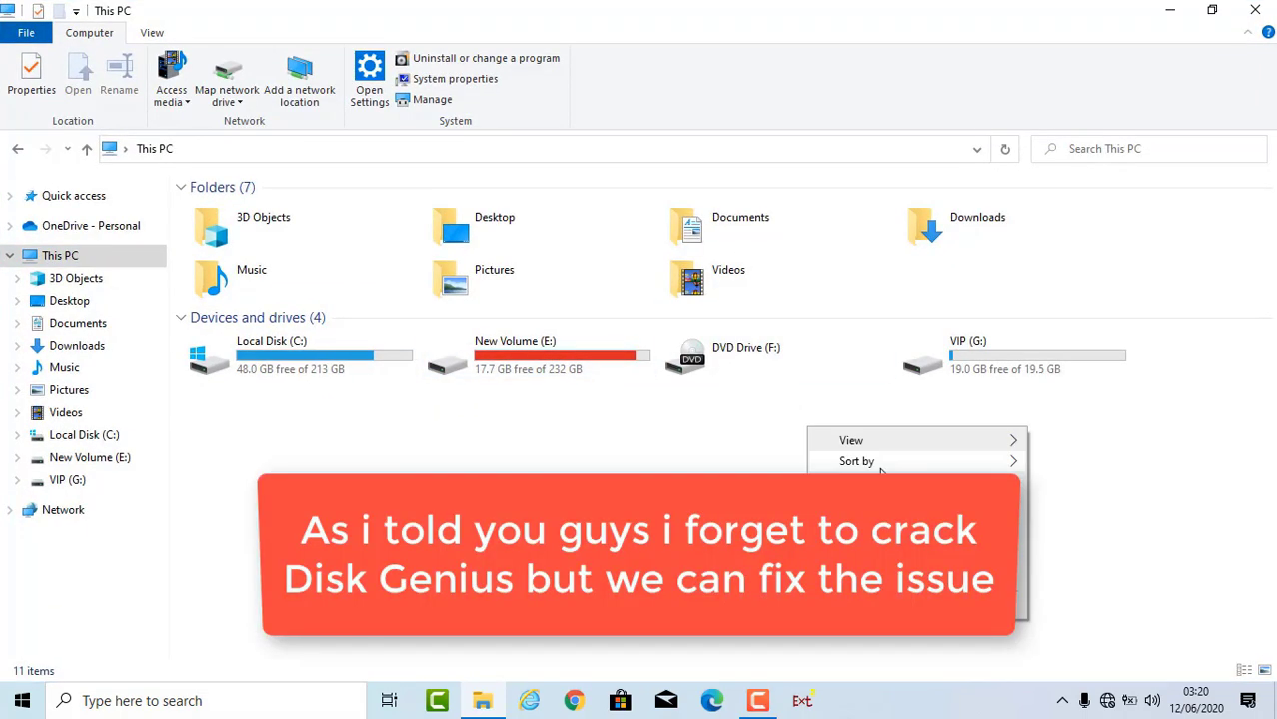
{"action": "left_click", "coordinate": [1074, 365]}
{"action": "double_click", "coordinate": [1074, 365]}
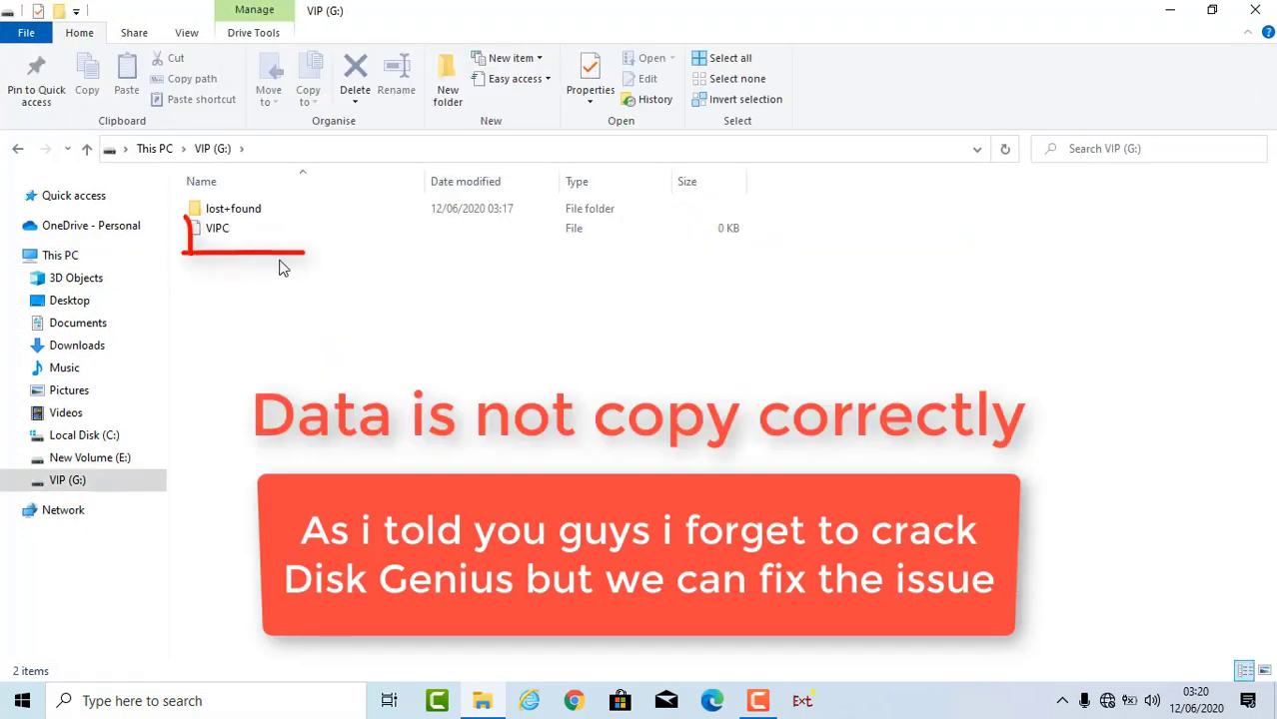
{"action": "left_click", "coordinate": [255, 227]}
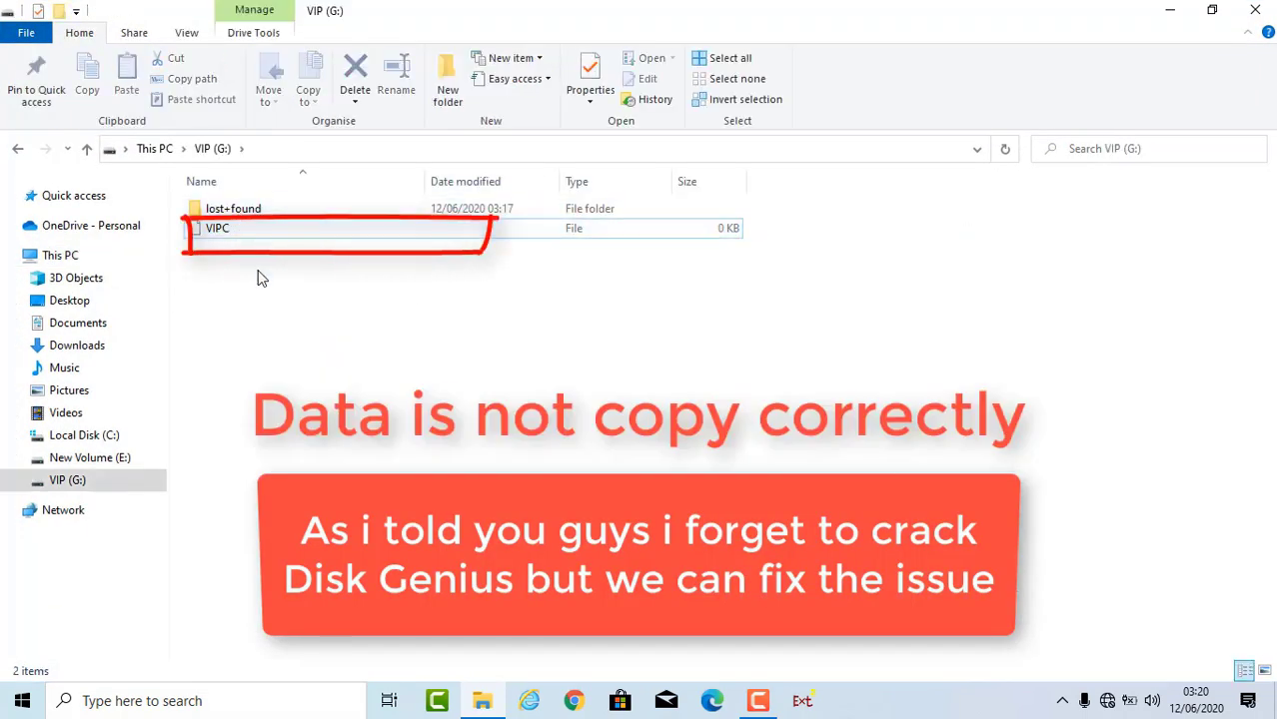
Minimize File Explorer, launch DiskGenius from the desktop, and open the VIPC folder on the VIP (G:) partition to check its files
{"action": "left_click", "coordinate": [1170, 10]}
{"action": "right_click", "coordinate": [867, 288]}
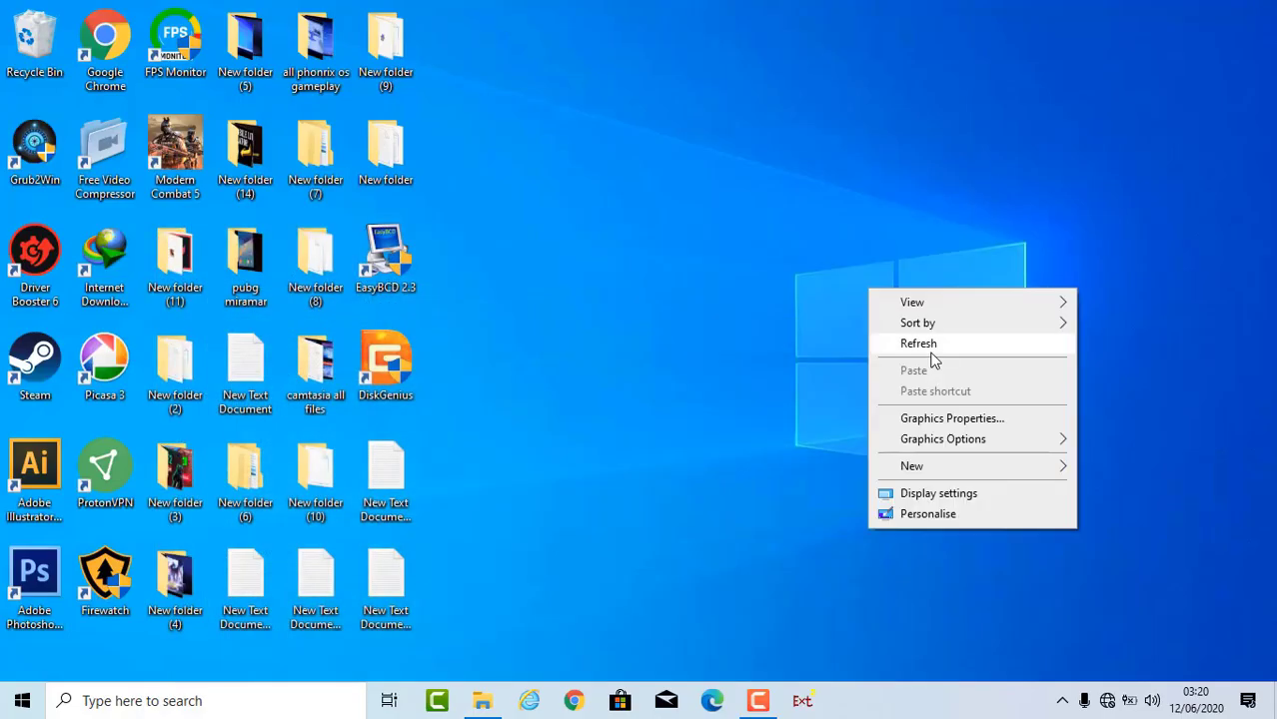
{"action": "left_click", "coordinate": [902, 345]}
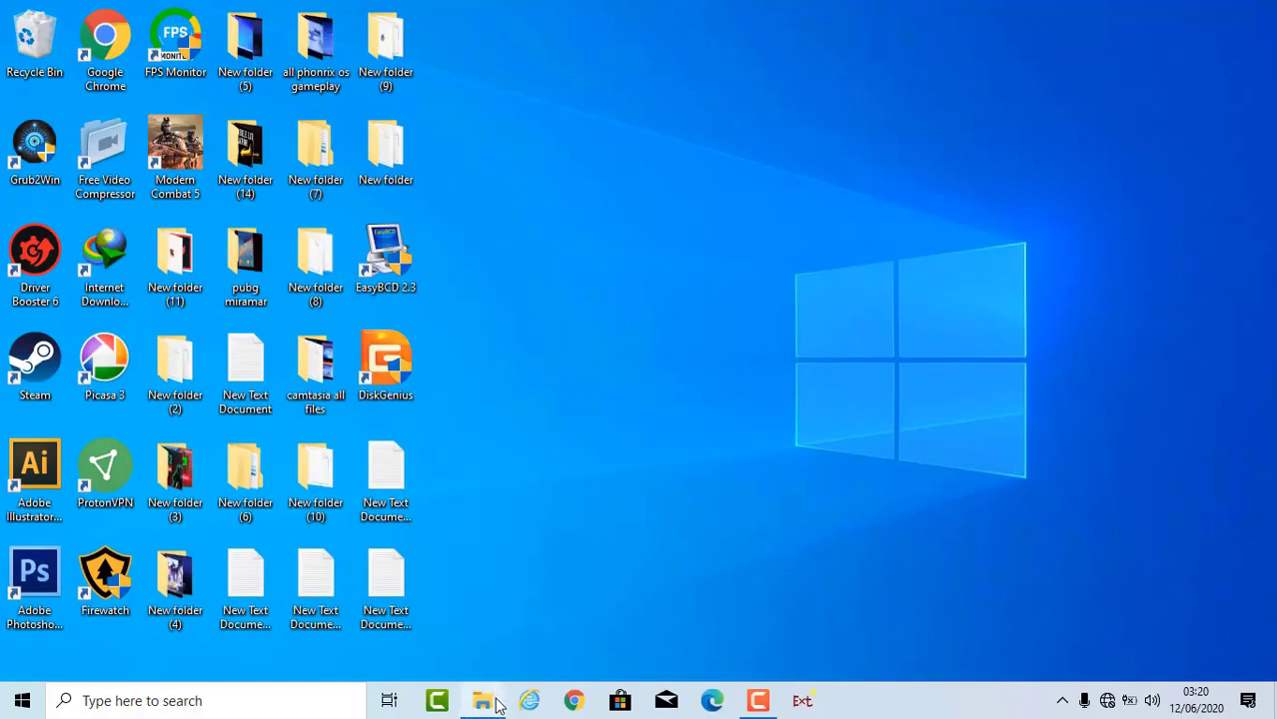
{"action": "double_click", "coordinate": [411, 362]}
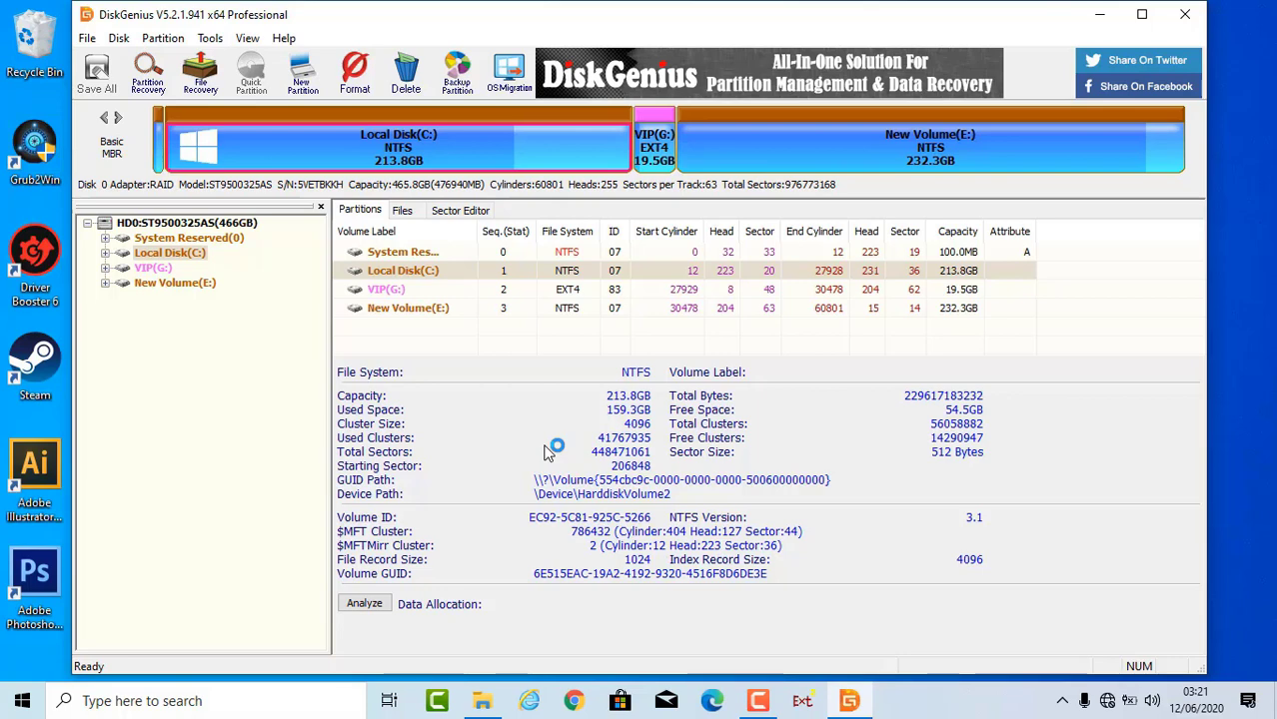
{"action": "double_click", "coordinate": [398, 289]}
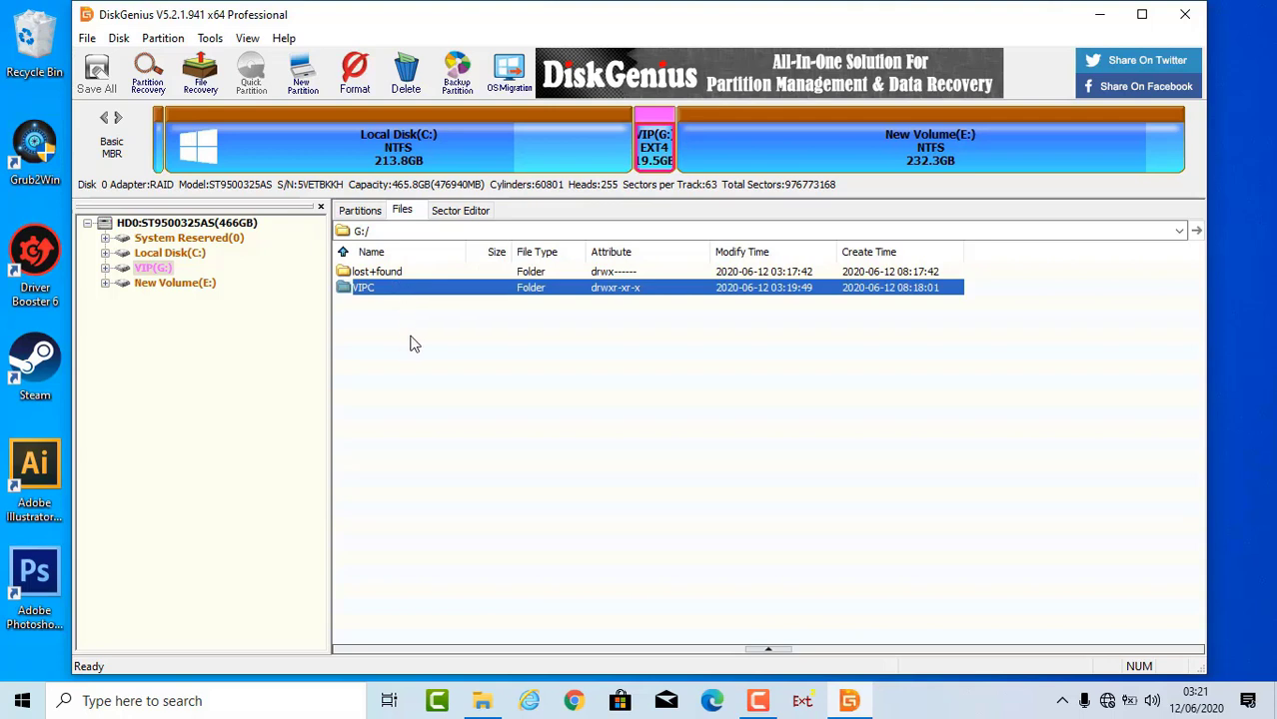
{"action": "left_click", "coordinate": [393, 301]}
{"action": "double_click", "coordinate": [388, 289]}
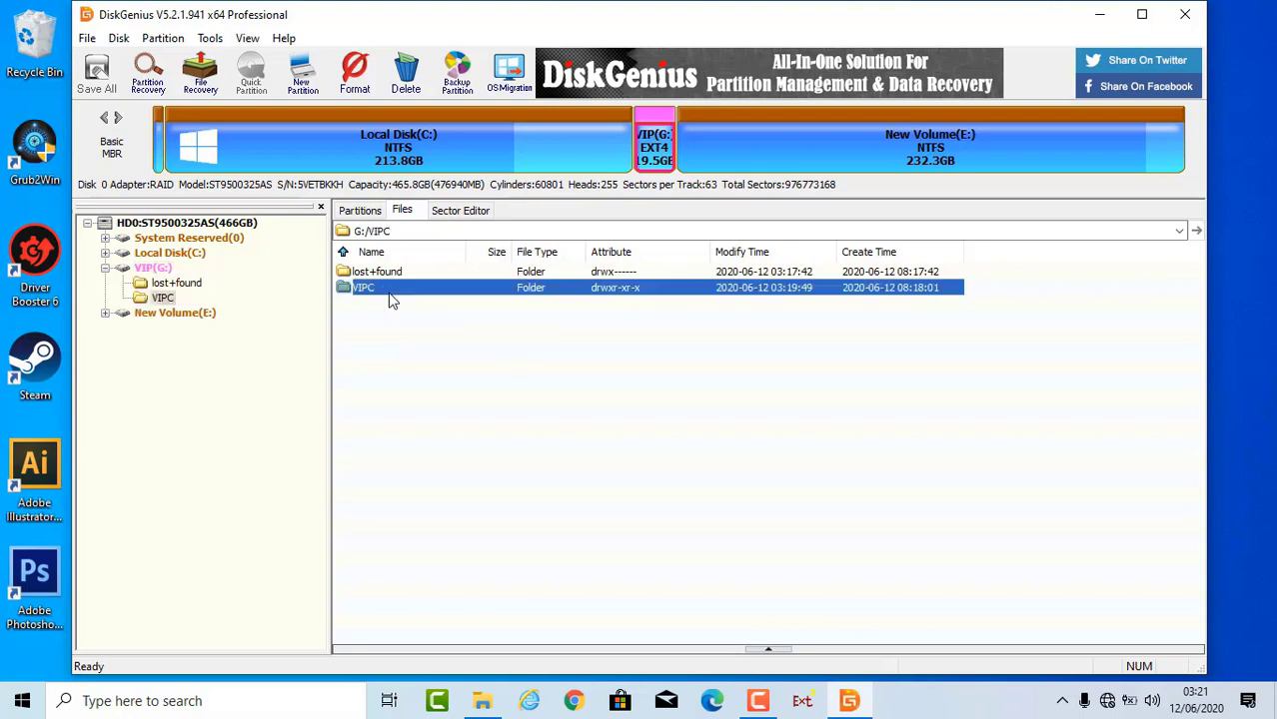
{"action": "left_click", "coordinate": [520, 459]}
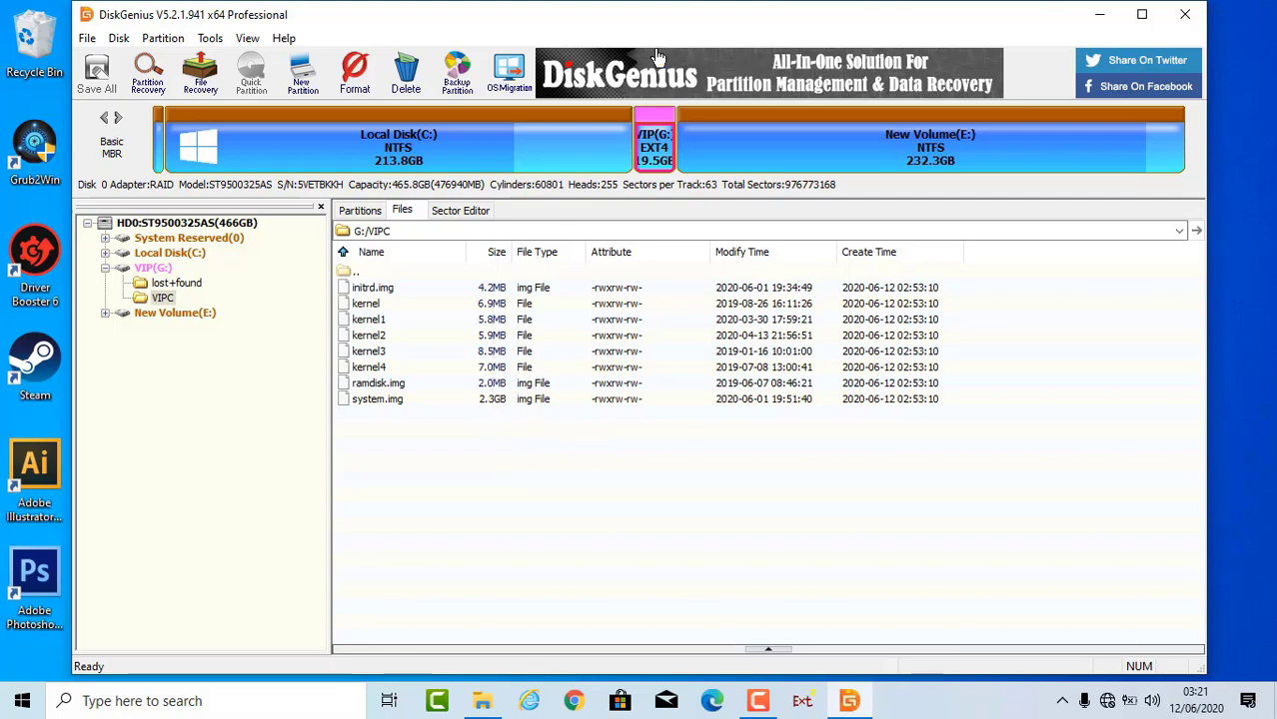
Snap DiskGenius to half the screen and open the VIP Console 2.5 folder inside the desktop's New folder for comparison
{"action": "left_click_drag", "start_coordinate": [685, 23], "coordinate": [1275, 118]}
{"action": "double_click", "coordinate": [383, 135]}
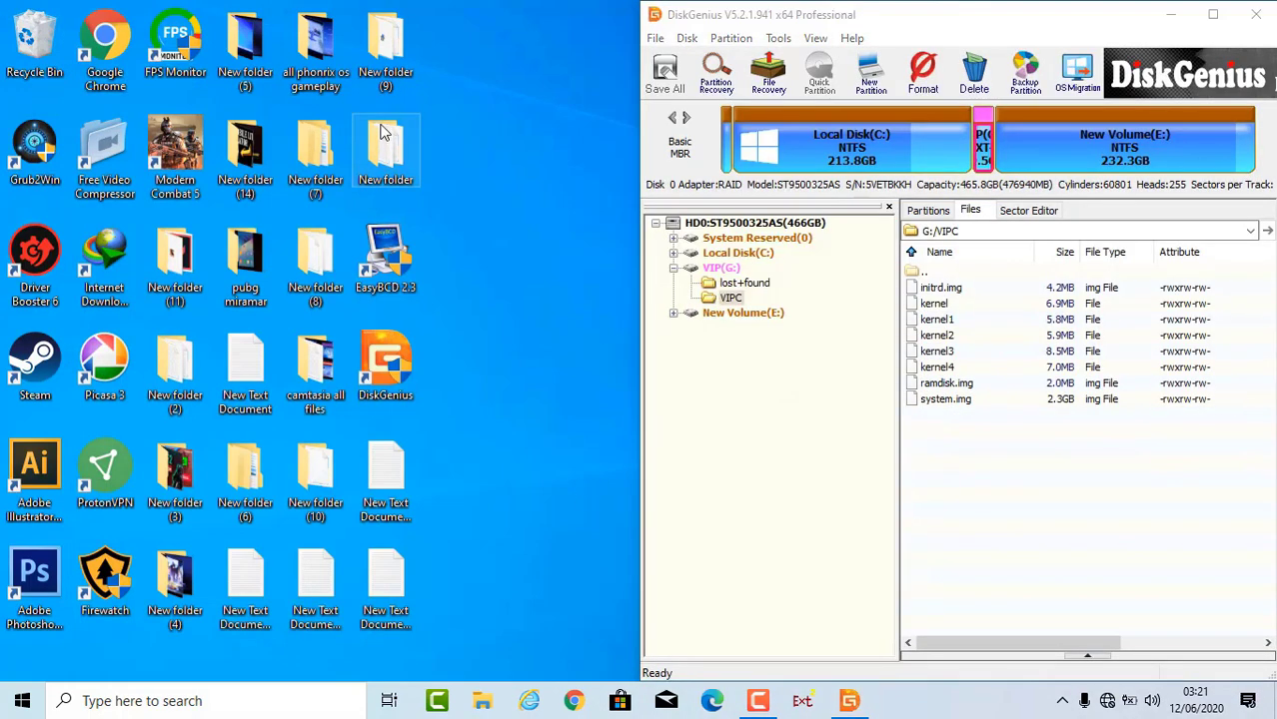
{"action": "left_click", "coordinate": [325, 367]}
{"action": "double_click", "coordinate": [324, 367]}
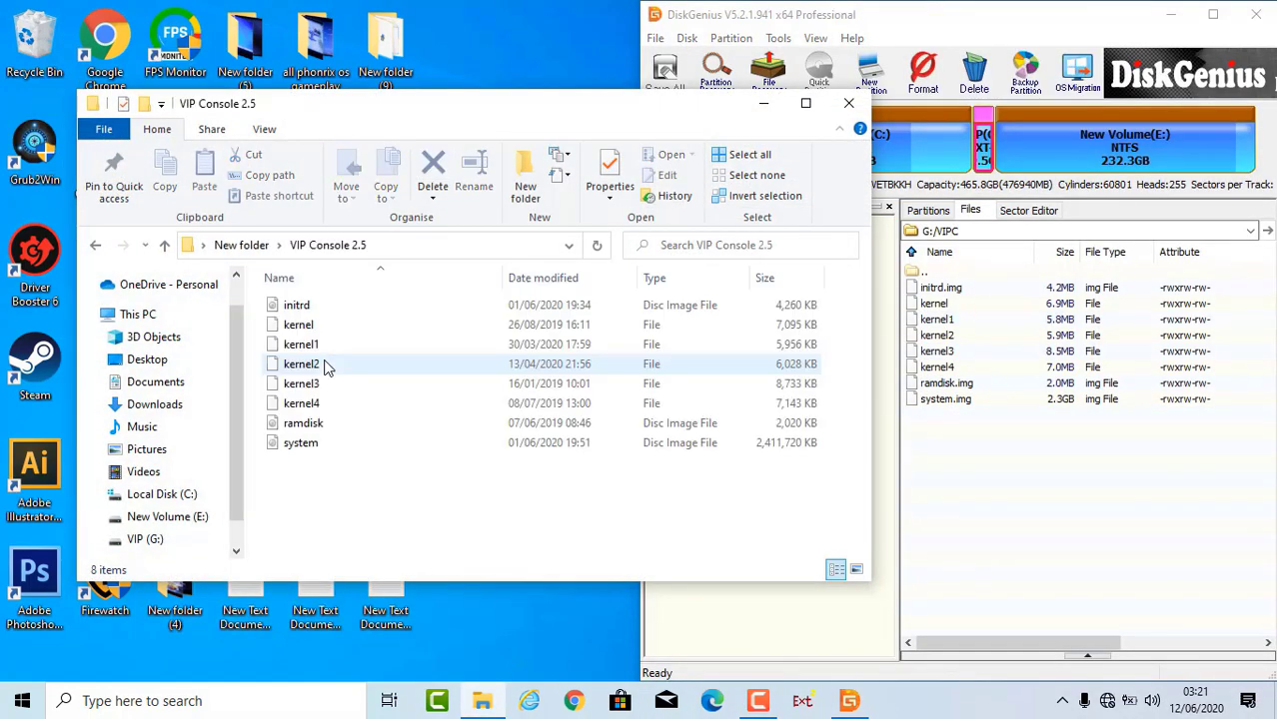
Check the combined size of all VIP Console 2.5 files in their properties, and minimize the folder window
{"action": "left_click", "coordinate": [300, 443]}
{"action": "left_click_drag", "start_coordinate": [641, 493], "coordinate": [684, 306]}
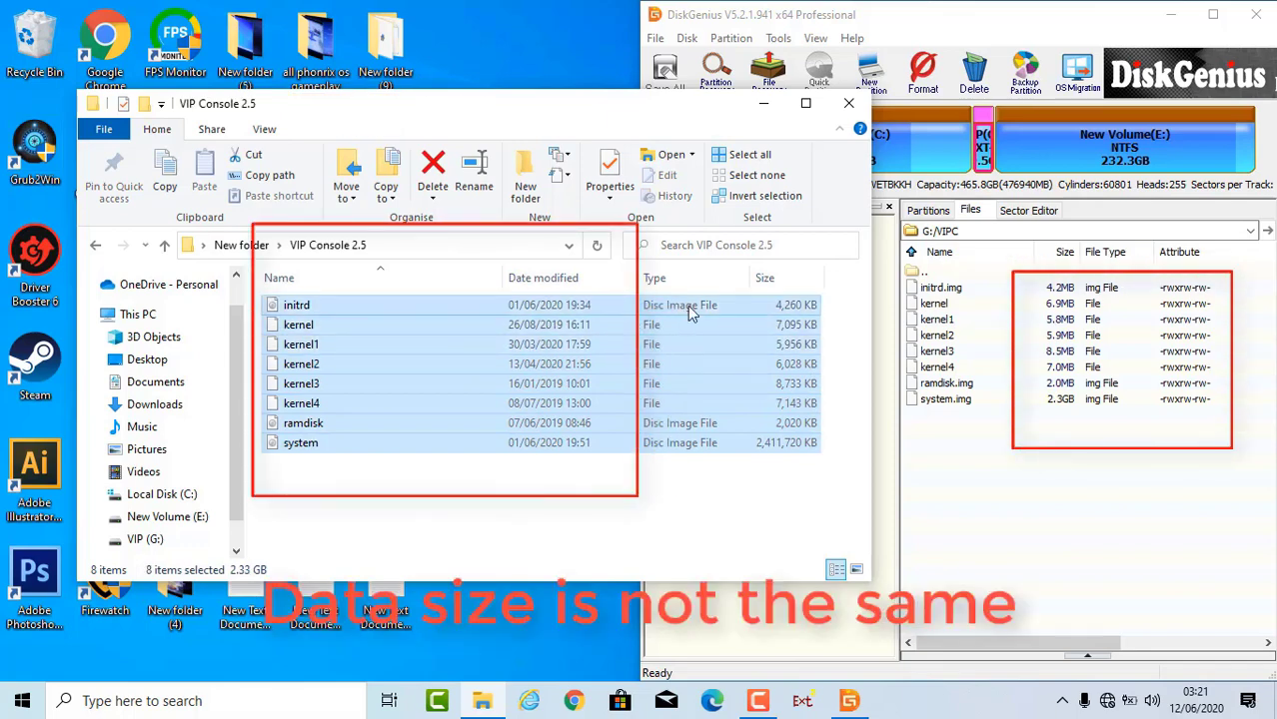
{"action": "right_click", "coordinate": [683, 306]}
{"action": "left_click", "coordinate": [734, 553]}
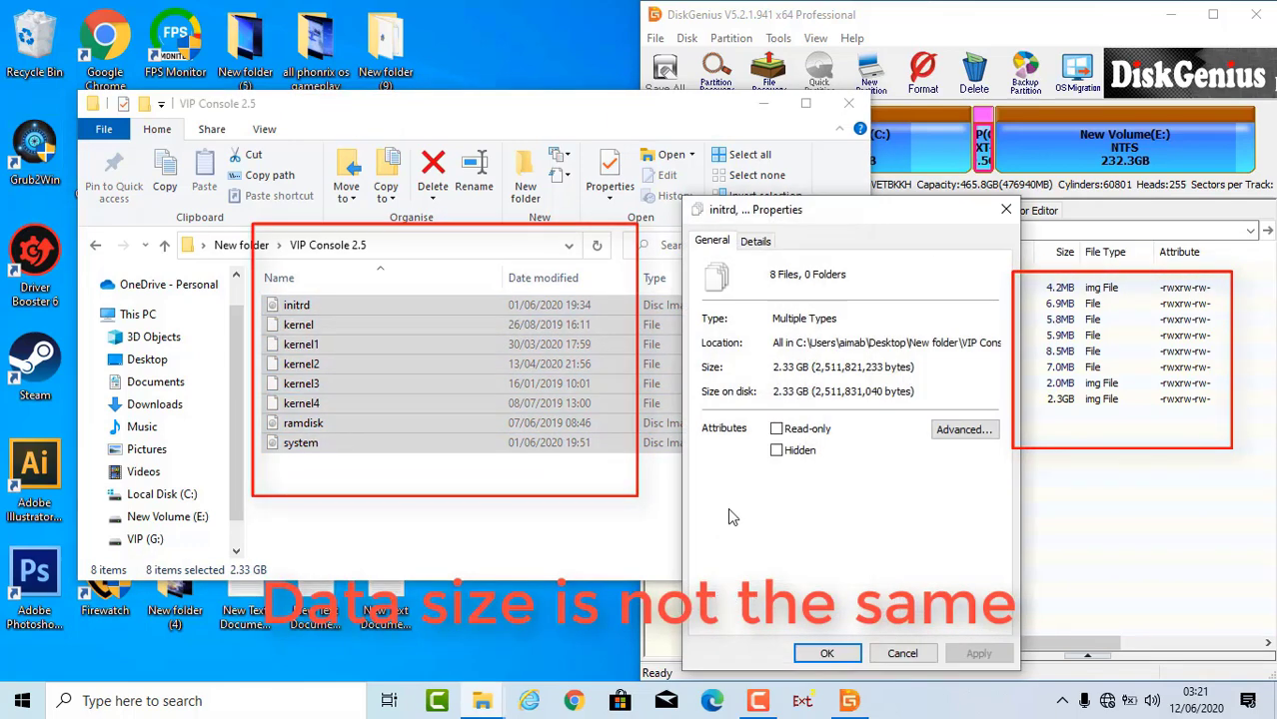
{"action": "left_click", "coordinate": [1005, 209]}
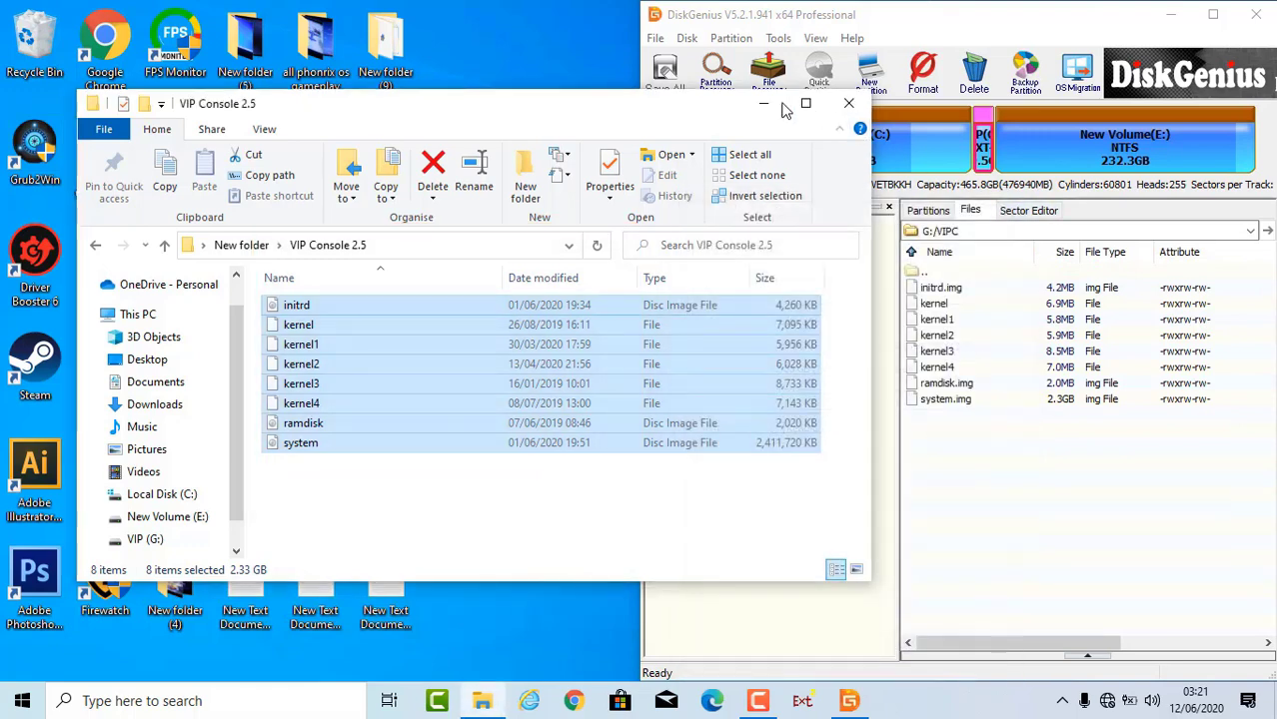
{"action": "left_click", "coordinate": [763, 104]}
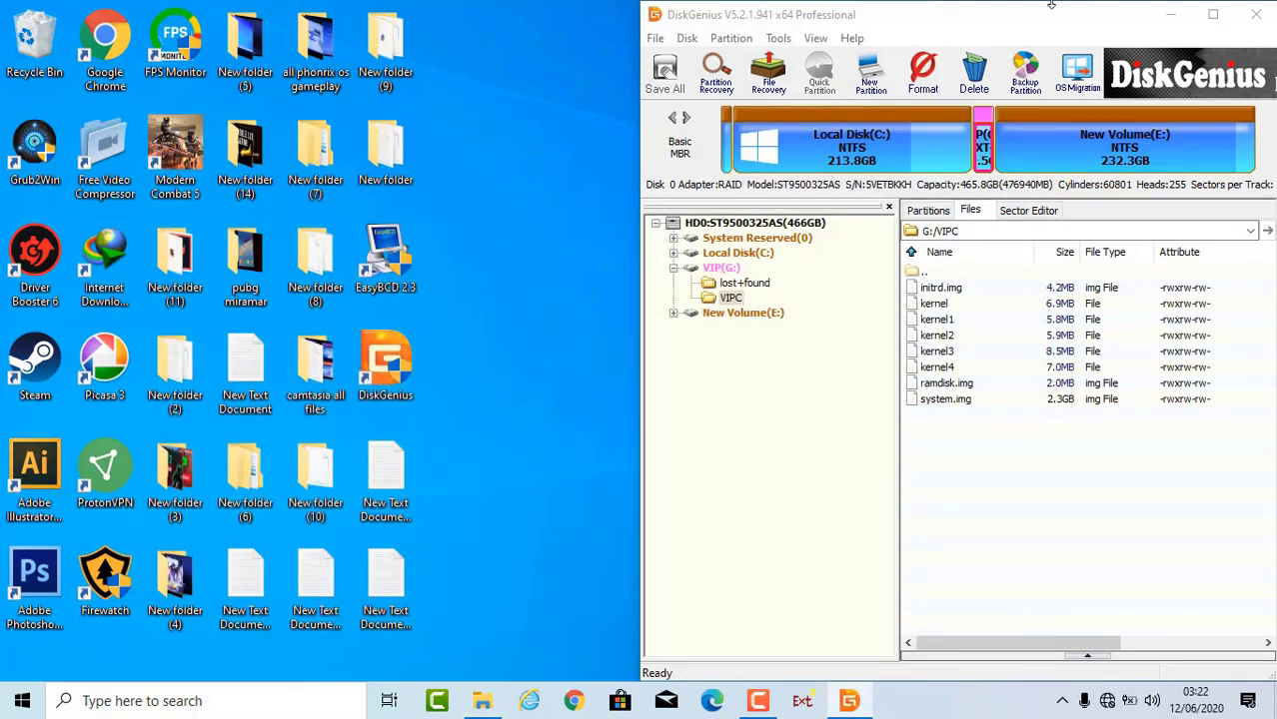
Maximize DiskGenius to review the VIPC folder listing, and minimize it to the taskbar
{"action": "left_click_drag", "start_coordinate": [1051, 5], "coordinate": [824, 5]}
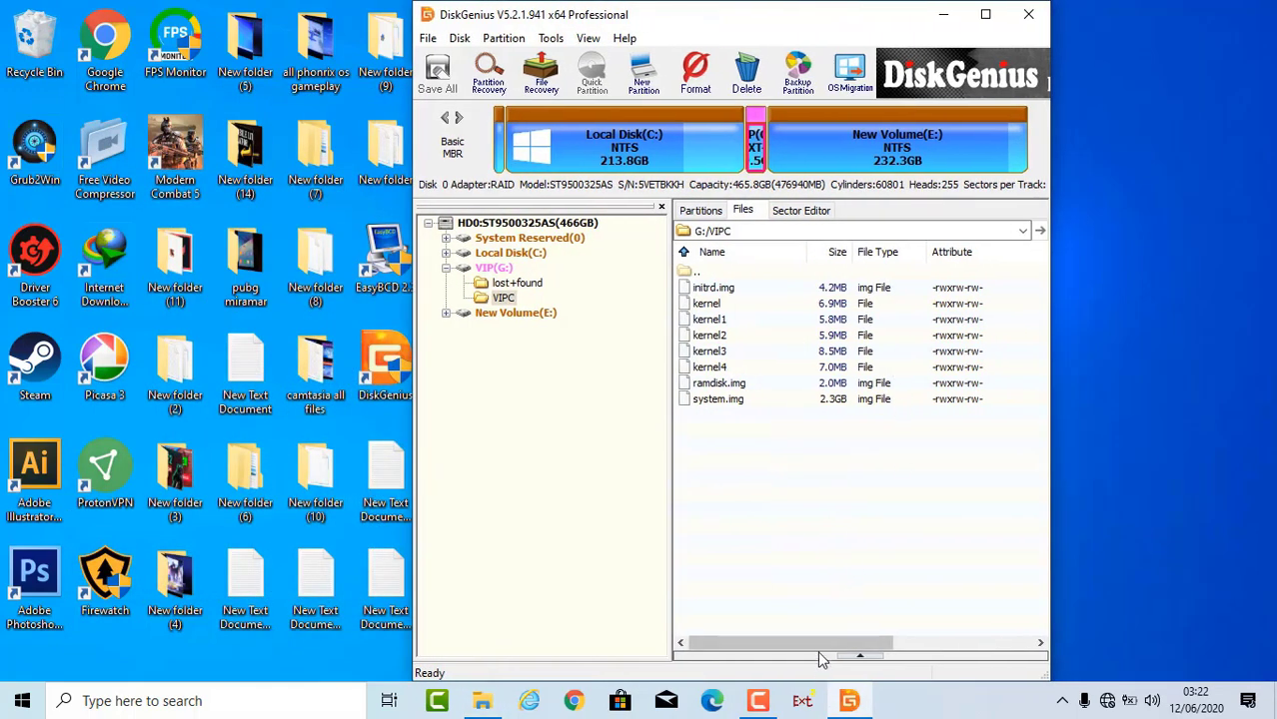
{"action": "mouse_move", "coordinate": [821, 644]}
{"action": "left_mouse_down"}
{"action": "mouse_move", "coordinate": [950, 649]}
{"action": "mouse_move", "coordinate": [820, 642]}
{"action": "left_mouse_up"}
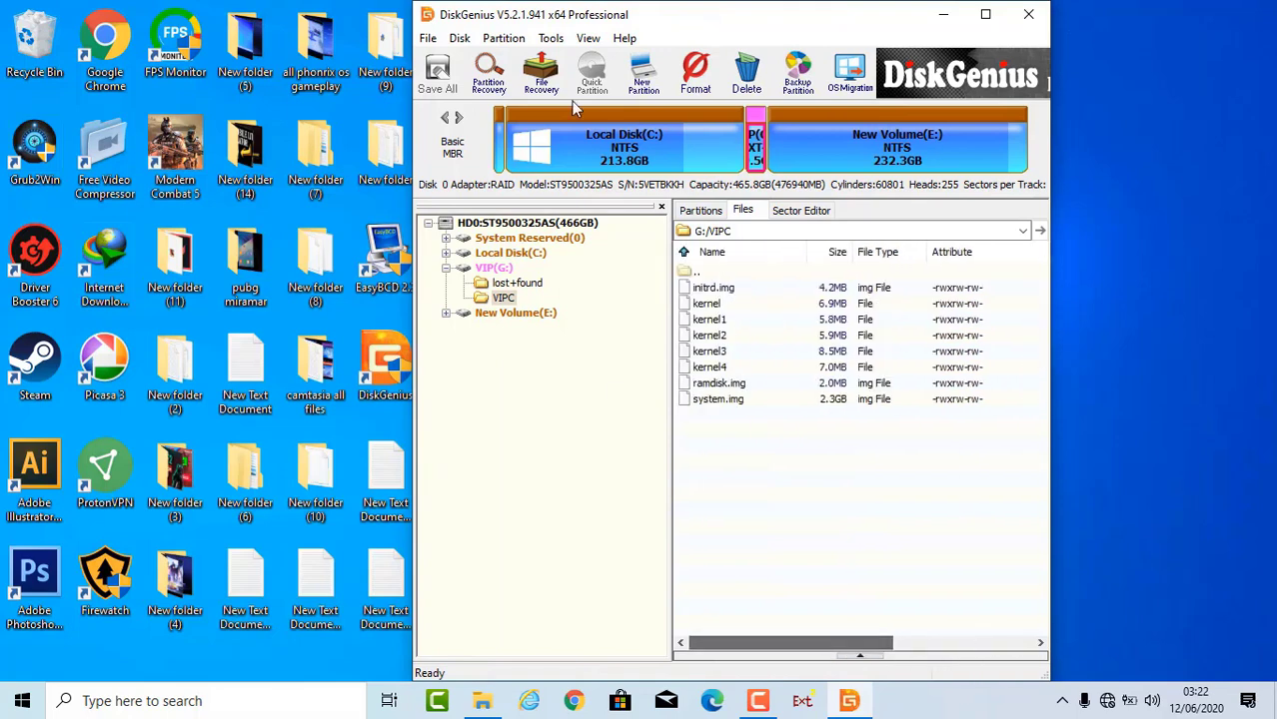
{"action": "left_click", "coordinate": [985, 14]}
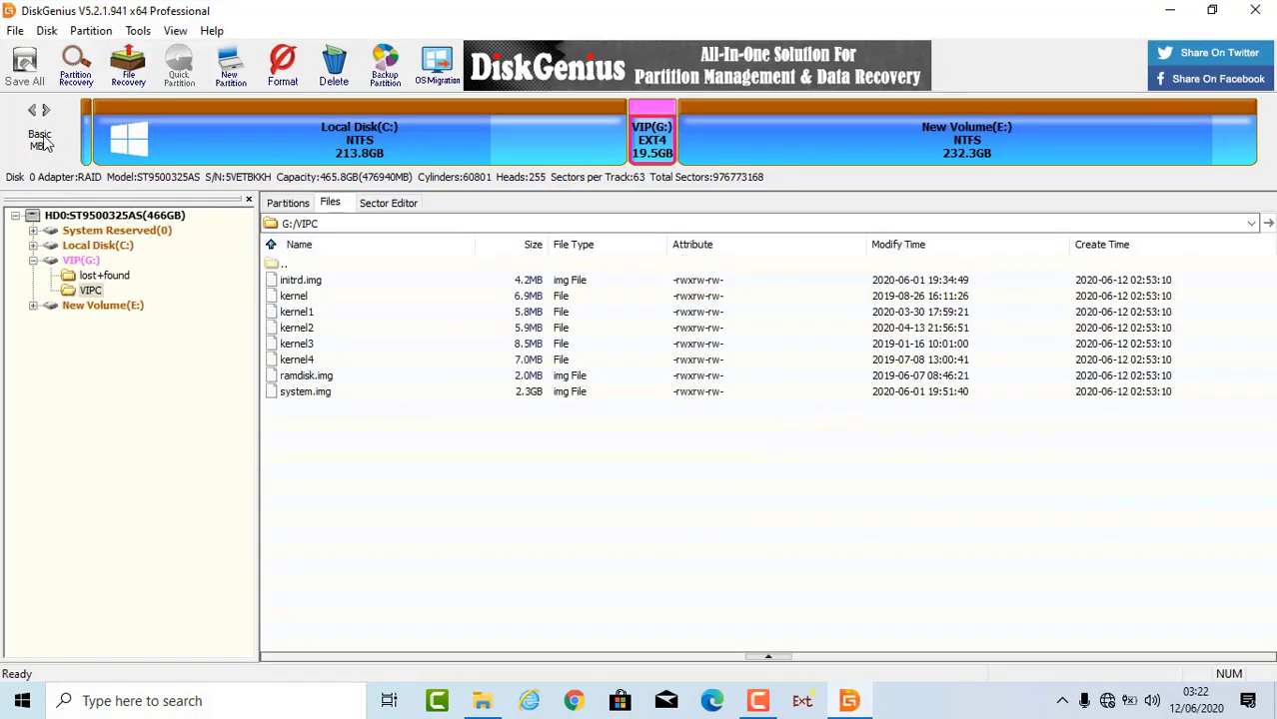
{"action": "left_click", "coordinate": [1164, 10]}
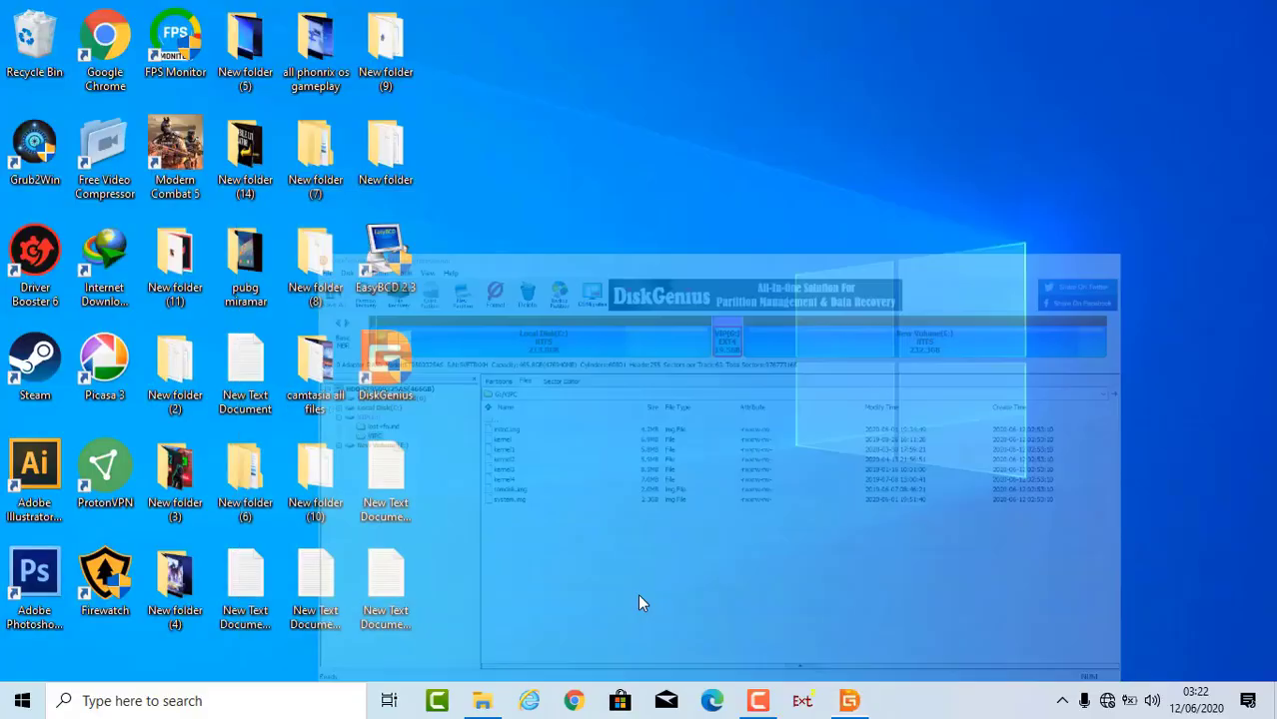
Switch back to File Explorer, maximize it at This PC, and open the VIP (G:) drive
{"action": "left_click", "coordinate": [482, 700]}
{"action": "left_click", "coordinate": [88, 314]}
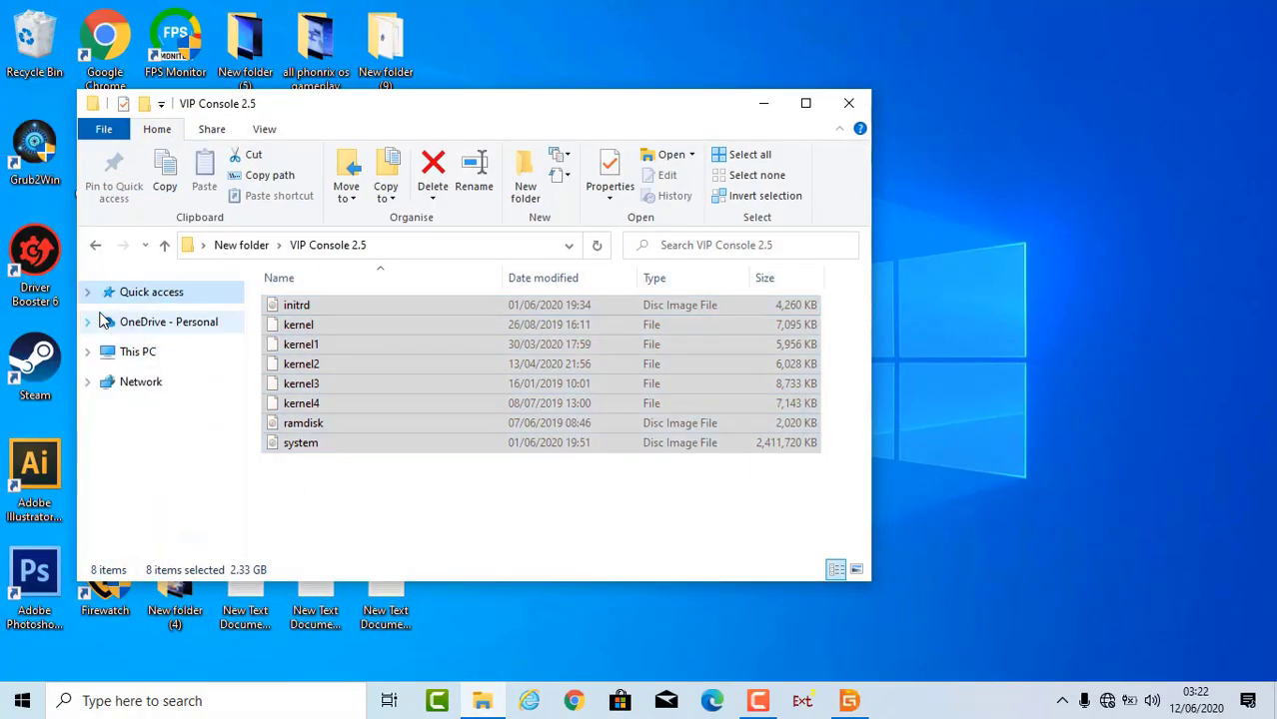
{"action": "left_click", "coordinate": [136, 349]}
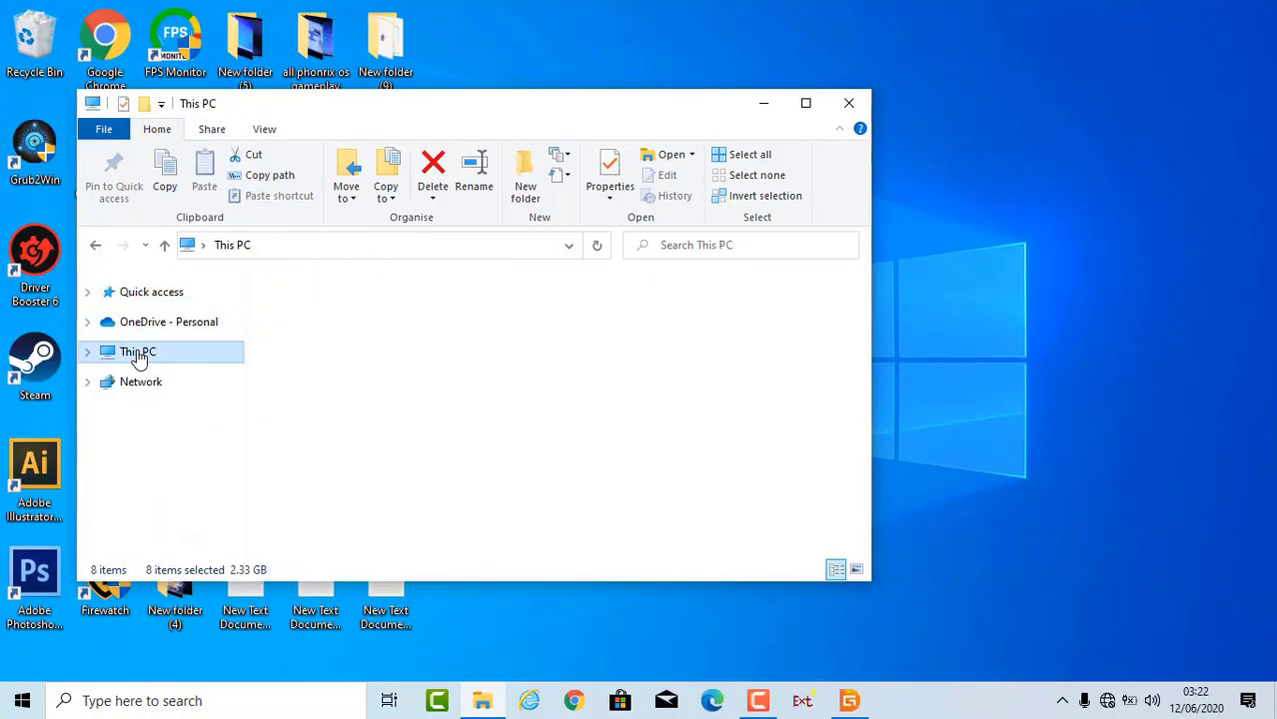
{"action": "left_click", "coordinate": [807, 103]}
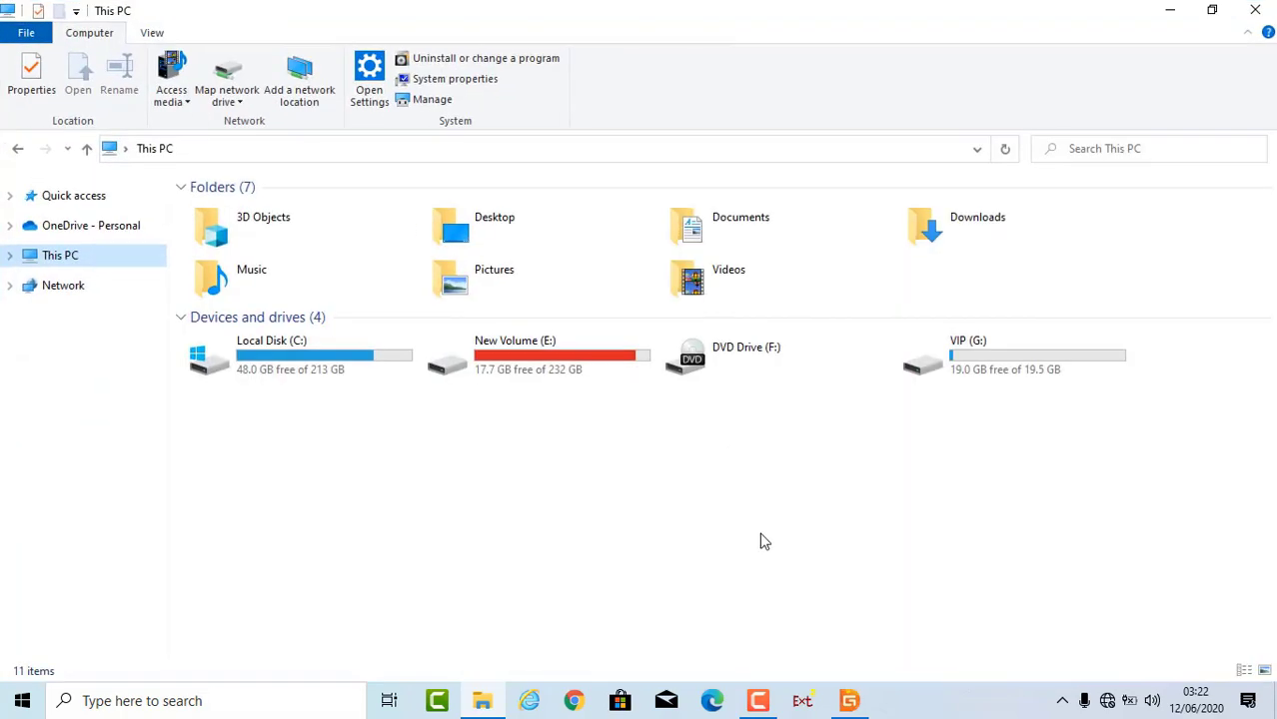
{"action": "right_click", "coordinate": [786, 531]}
{"action": "left_click", "coordinate": [801, 417]}
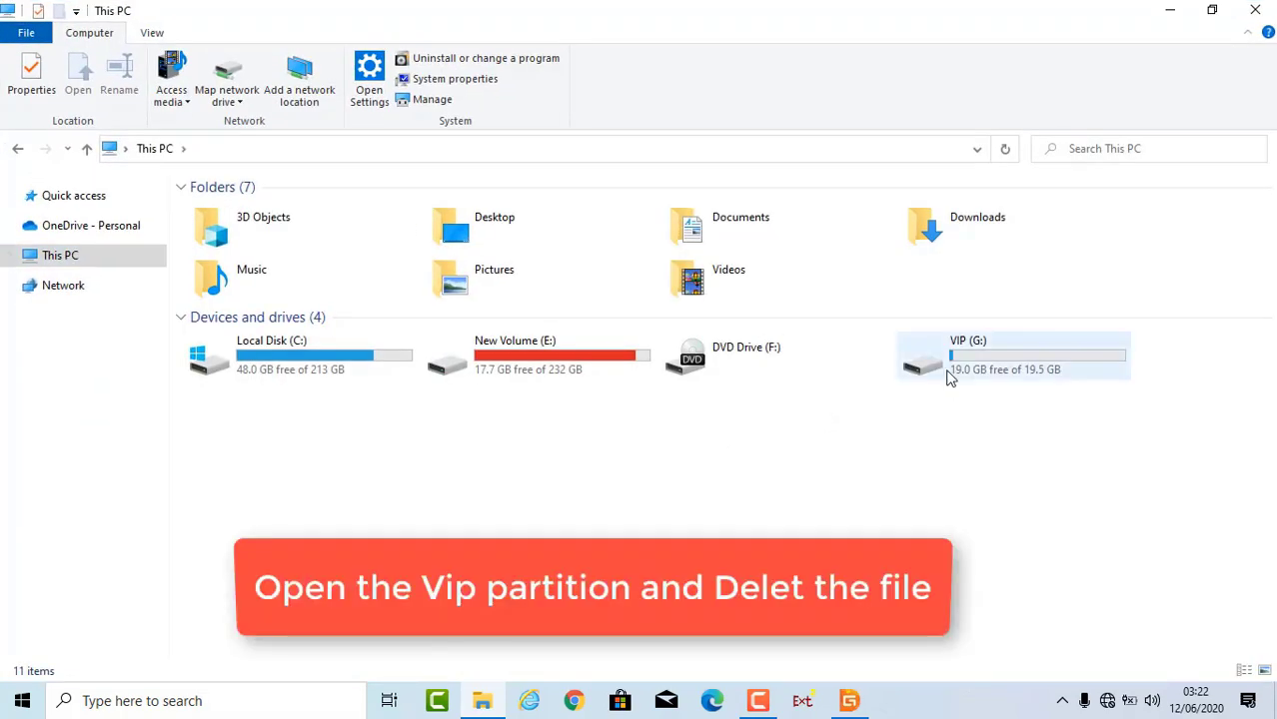
{"action": "double_click", "coordinate": [914, 359]}
Delete the VIPC file from the VIP (G:) drive and confirm the deletion
{"action": "left_click", "coordinate": [281, 227]}
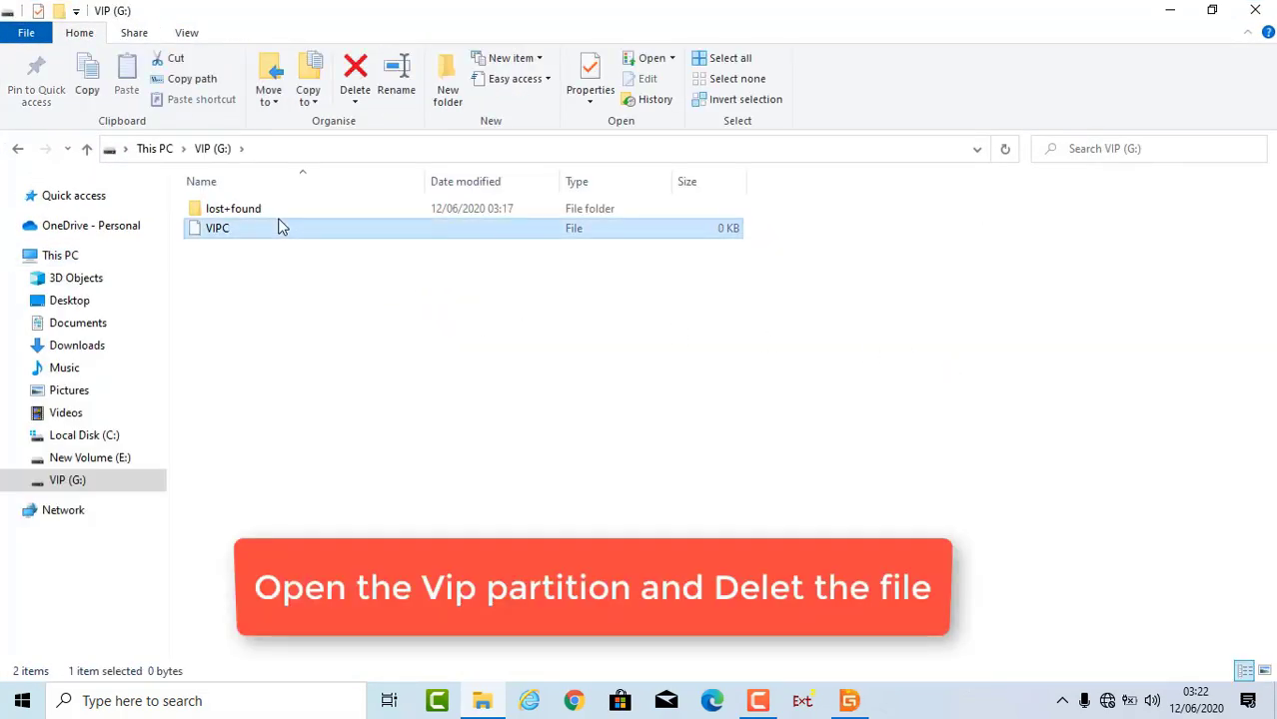
{"action": "double_click", "coordinate": [281, 228]}
{"action": "left_click", "coordinate": [387, 367]}
{"action": "right_click", "coordinate": [337, 233]}
{"action": "left_click", "coordinate": [397, 474]}
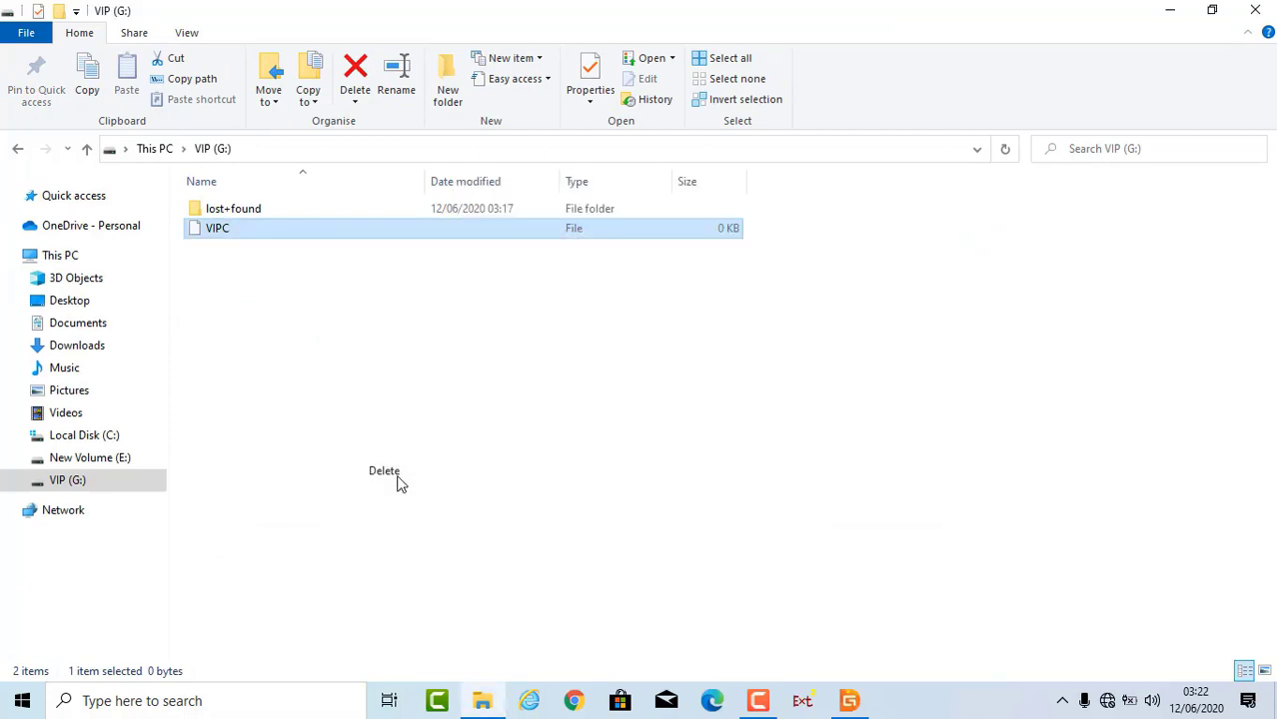
{"action": "left_click", "coordinate": [713, 426]}
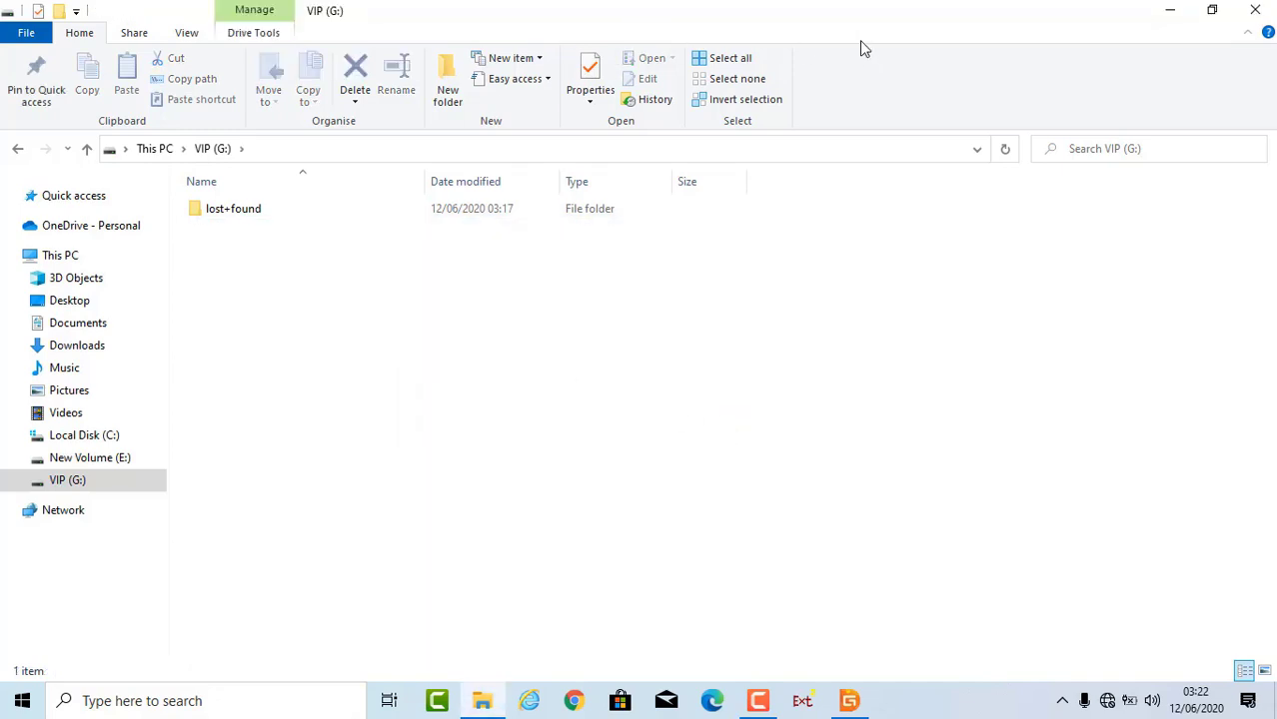
Copy all files from the VIP Console 2.5 folder inside the desktop's New folder to the root of the VIP (G:) drive
{"action": "double_click", "coordinate": [933, 26]}
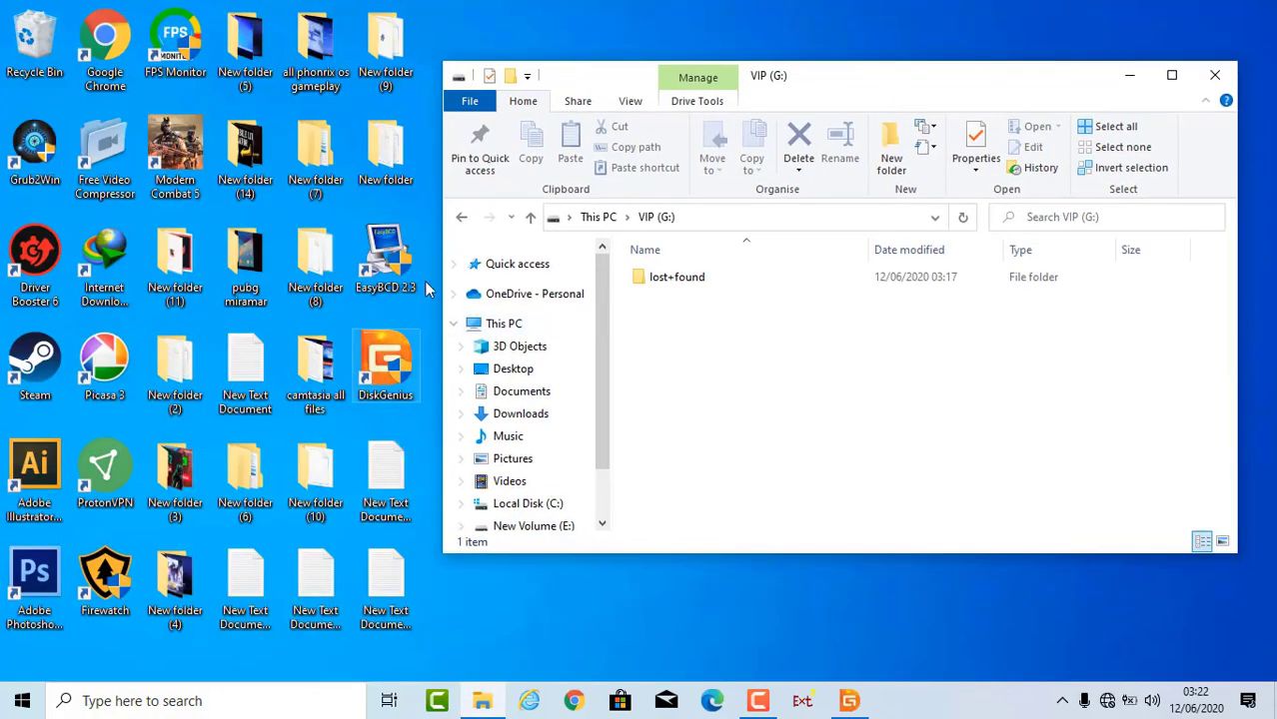
{"action": "left_click", "coordinate": [380, 155]}
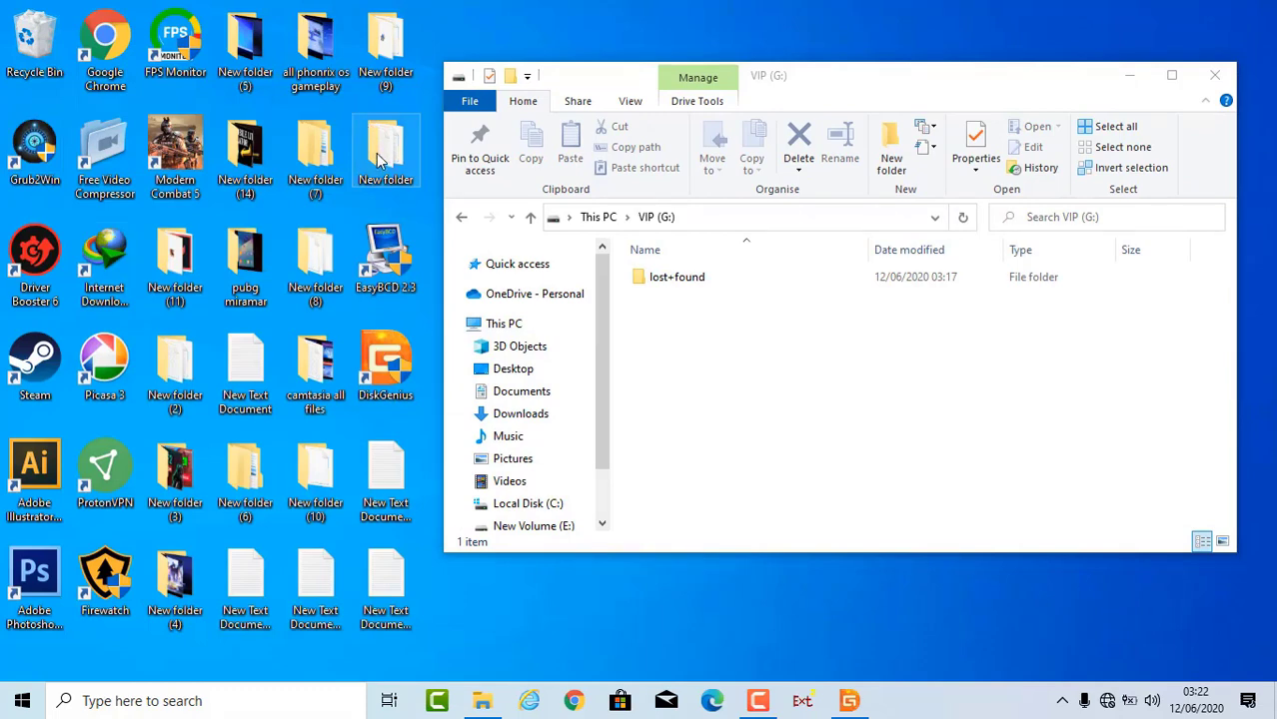
{"action": "double_click", "coordinate": [379, 155]}
{"action": "double_click", "coordinate": [671, 314]}
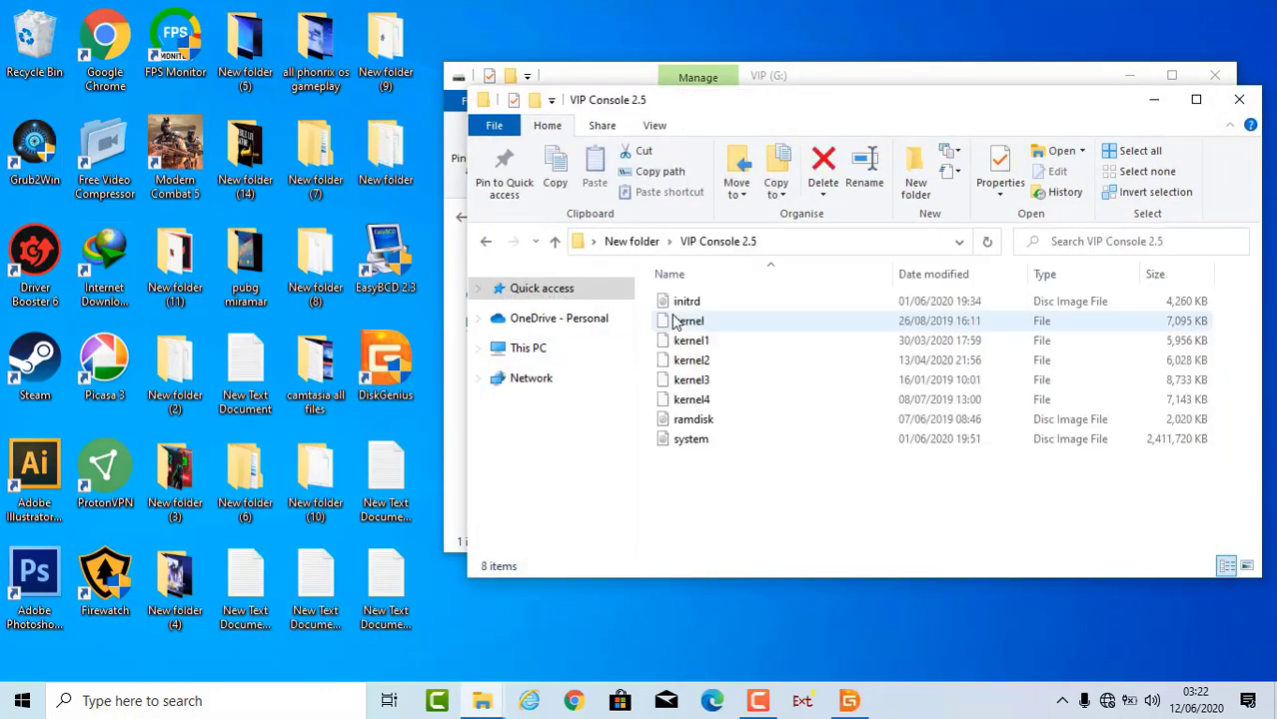
{"action": "left_click_drag", "start_coordinate": [710, 511], "coordinate": [711, 285]}
{"action": "left_click_drag", "start_coordinate": [917, 110], "coordinate": [515, 332]}
{"action": "left_click_drag", "start_coordinate": [390, 524], "coordinate": [961, 452]}
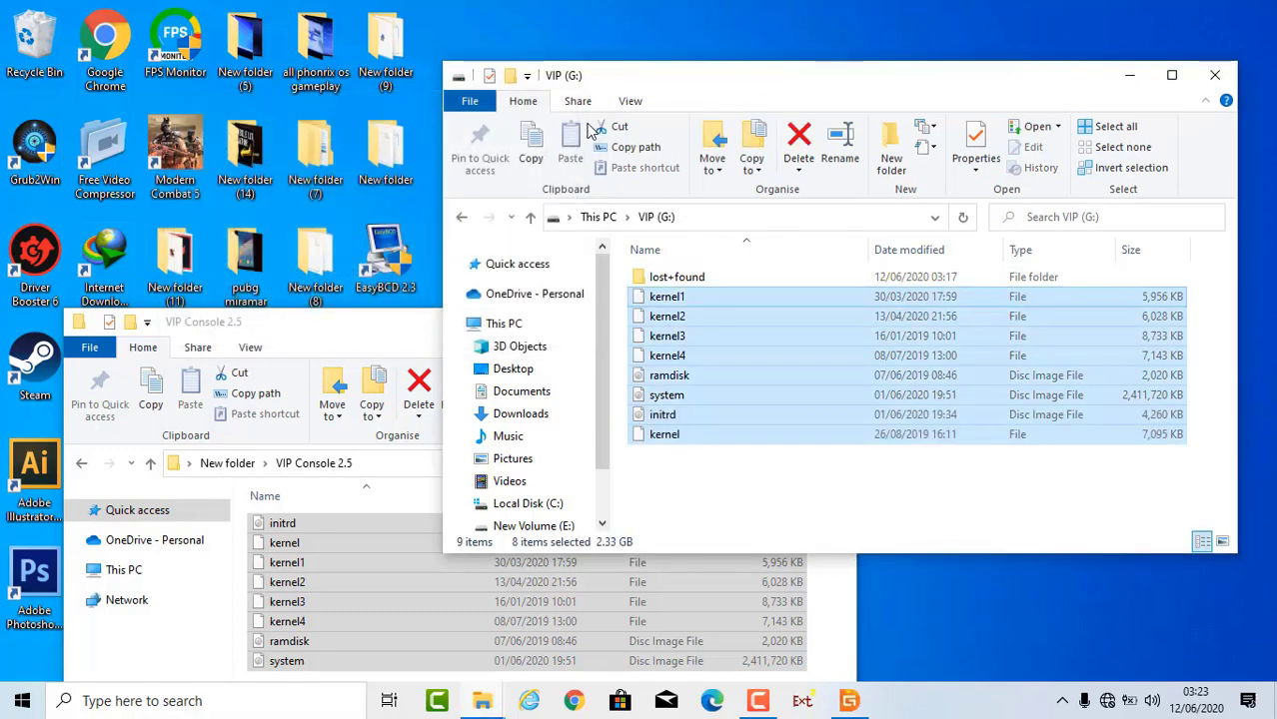
Create a new folder named VIPC on the VIP (G:) drive
{"action": "left_click", "coordinate": [777, 481]}
{"action": "right_click", "coordinate": [778, 484]}
{"action": "mouse_move", "coordinate": [834, 440]}
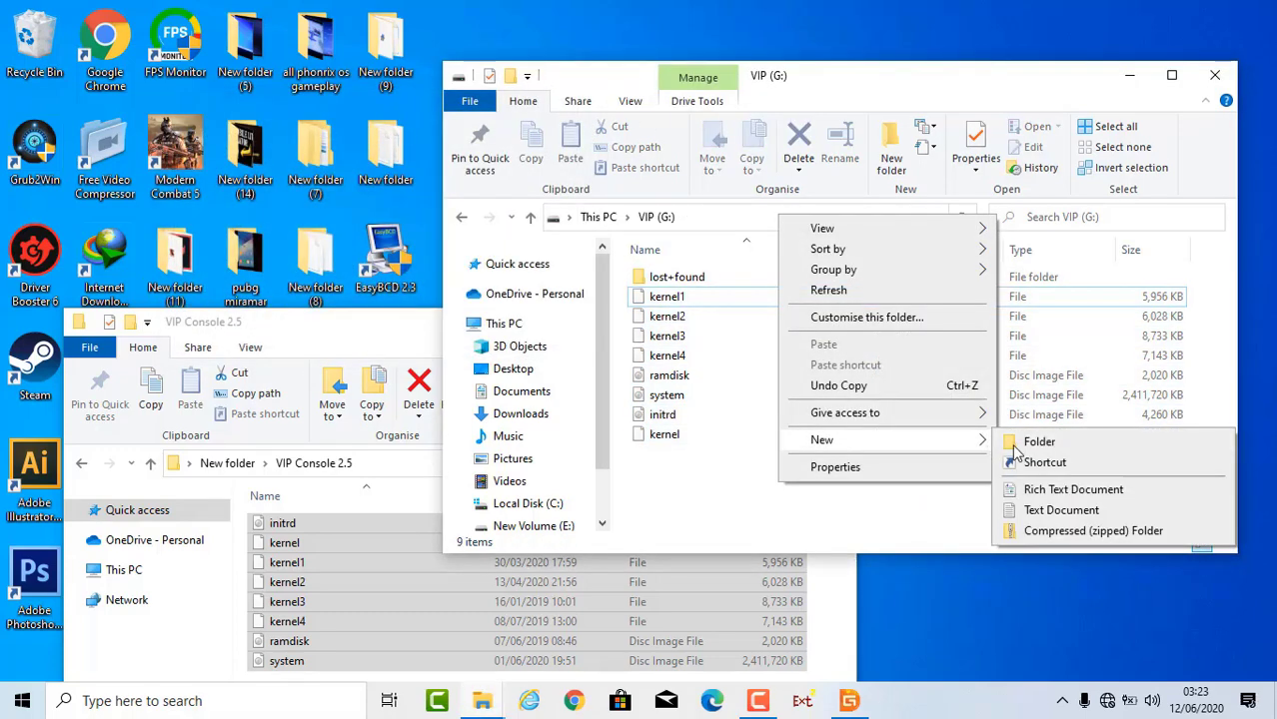
{"action": "left_click", "coordinate": [1039, 442]}
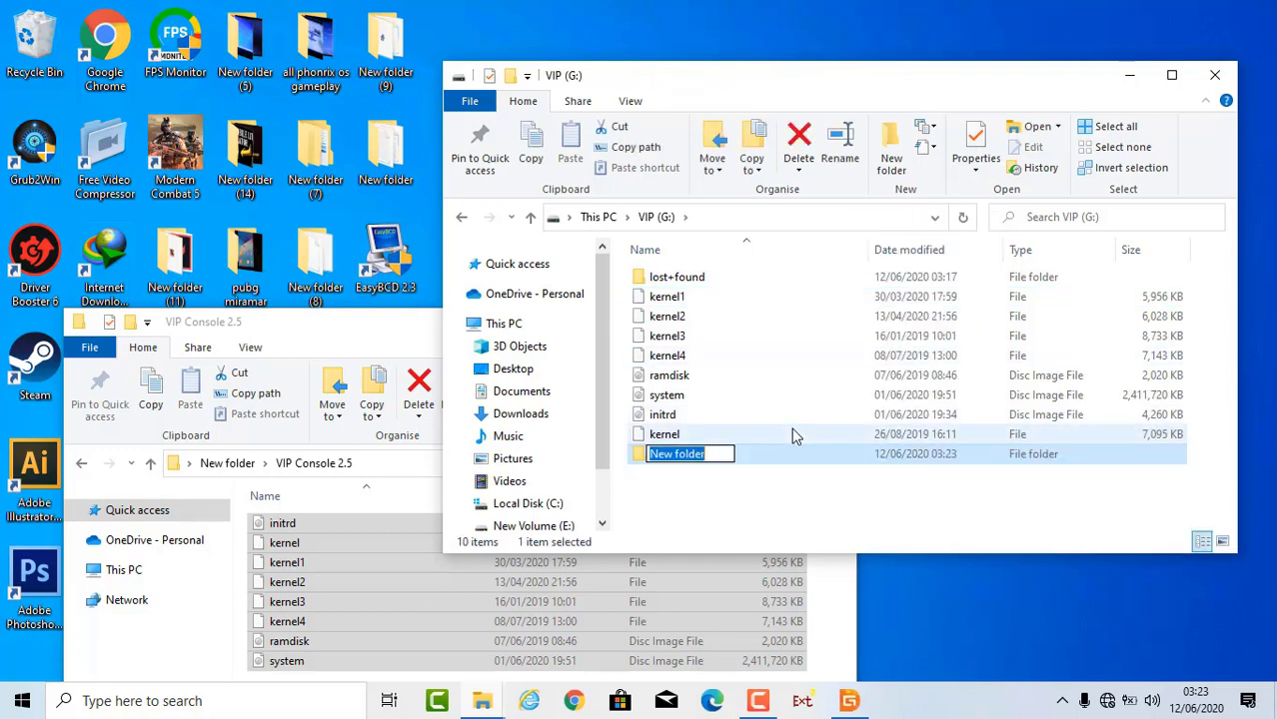
{"action": "key", "text": "BackSpace"}
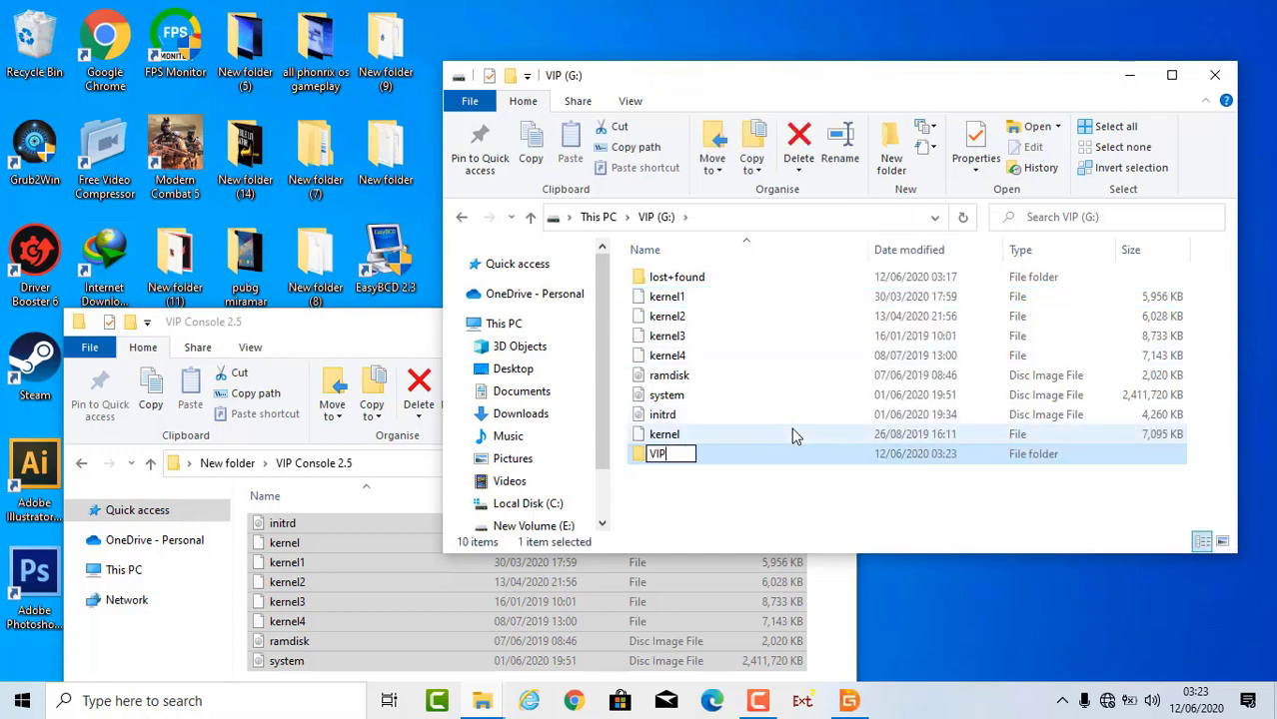
{"action": "type", "text": "VIPC"}
{"action": "left_click", "coordinate": [687, 501]}
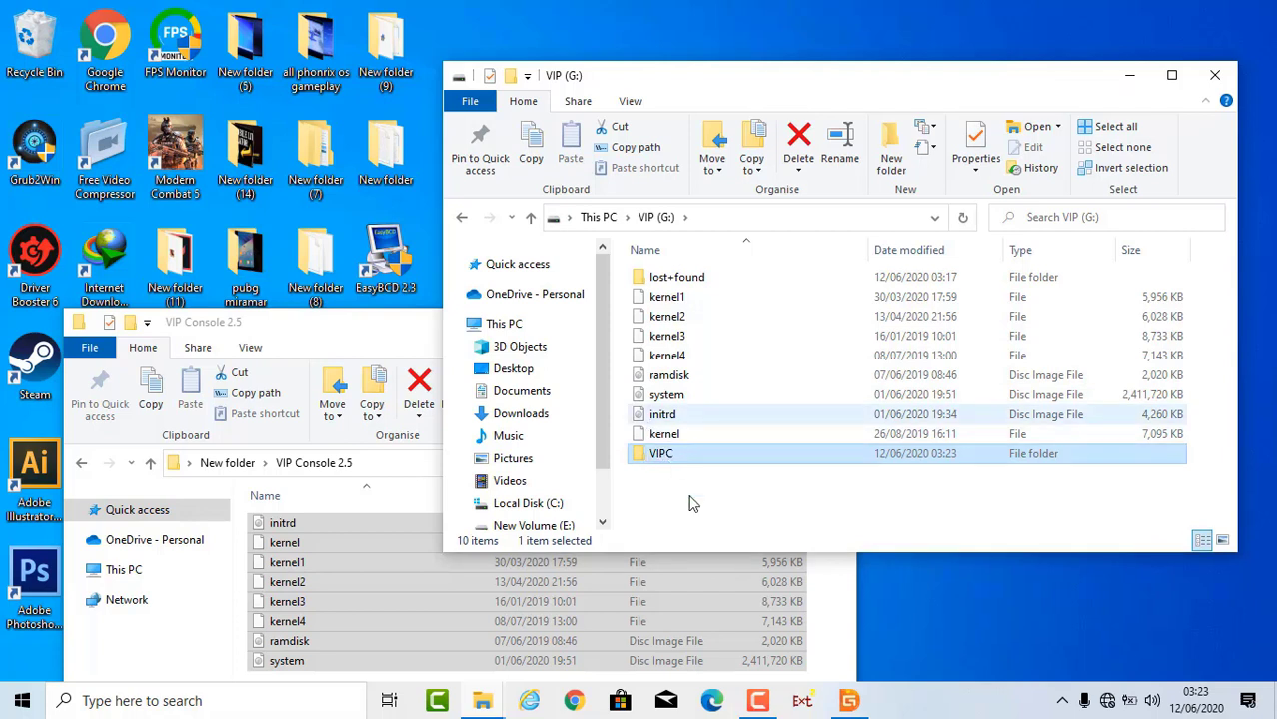
Move all the copied kernel and image files into the VIPC folder, and check the contents of lost+found and VIPC
{"action": "left_click_drag", "start_coordinate": [631, 443], "coordinate": [696, 303]}
{"action": "left_click_drag", "start_coordinate": [713, 365], "coordinate": [699, 457]}
{"action": "double_click", "coordinate": [692, 279]}
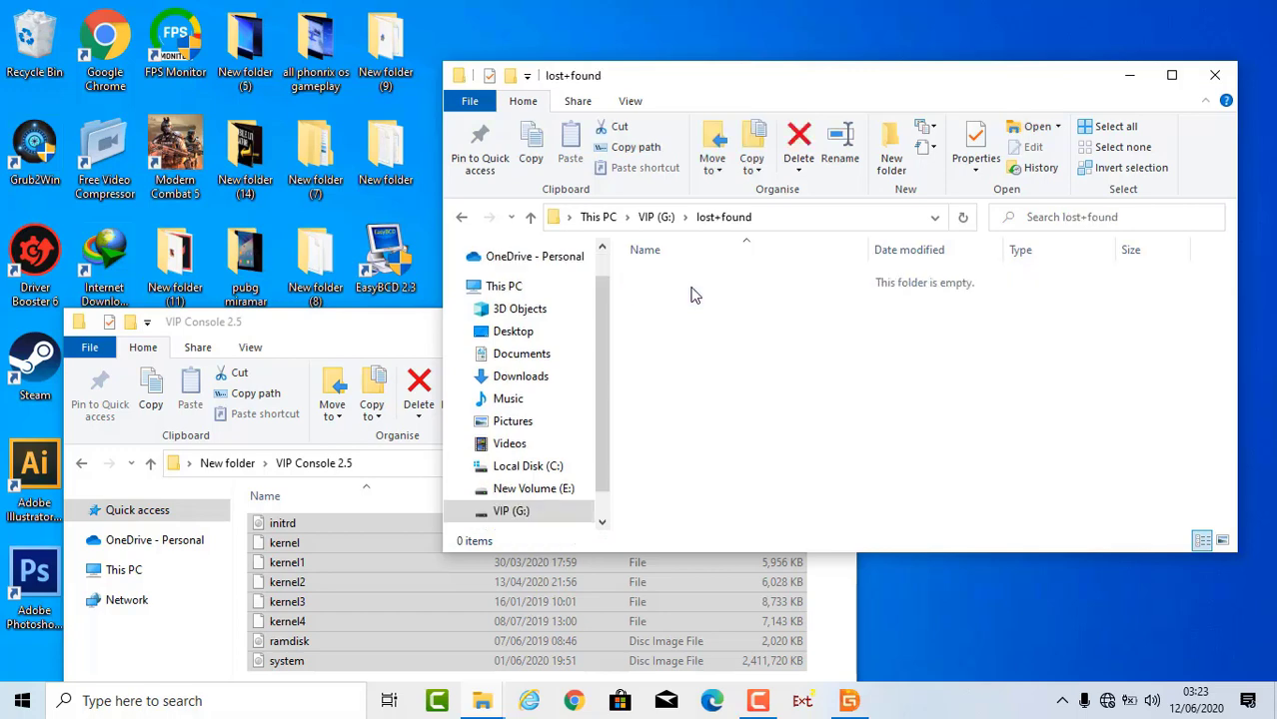
{"action": "left_click", "coordinate": [462, 216]}
{"action": "double_click", "coordinate": [714, 298]}
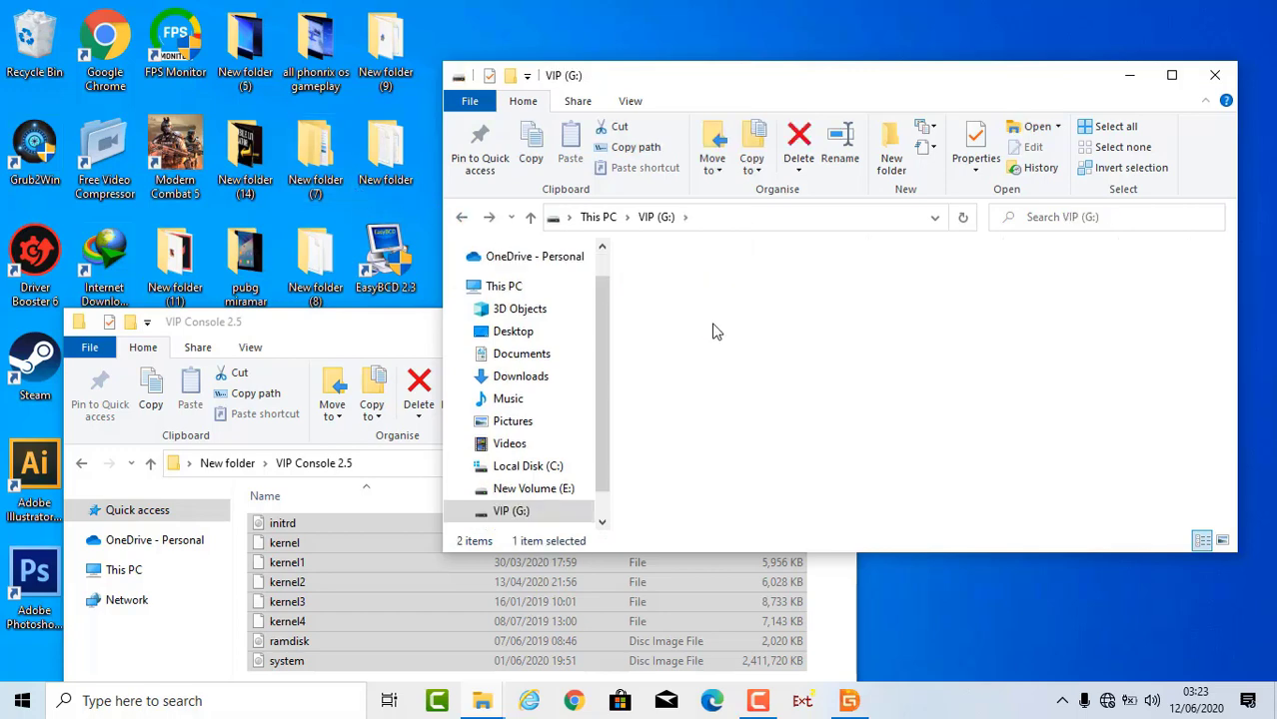
{"action": "left_click", "coordinate": [459, 218]}
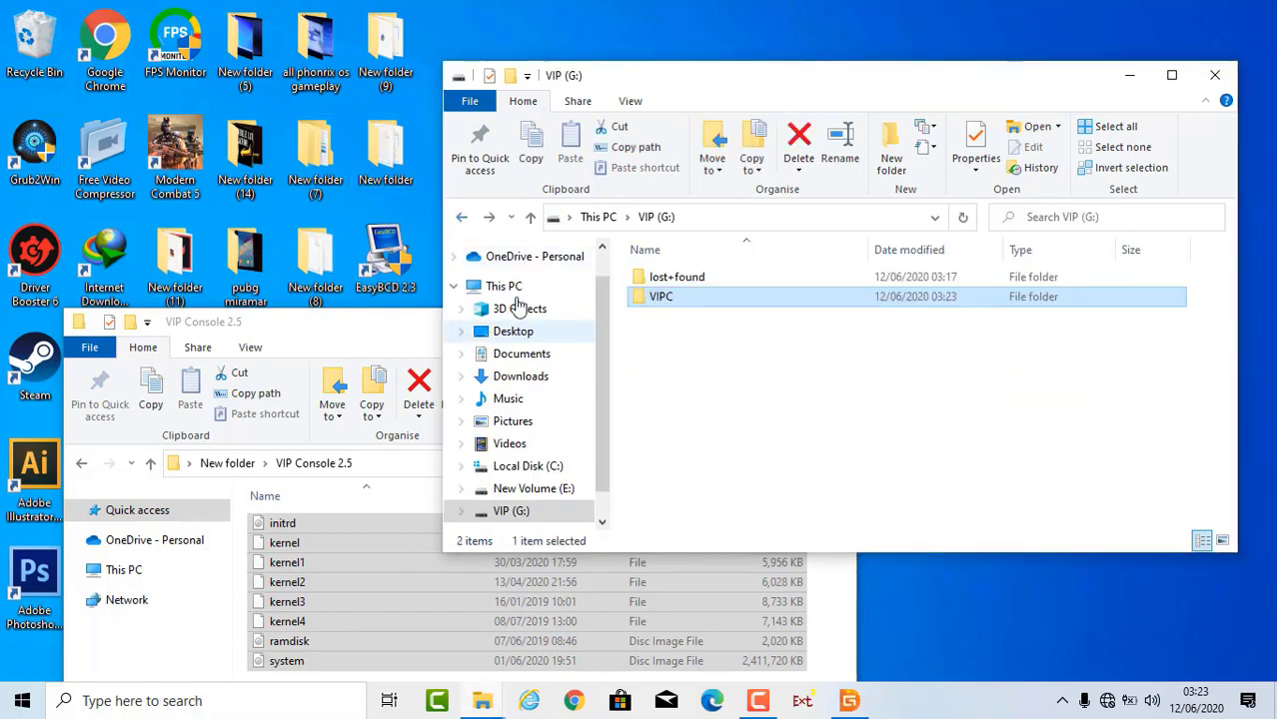
View the drive usage in This PC, and close both File Explorer windows and DiskGenius
{"action": "left_click", "coordinate": [507, 287]}
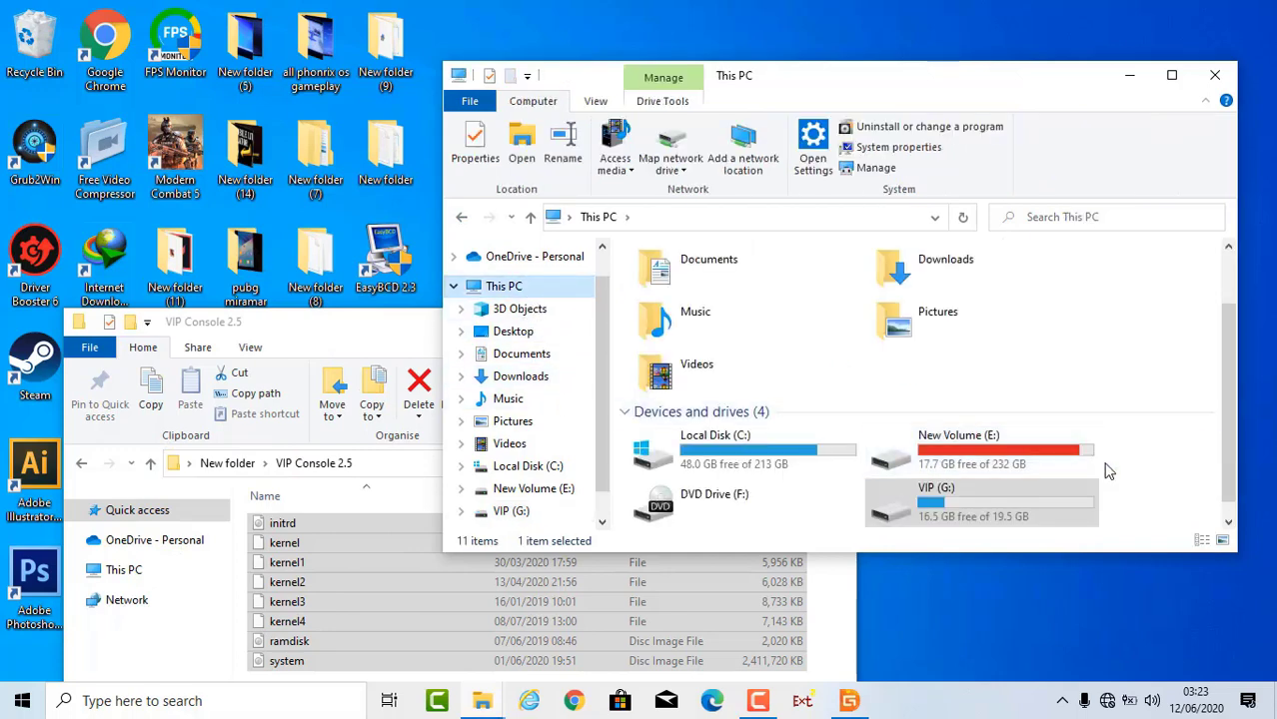
{"action": "left_click", "coordinate": [1215, 75]}
{"action": "right_click", "coordinate": [1066, 90]}
{"action": "left_click", "coordinate": [1114, 142]}
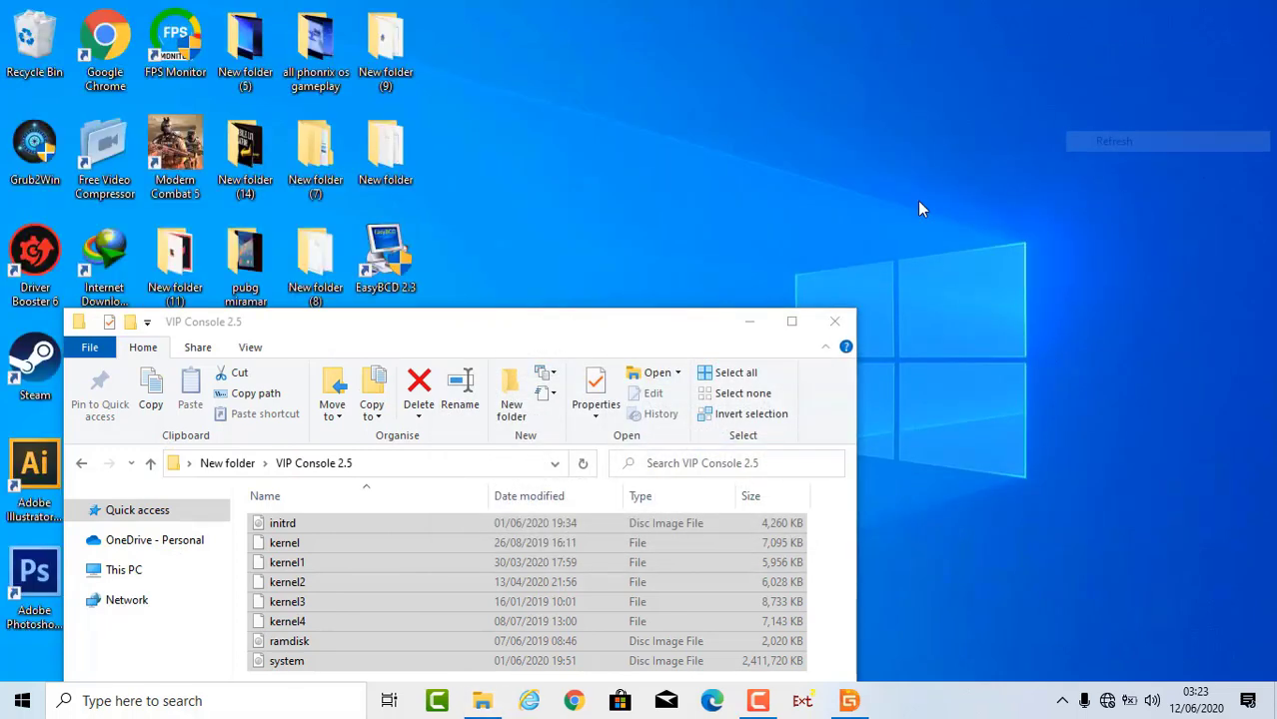
{"action": "left_click", "coordinate": [834, 321]}
{"action": "left_click", "coordinate": [850, 703]}
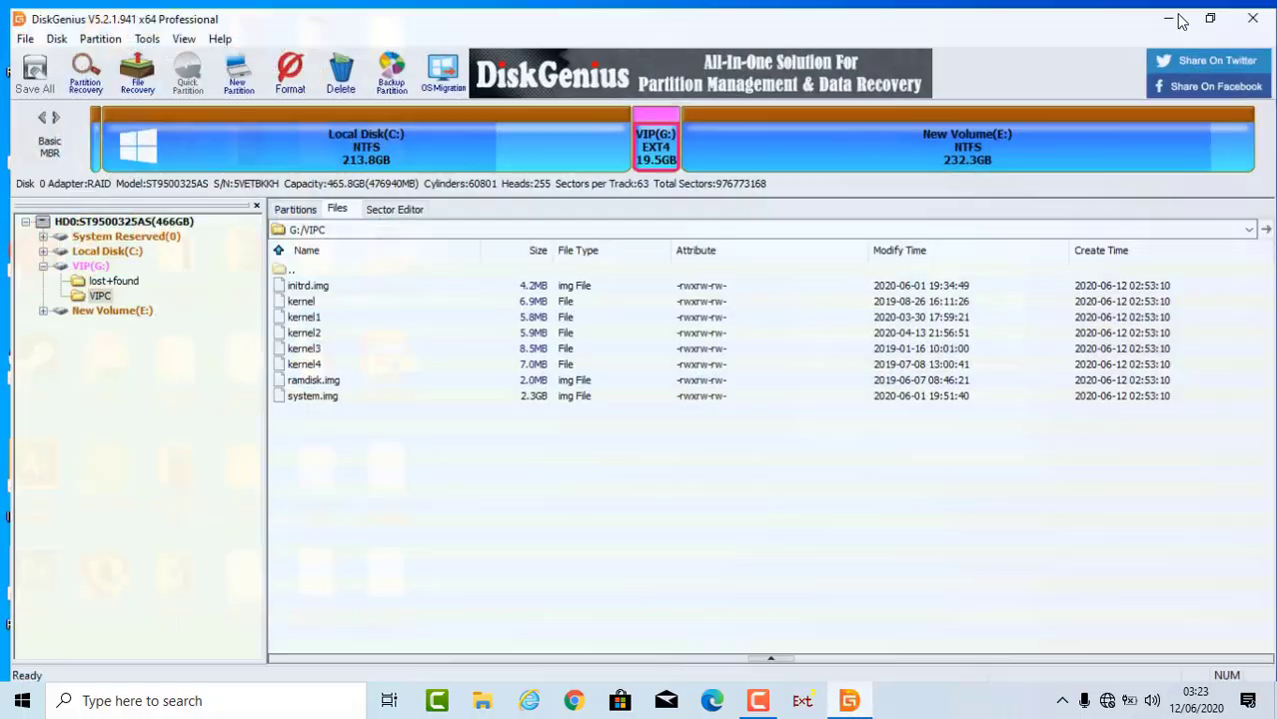
{"action": "left_click", "coordinate": [1261, 8]}
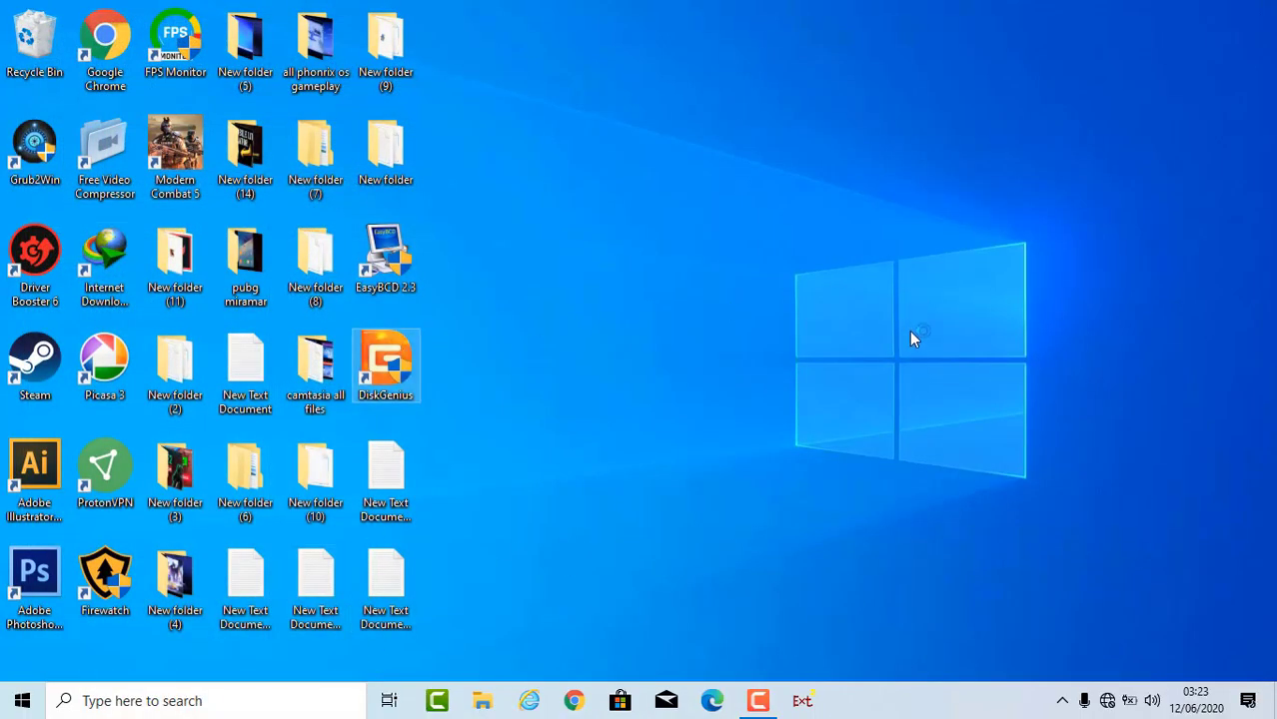
Relaunch DiskGenius and inspect the files in the VIPC folder on the VIP (G:) partition
{"action": "right_click", "coordinate": [859, 302]}
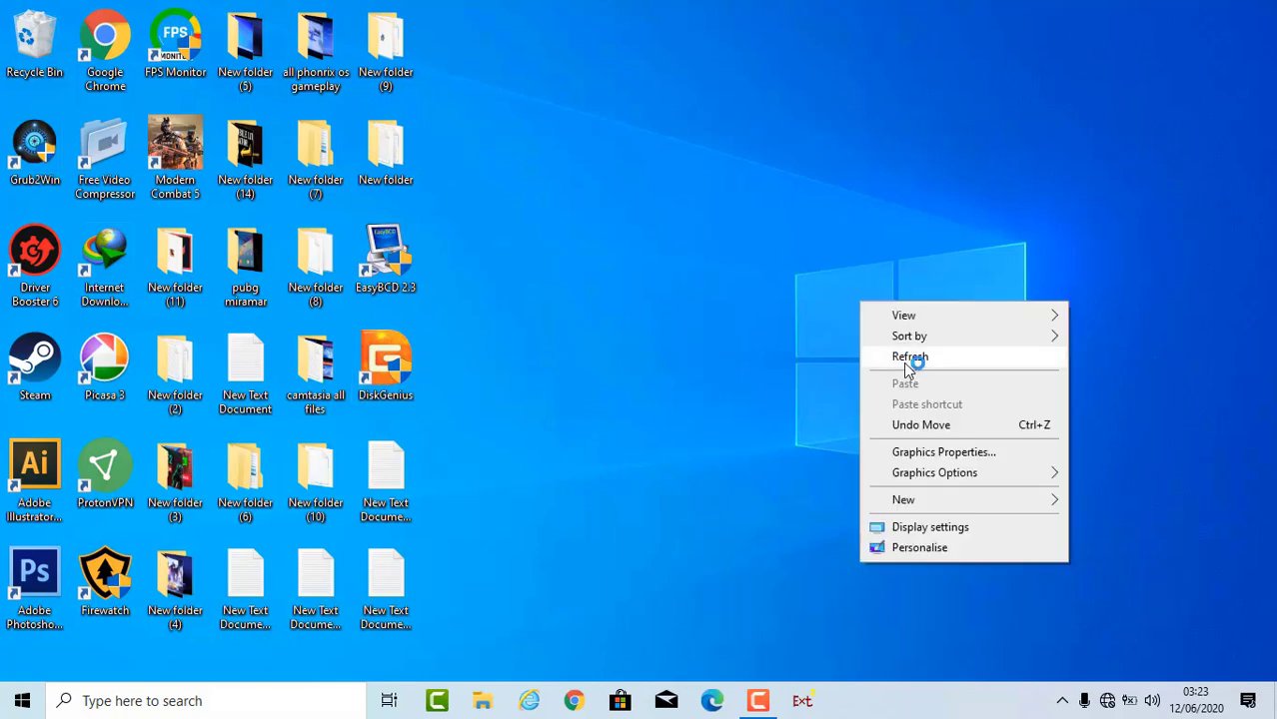
{"action": "left_click", "coordinate": [906, 361]}
{"action": "right_click", "coordinate": [852, 378]}
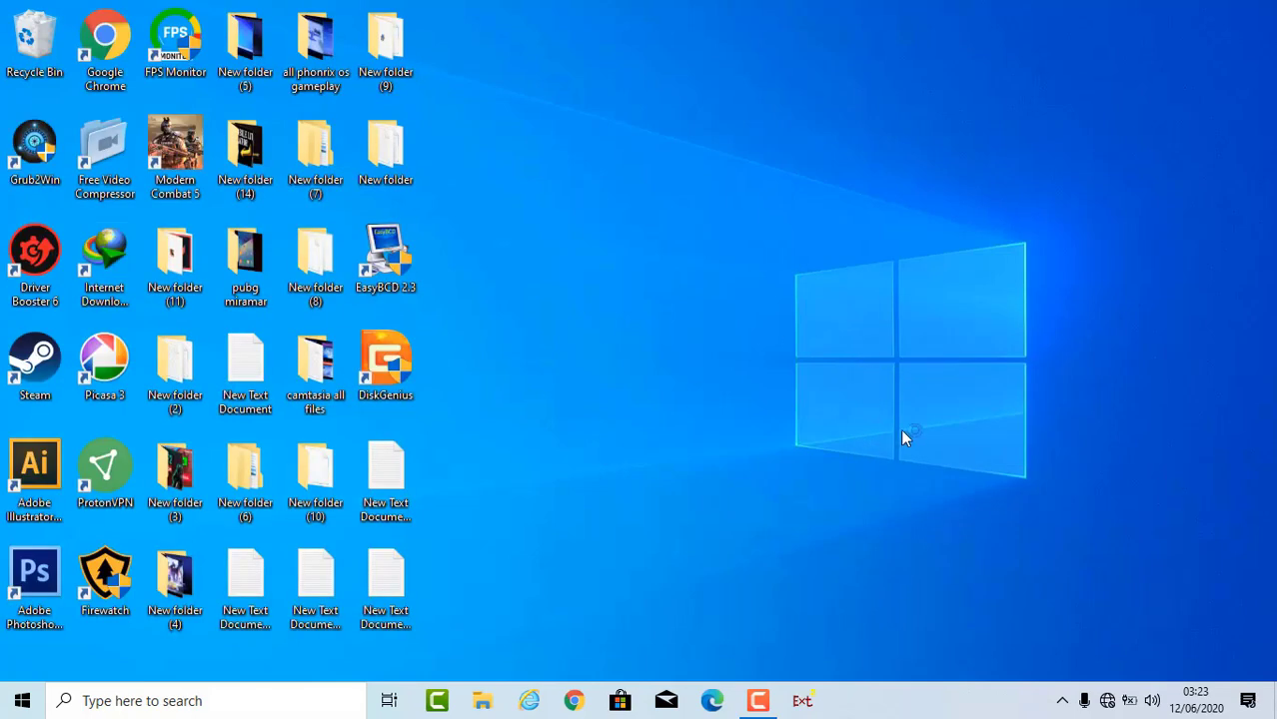
{"action": "left_click", "coordinate": [907, 429]}
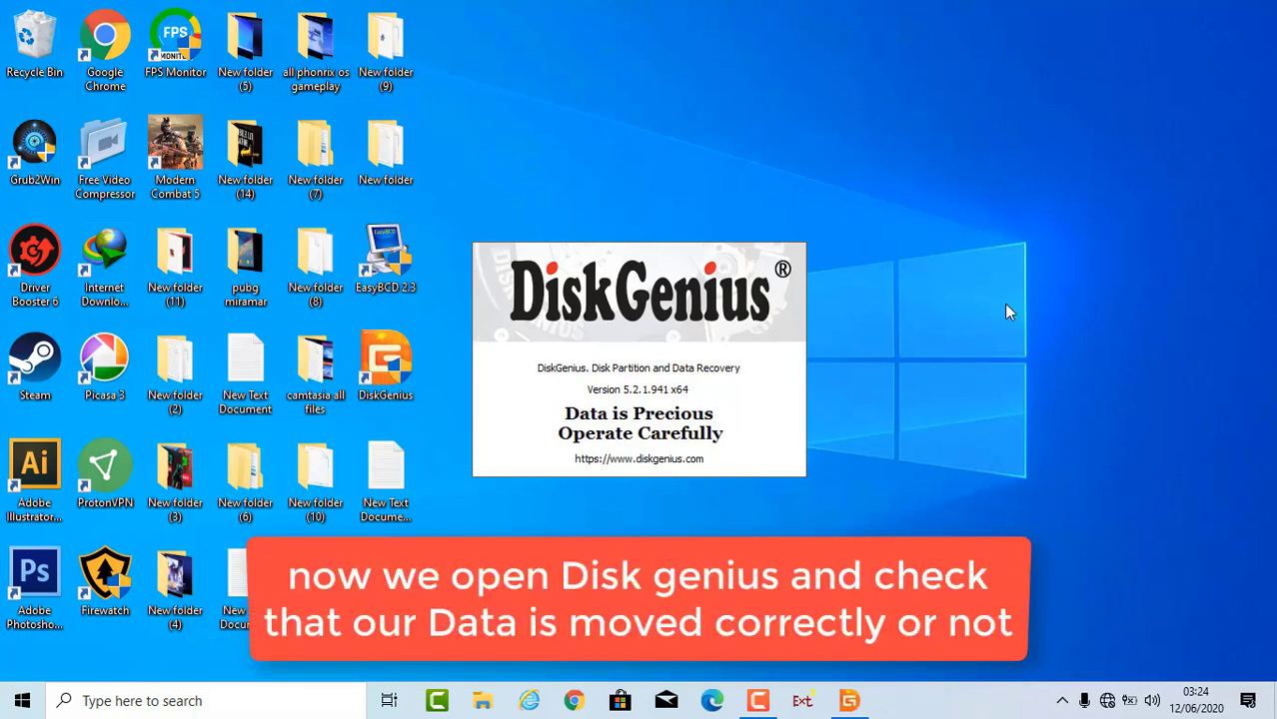
{"action": "right_click", "coordinate": [952, 246]}
{"action": "left_click", "coordinate": [1000, 300]}
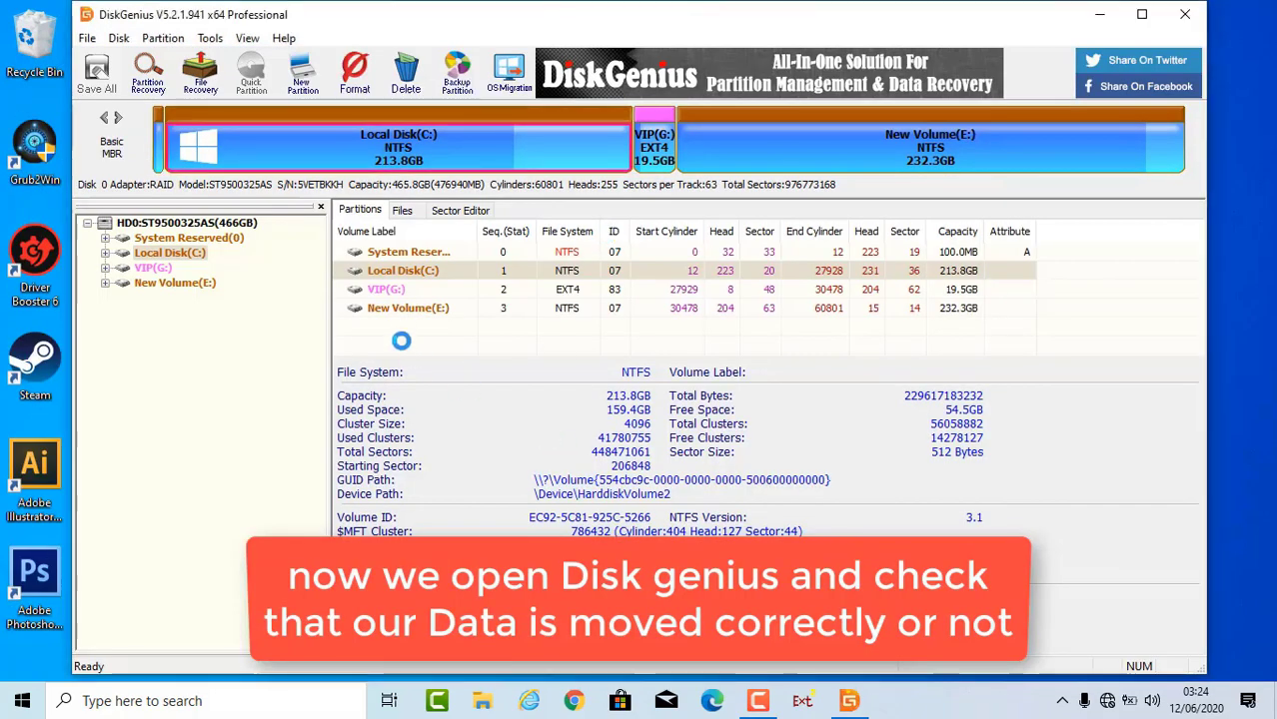
{"action": "double_click", "coordinate": [398, 291]}
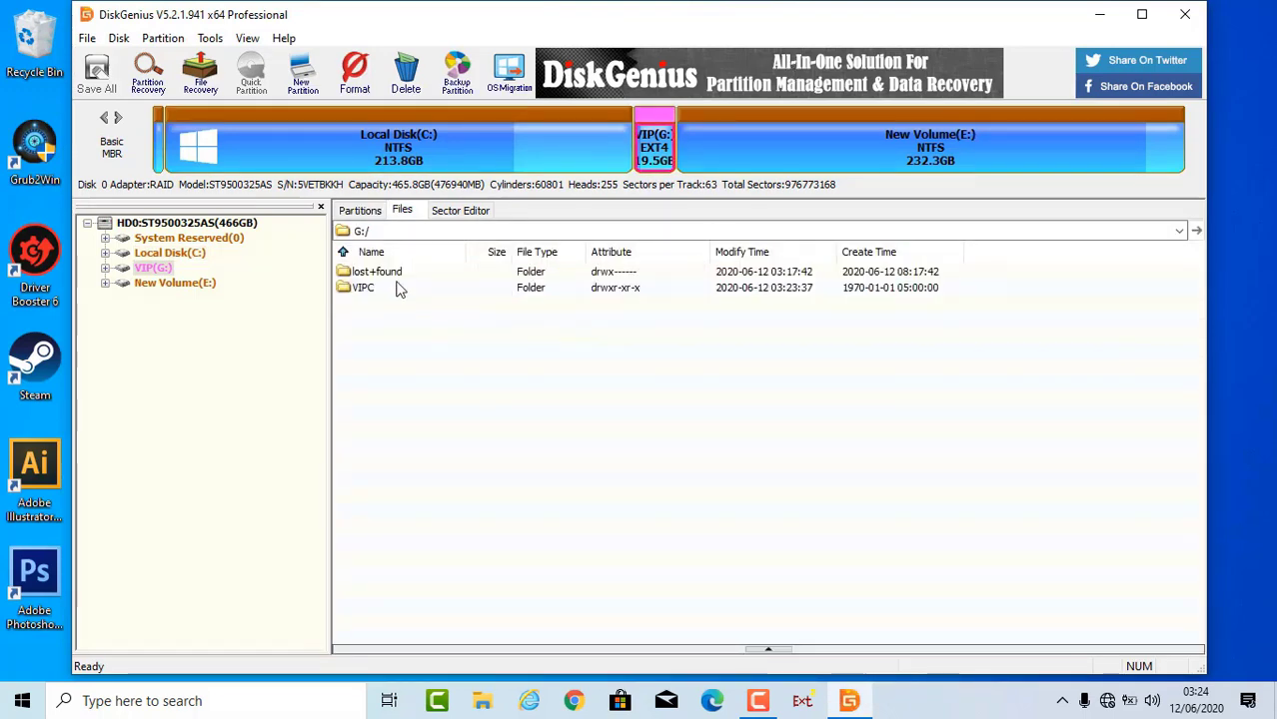
{"action": "double_click", "coordinate": [399, 289]}
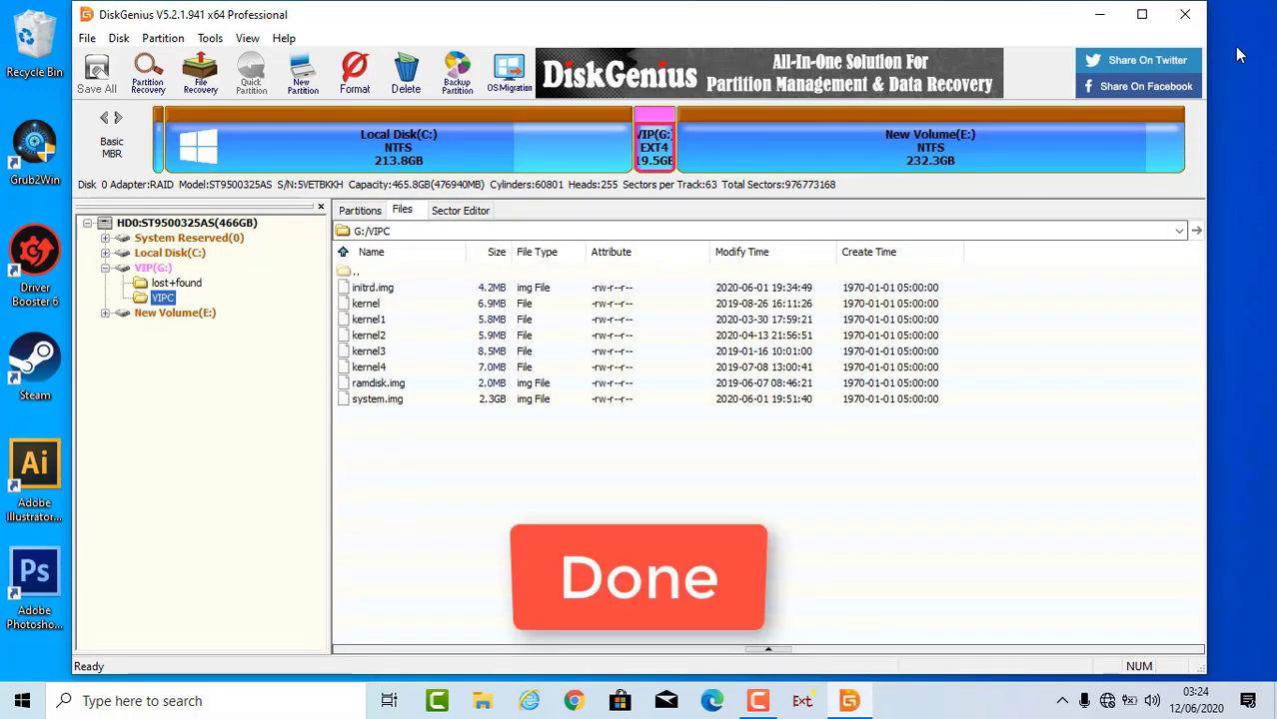
Close DiskGenius and refresh the desktop
{"action": "left_click", "coordinate": [1185, 14]}
{"action": "right_click", "coordinate": [814, 225]}
{"action": "left_click", "coordinate": [866, 279]}
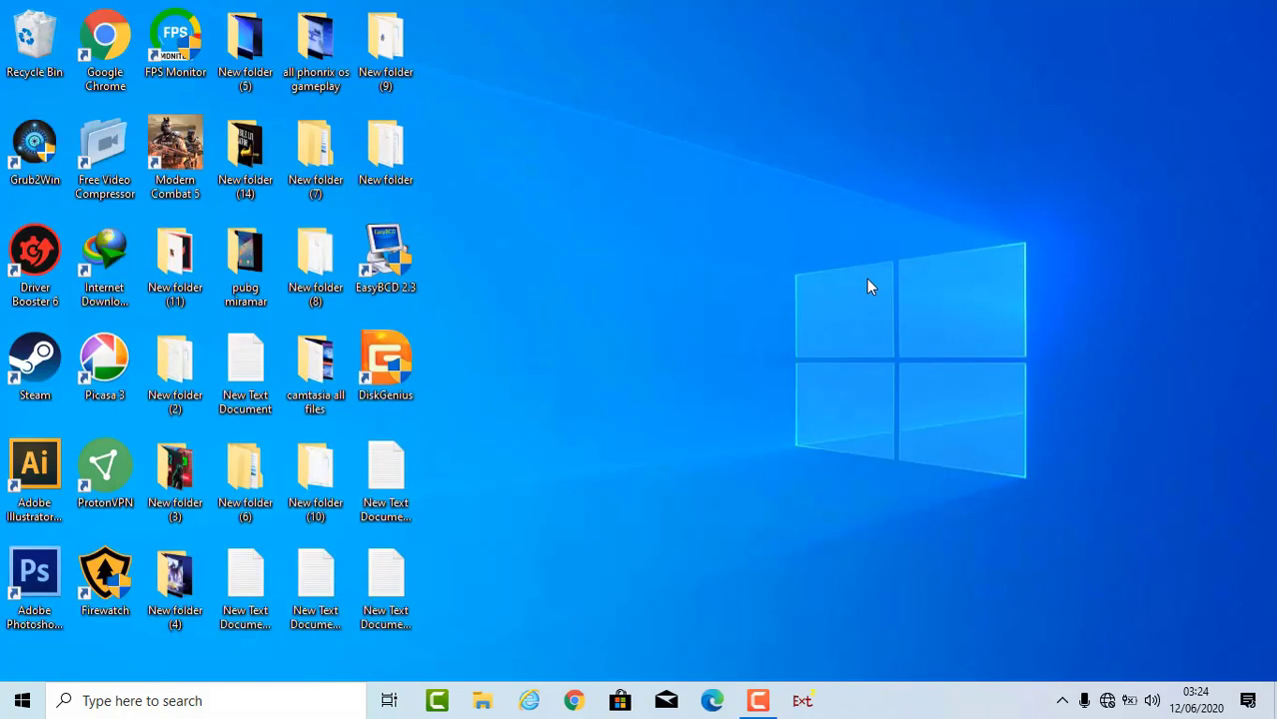
{"action": "right_click", "coordinate": [868, 281]}
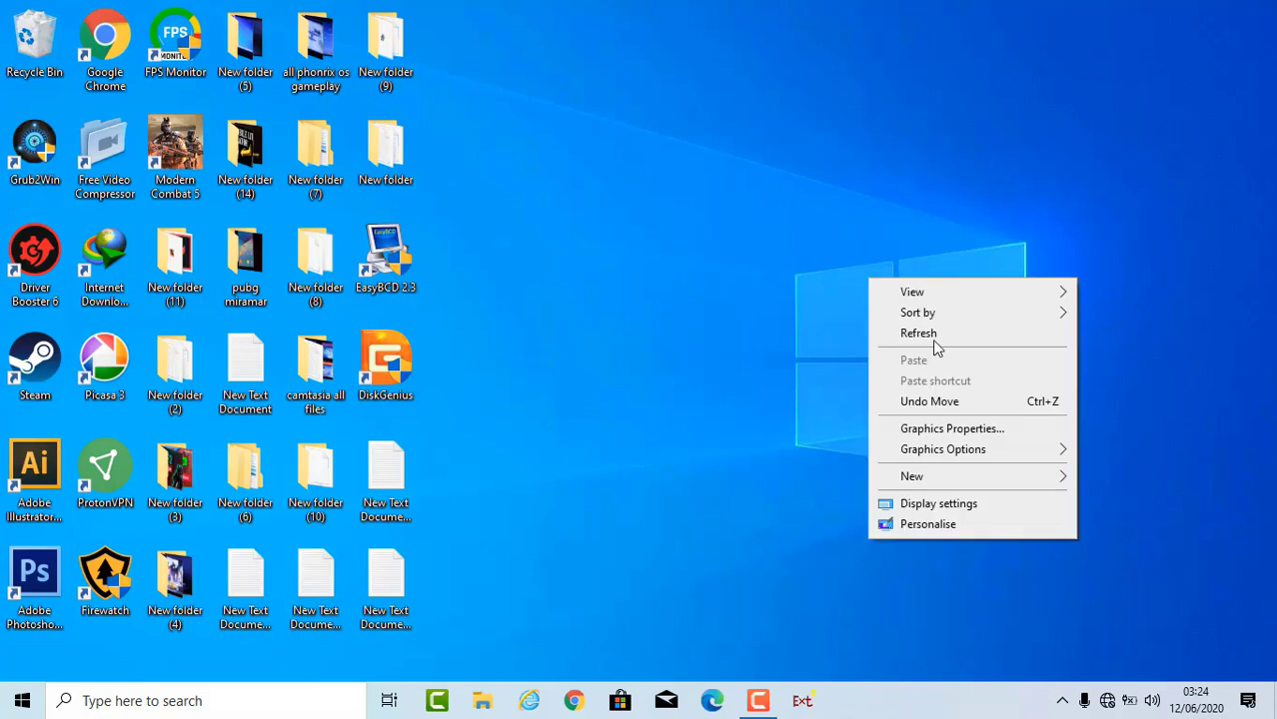
{"action": "left_click", "coordinate": [936, 337]}
Create an empty text document named vip in the VIPC folder on the VIP (G:) drive using File Explorer
{"action": "left_click", "coordinate": [483, 703]}
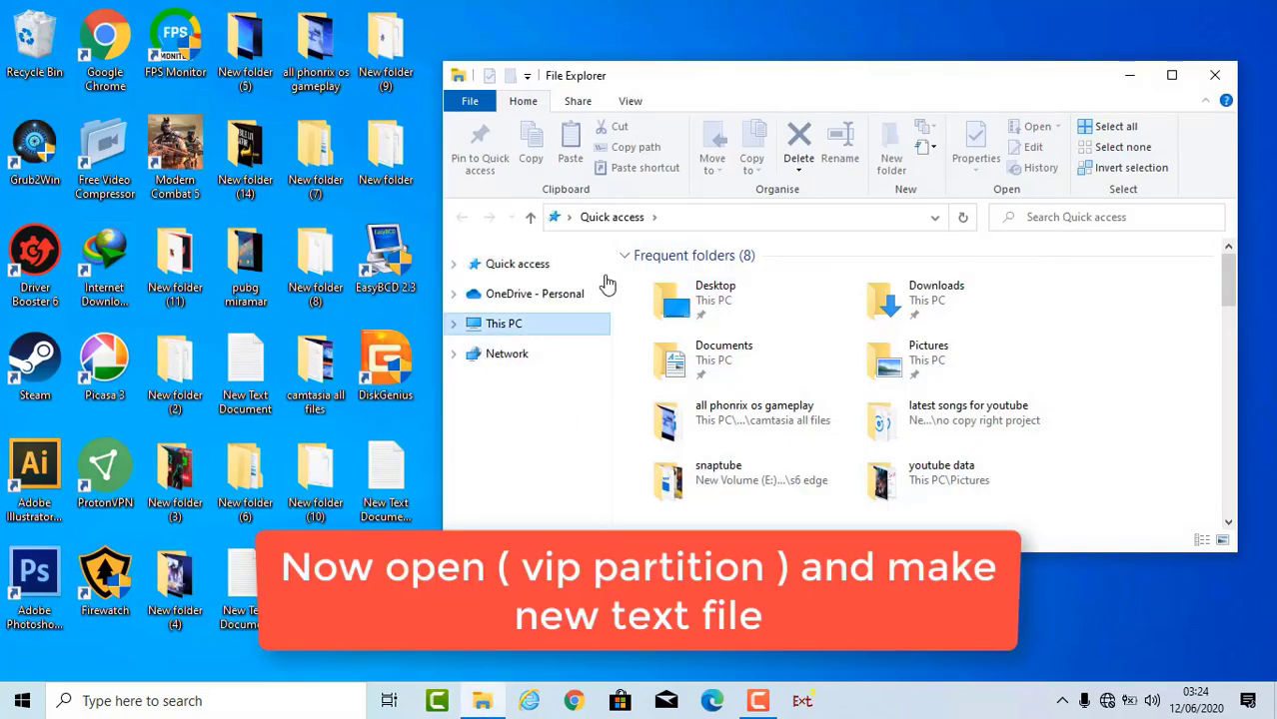
{"action": "left_click", "coordinate": [1171, 74]}
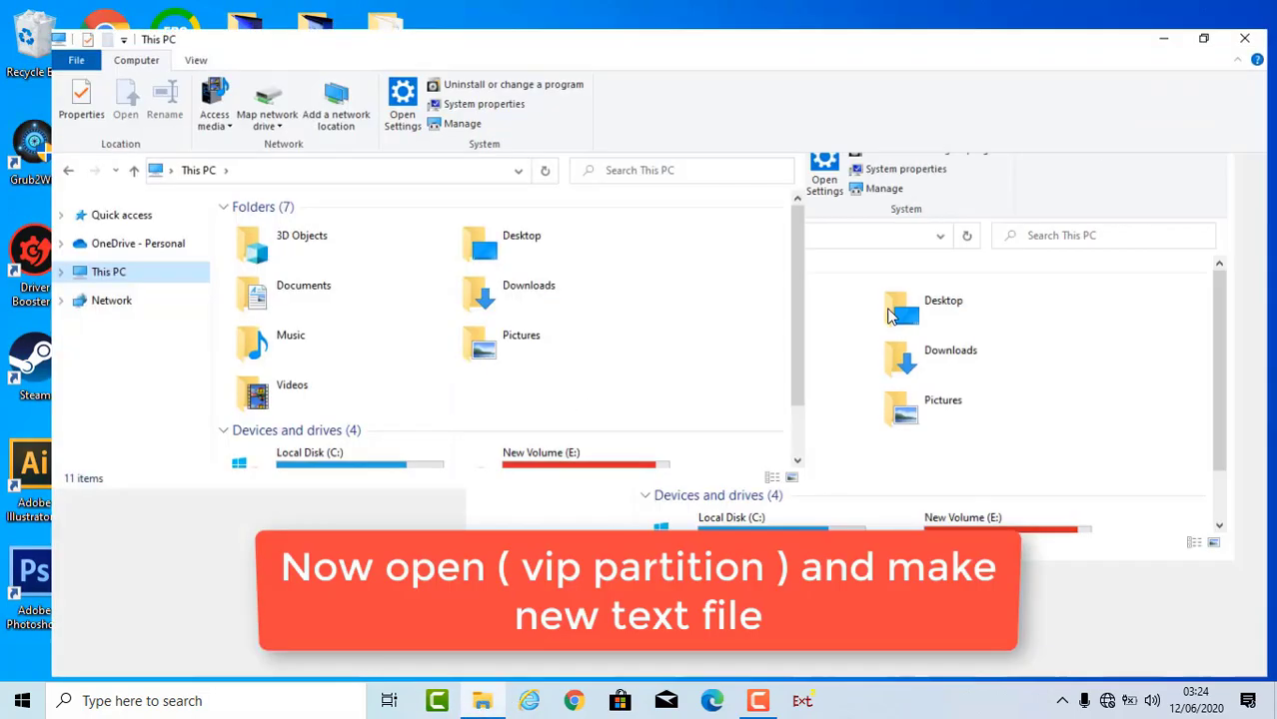
{"action": "double_click", "coordinate": [936, 362]}
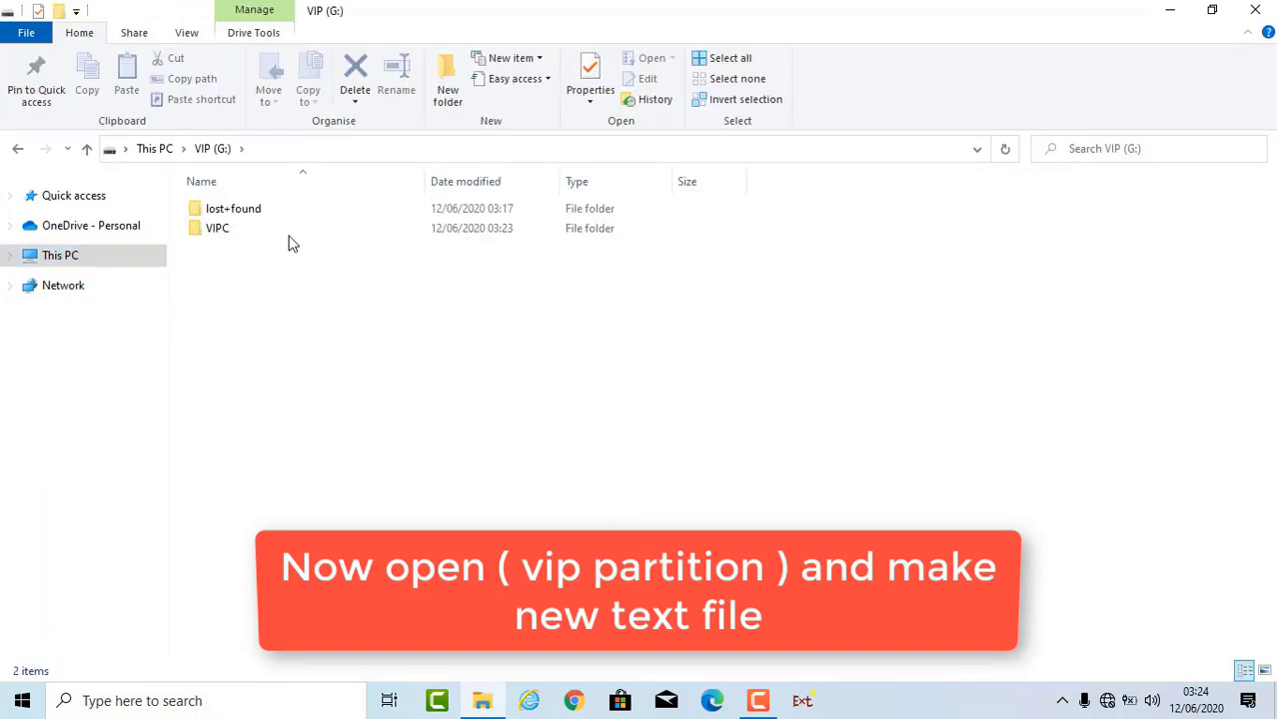
{"action": "double_click", "coordinate": [290, 228]}
{"action": "right_click", "coordinate": [385, 270]}
{"action": "mouse_move", "coordinate": [440, 491]}
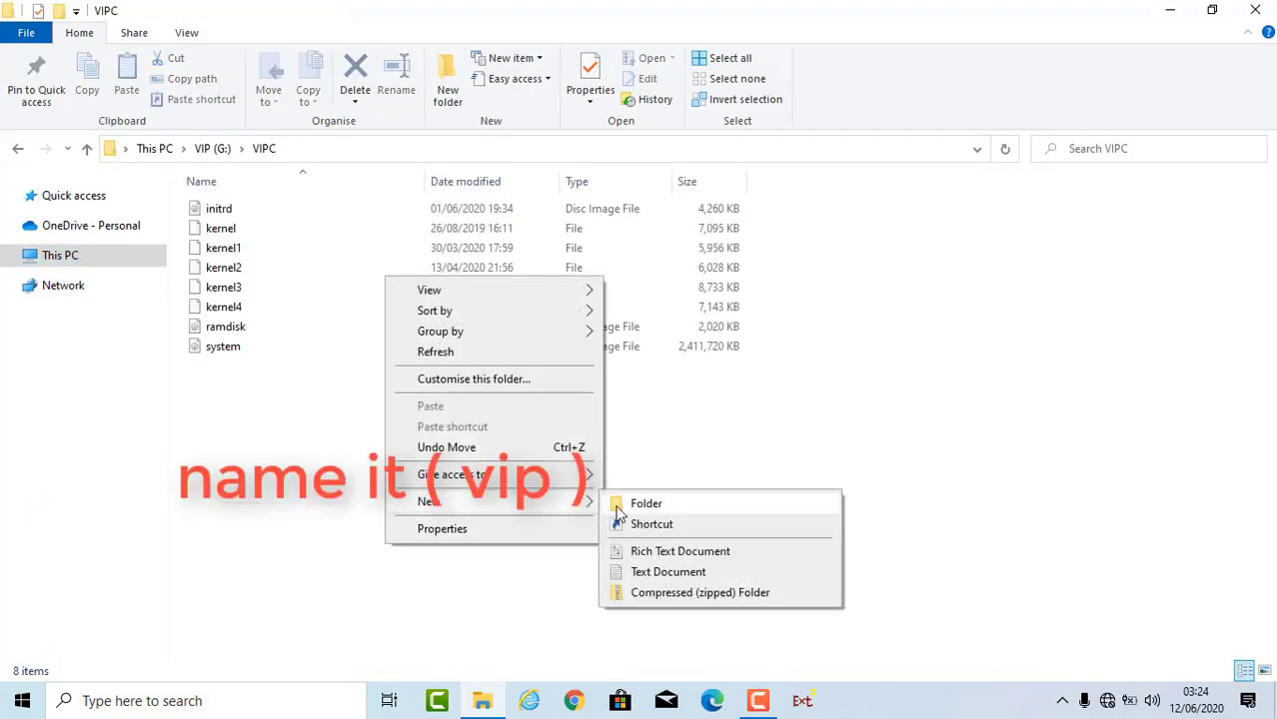
{"action": "left_click", "coordinate": [649, 570]}
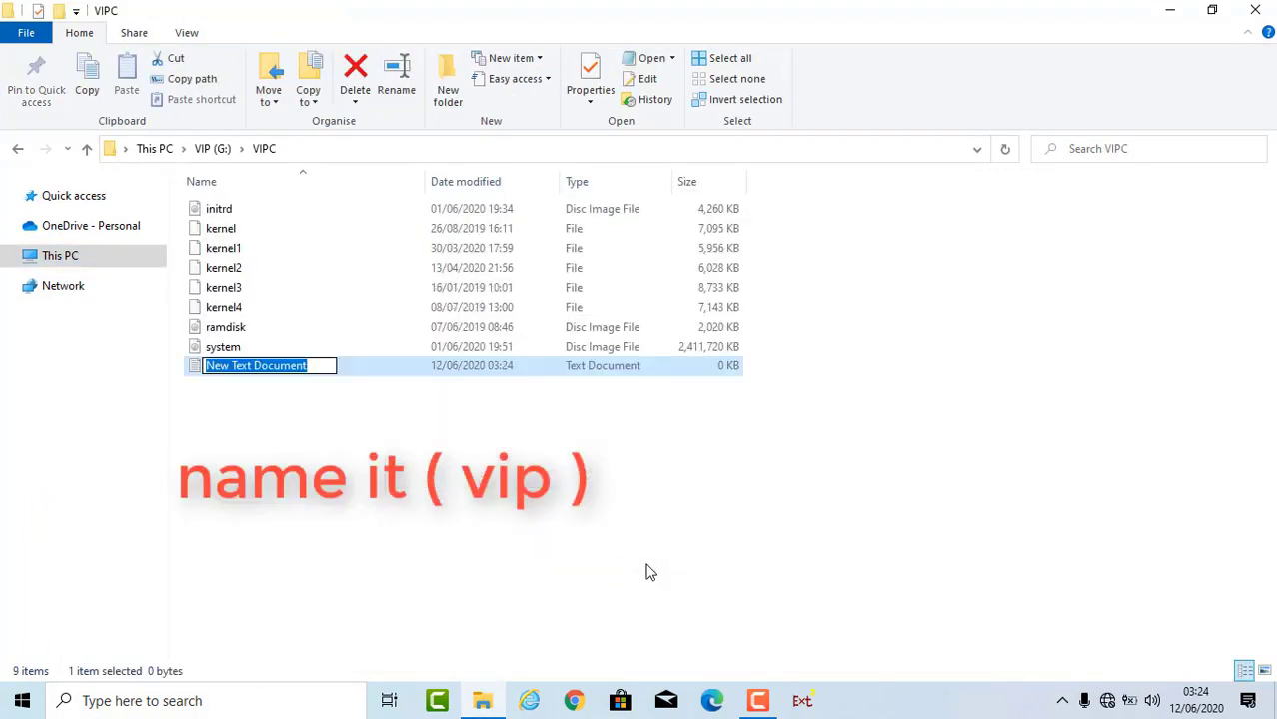
{"action": "key", "text": "BackSpace"}
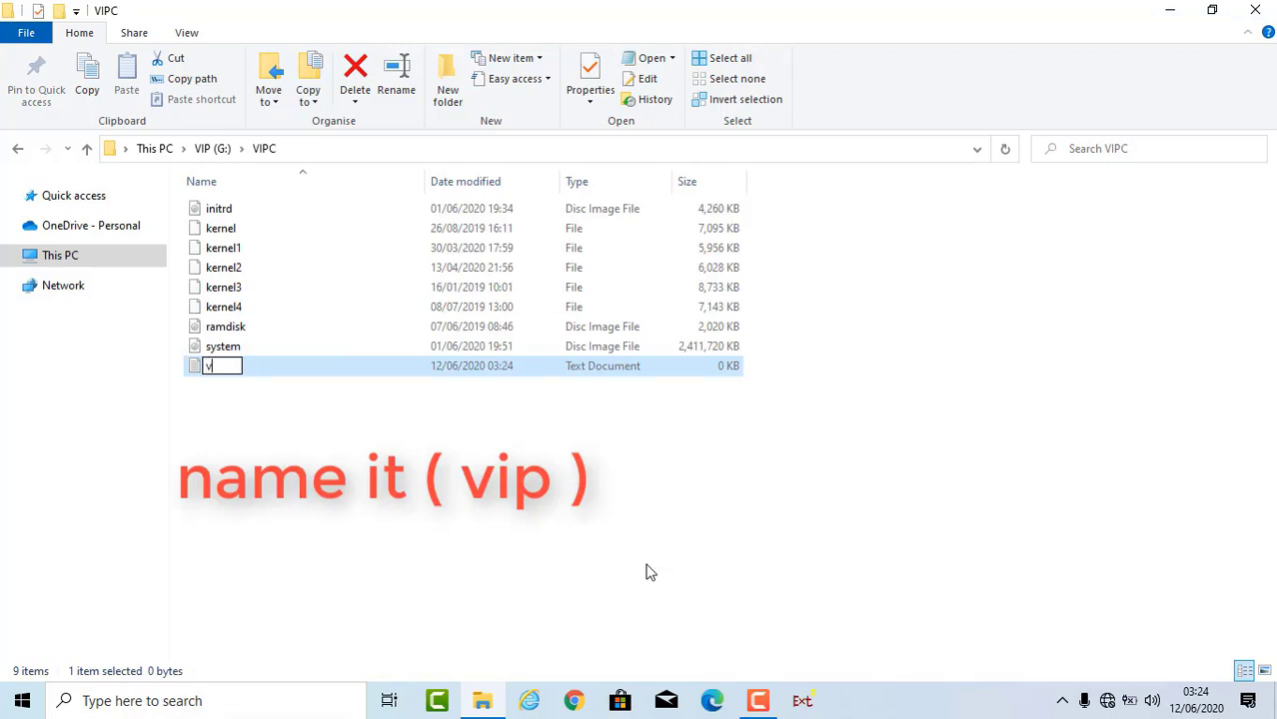
{"action": "key", "text": "Return"}
{"action": "left_click", "coordinate": [640, 582]}
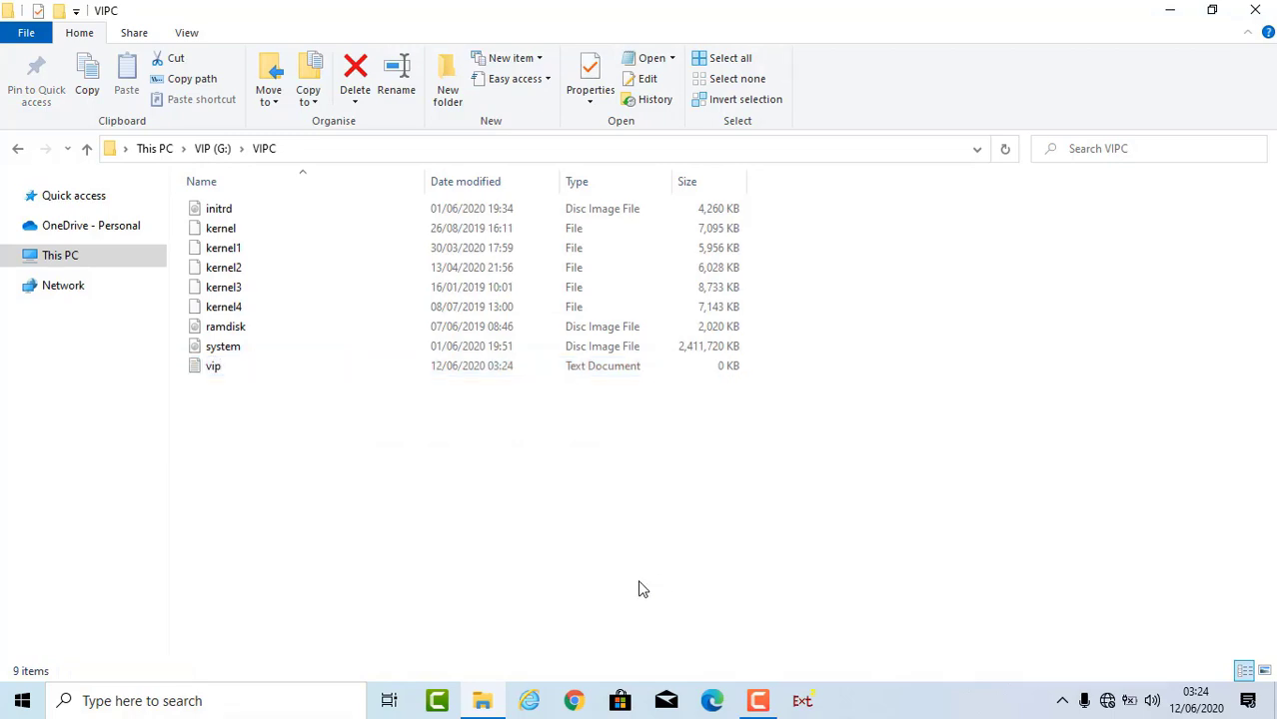
Close the VIPC folder window and refresh the desktop
{"action": "left_click", "coordinate": [1255, 10]}
{"action": "right_click", "coordinate": [765, 205]}
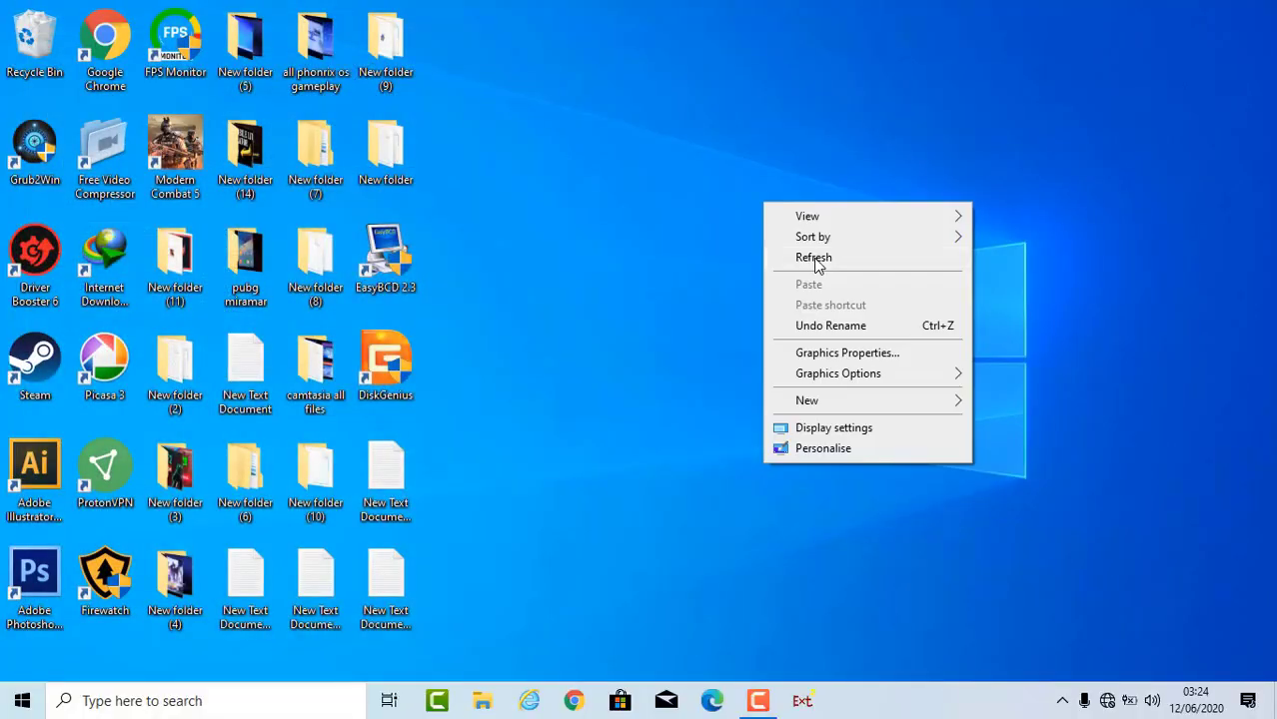
{"action": "left_click", "coordinate": [817, 256]}
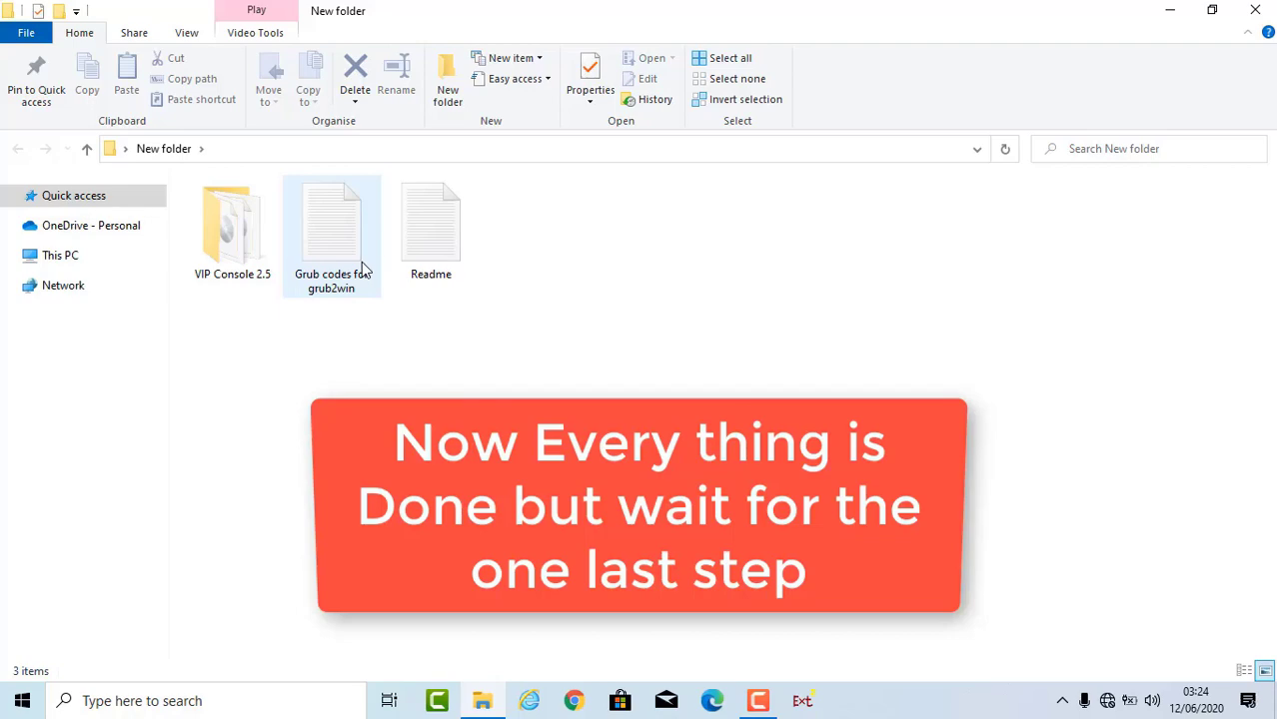
Close the New folder window containing the VIP Console 2.5 files and launch Grub2Win from the desktop
{"action": "left_click", "coordinate": [262, 271]}
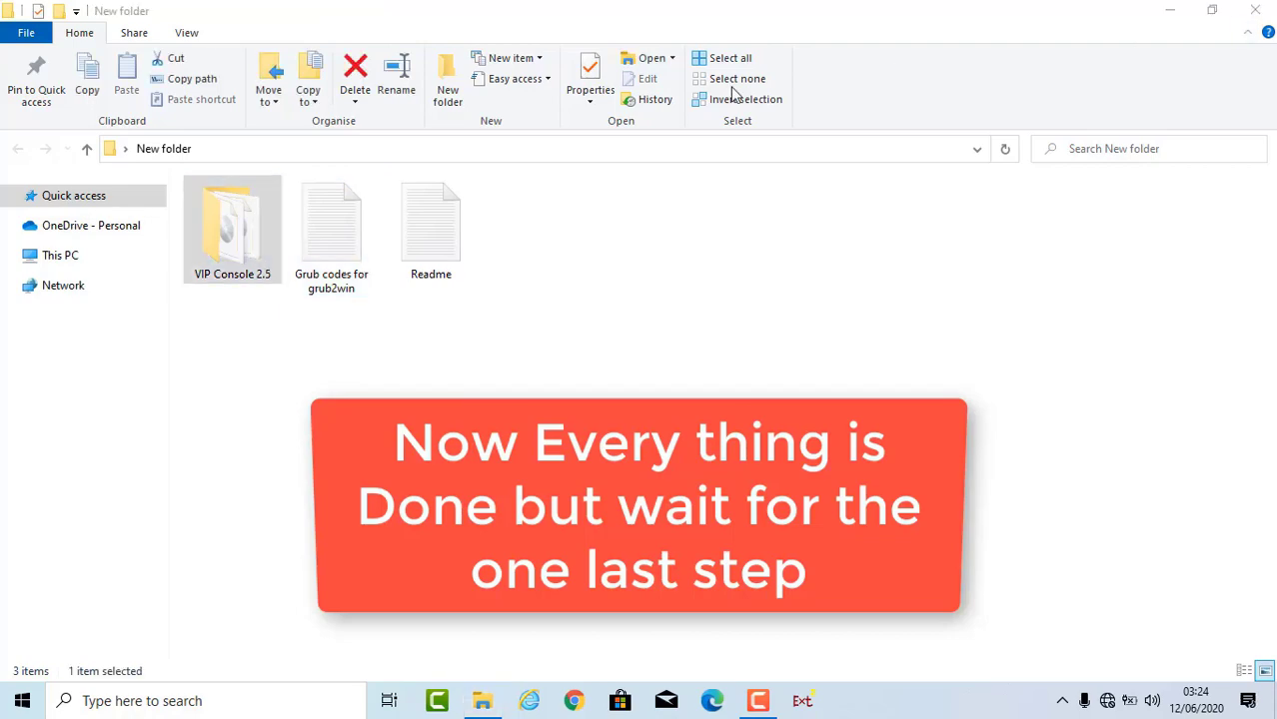
{"action": "left_click", "coordinate": [1255, 10]}
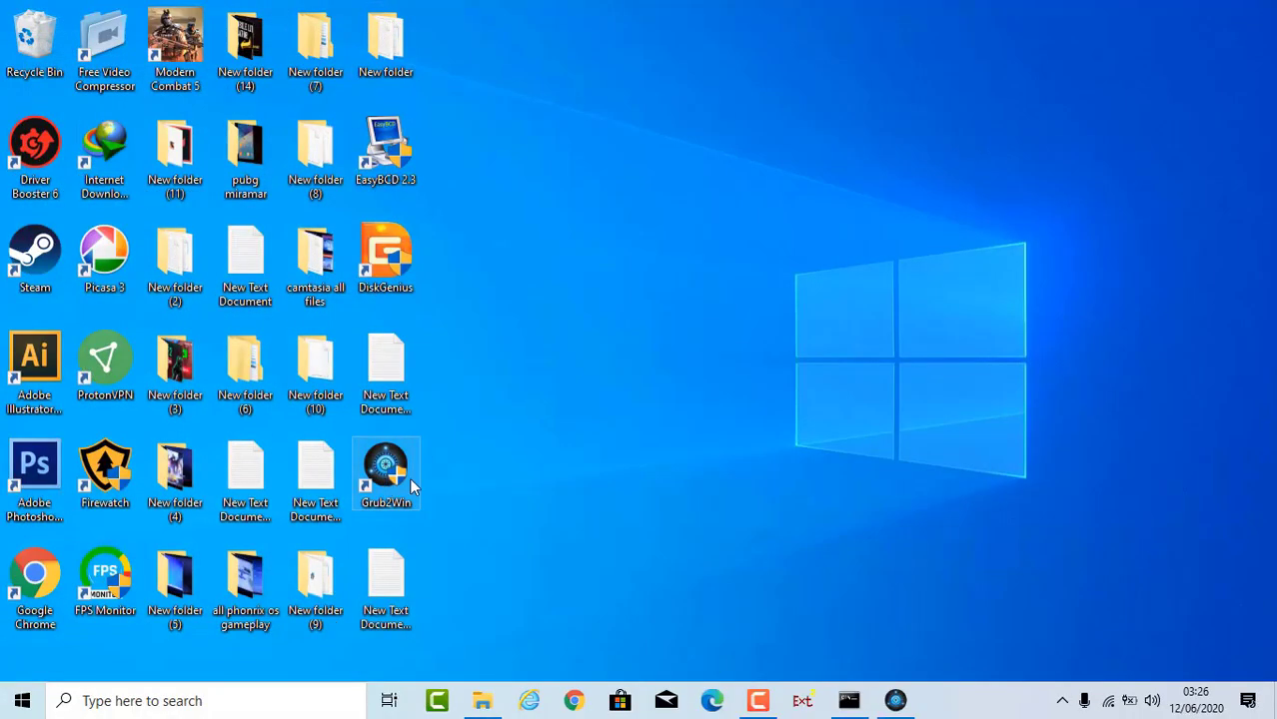
{"action": "left_click", "coordinate": [408, 479]}
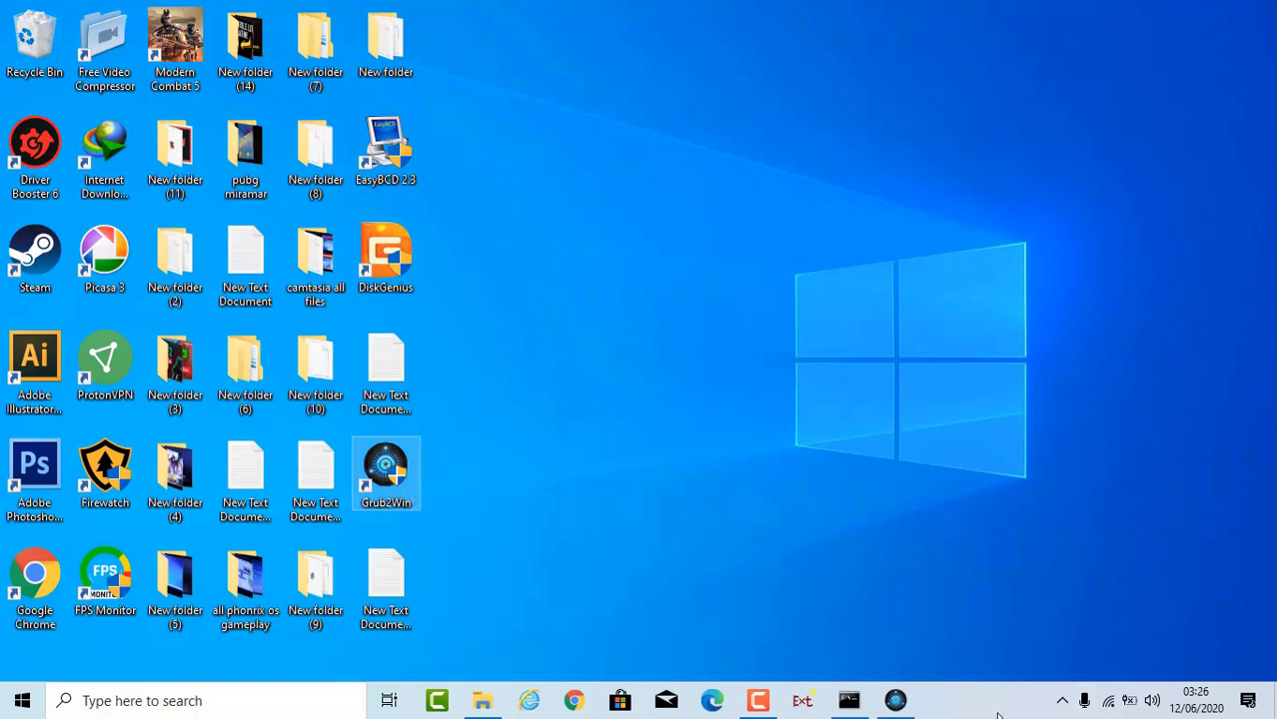
Turn off real-time protection, cloud-delivered protection and automatic sample submission in Windows Security, and close its window
{"action": "left_click", "coordinate": [1062, 702]}
{"action": "left_click", "coordinate": [1061, 702]}
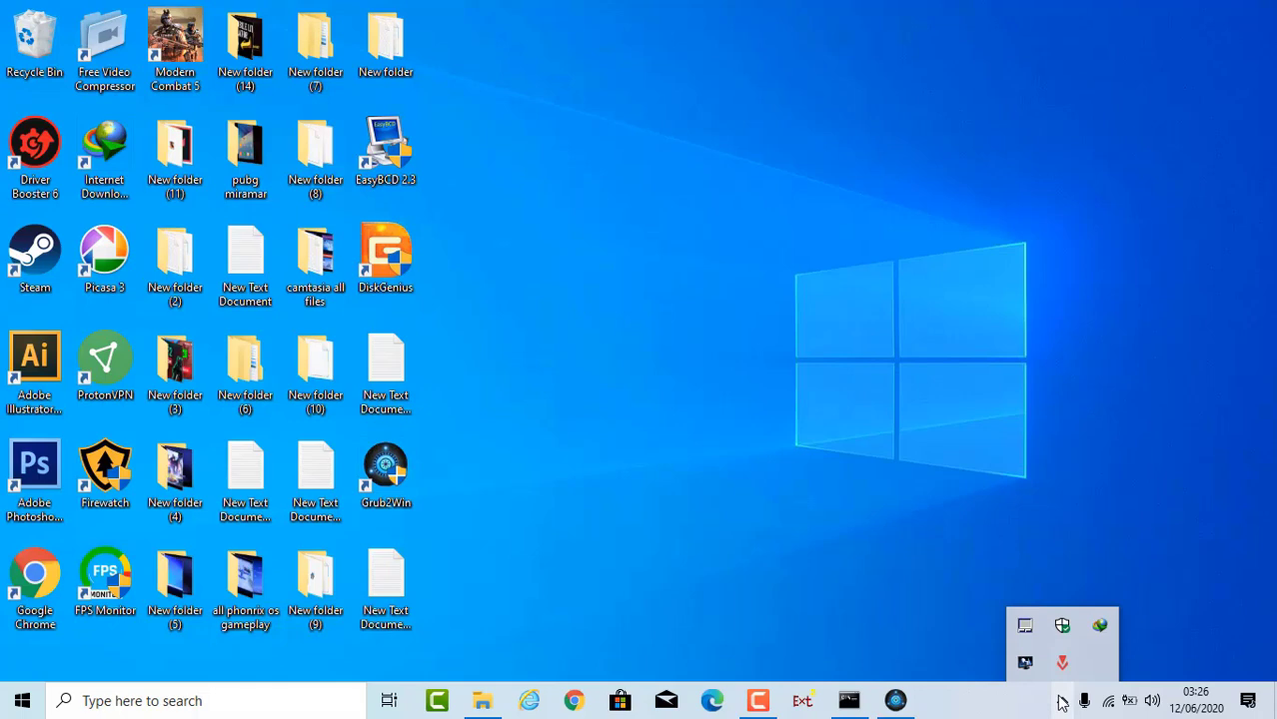
{"action": "left_click", "coordinate": [1062, 625]}
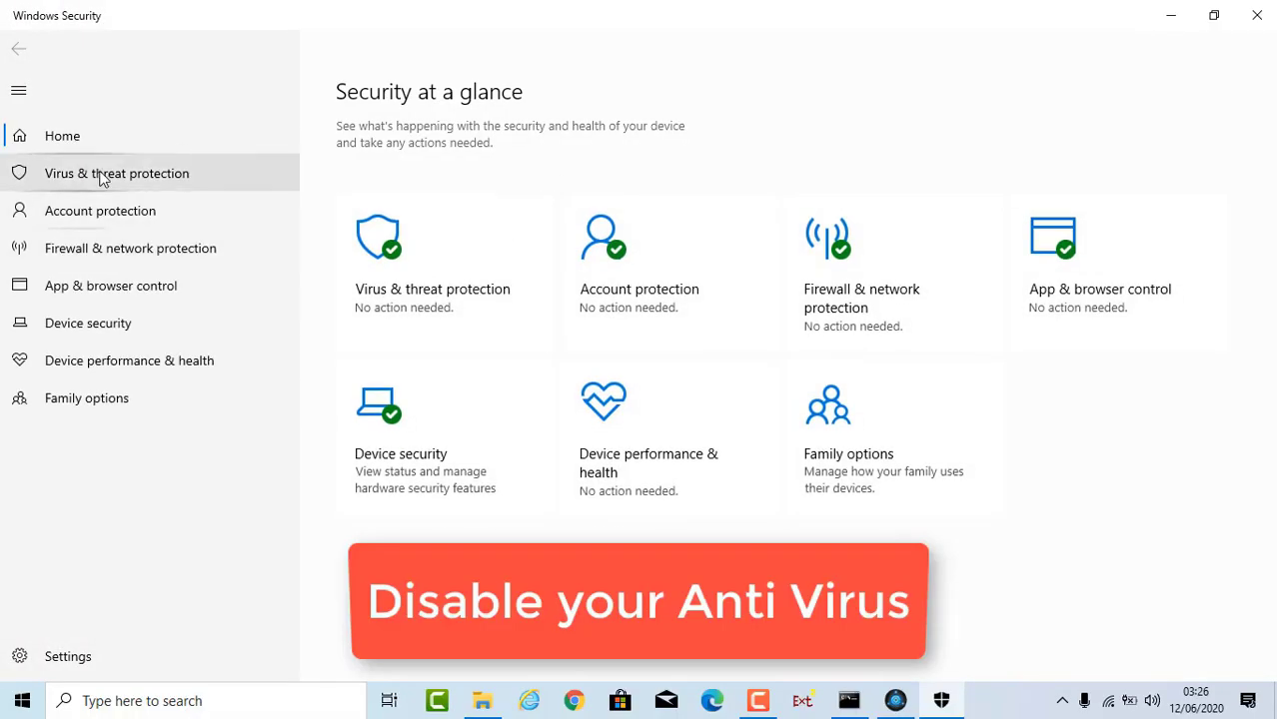
{"action": "left_click", "coordinate": [400, 293]}
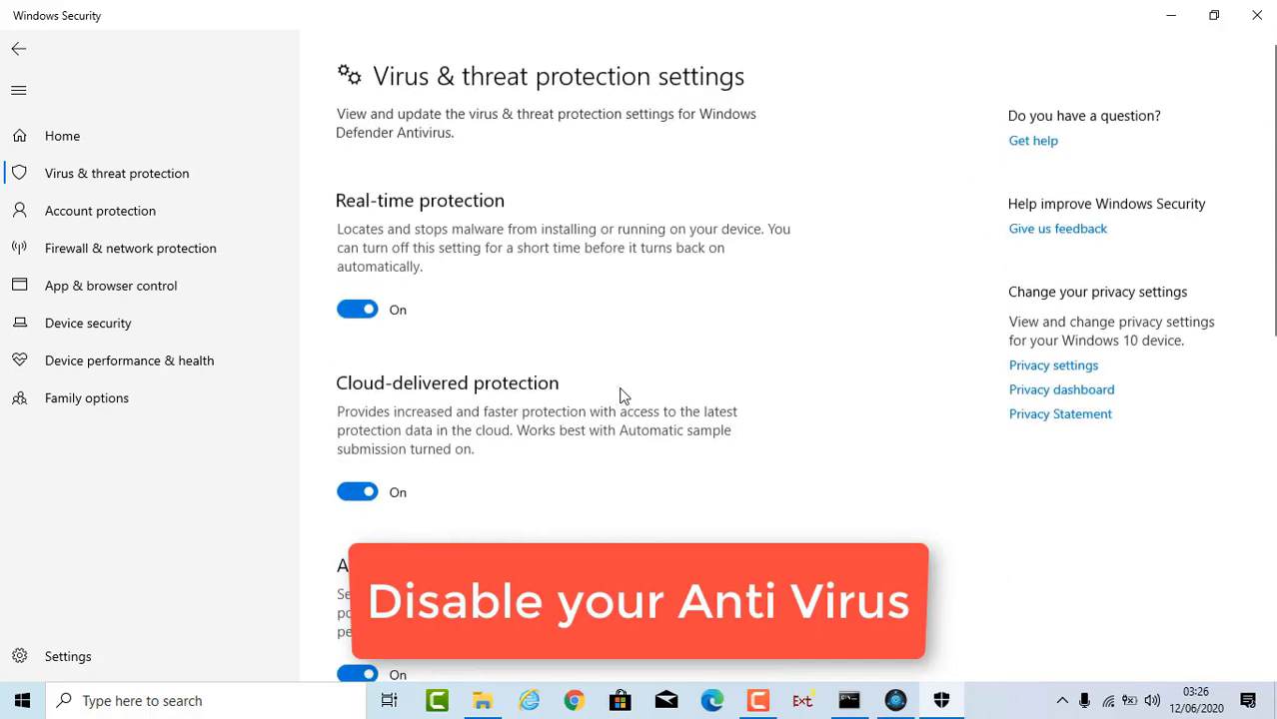
{"action": "left_click", "coordinate": [358, 302]}
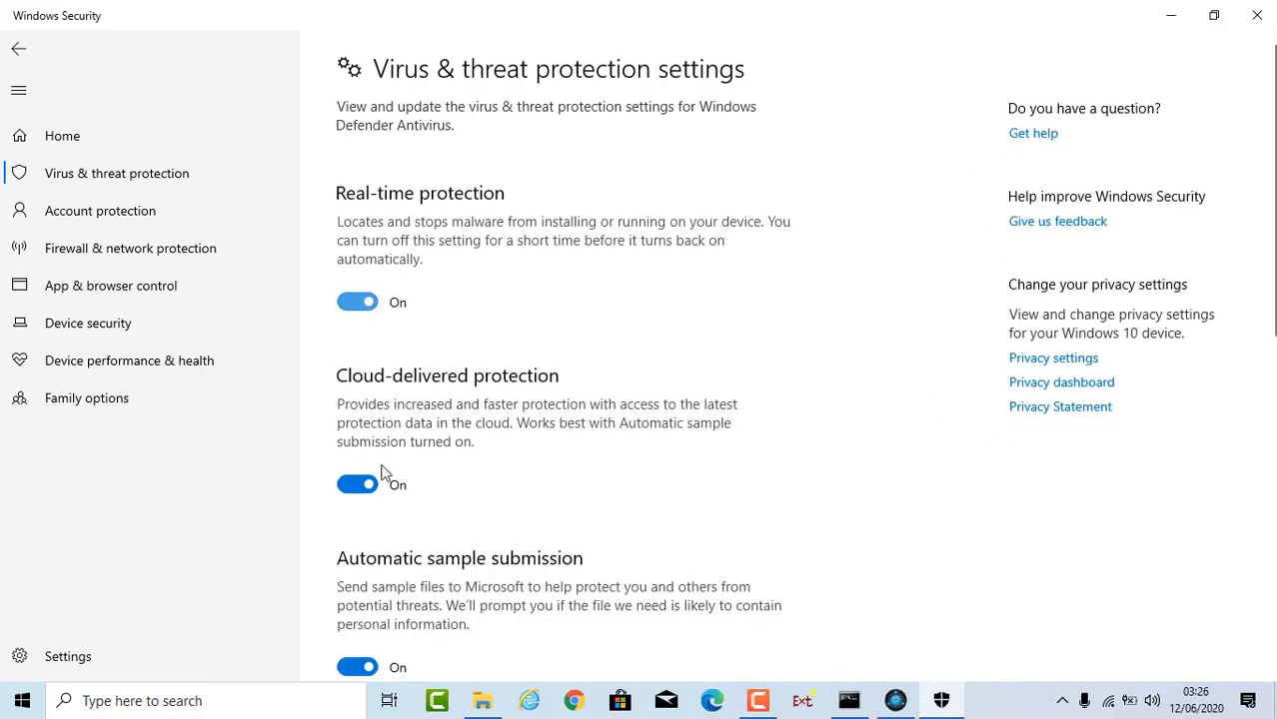
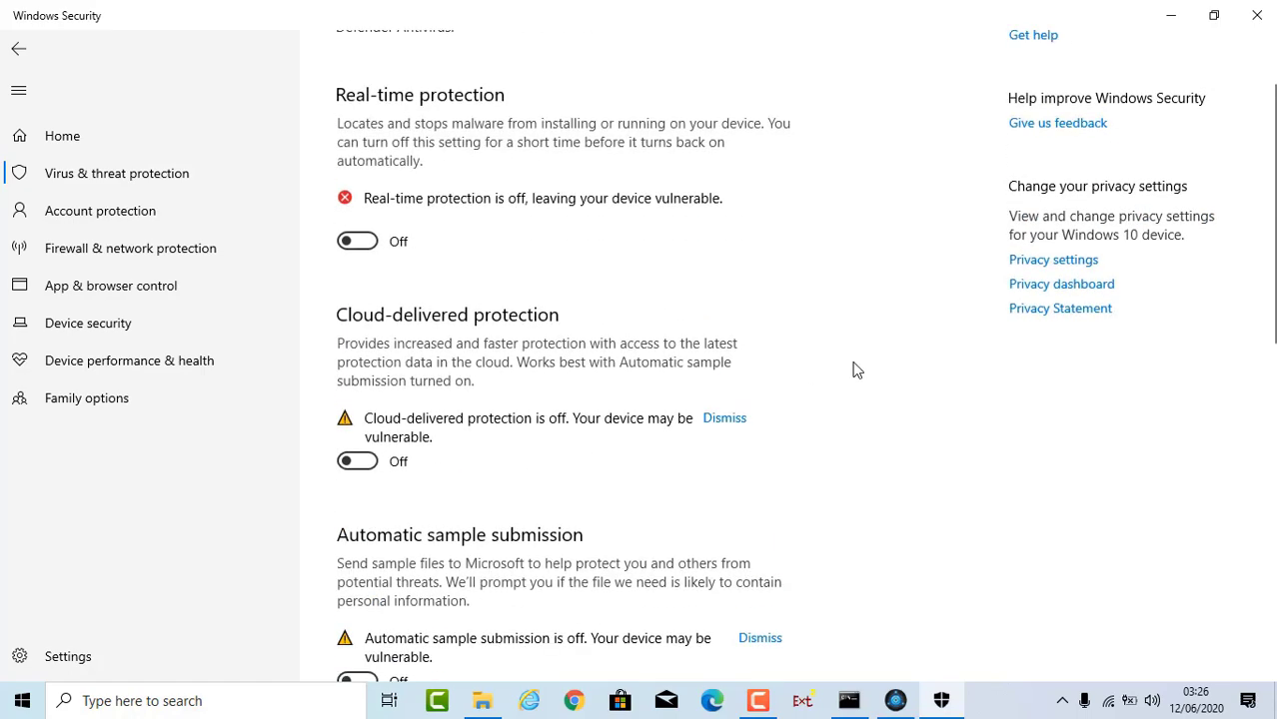
{"action": "scroll", "coordinate": [852, 368], "scroll_direction": "down", "scroll_amount": 9}
{"action": "left_click", "coordinate": [1260, 12]}
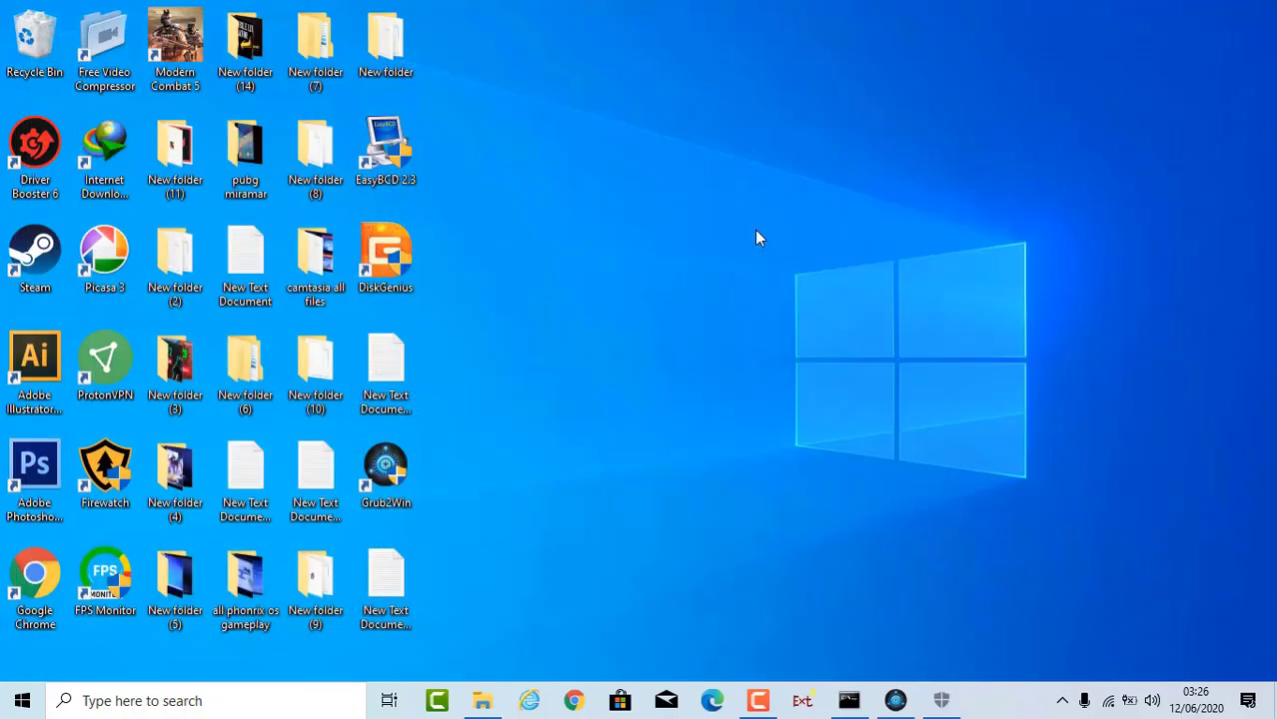
Refresh the desktop and close the Grub2Win setup program so that Grub2Win opens
{"action": "right_click", "coordinate": [763, 231]}
{"action": "left_click", "coordinate": [814, 284]}
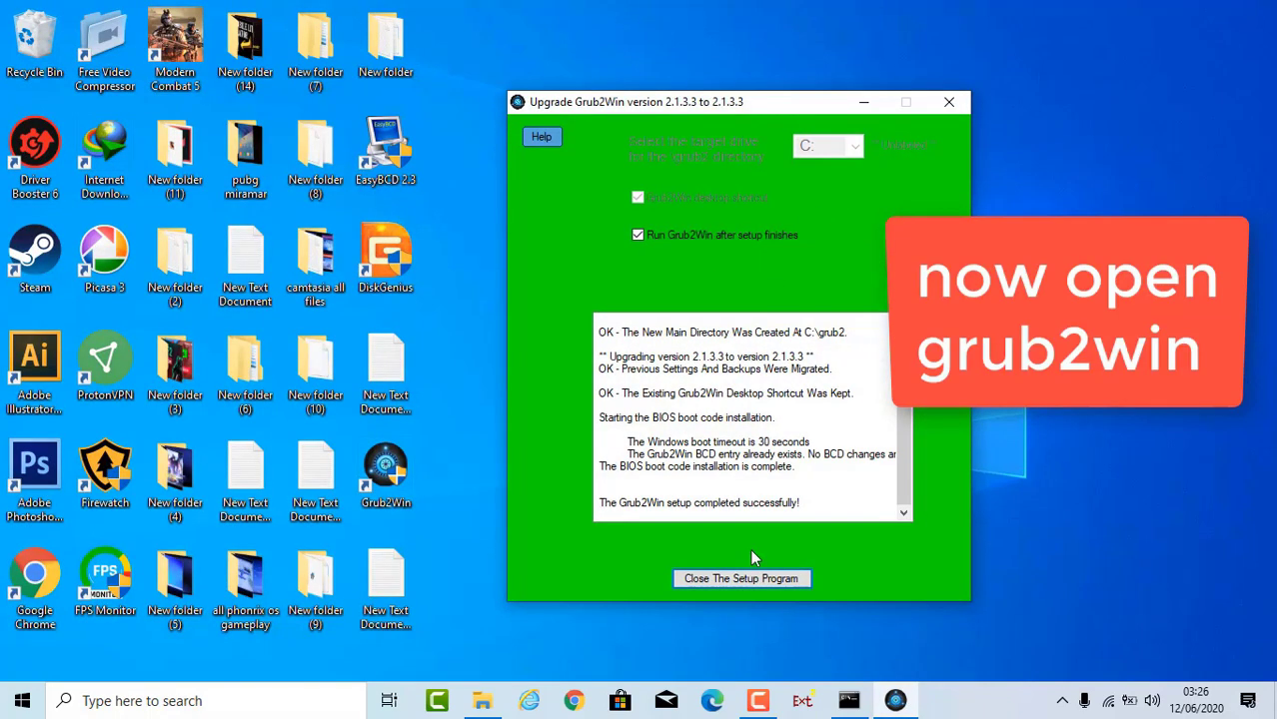
{"action": "left_click", "coordinate": [757, 589]}
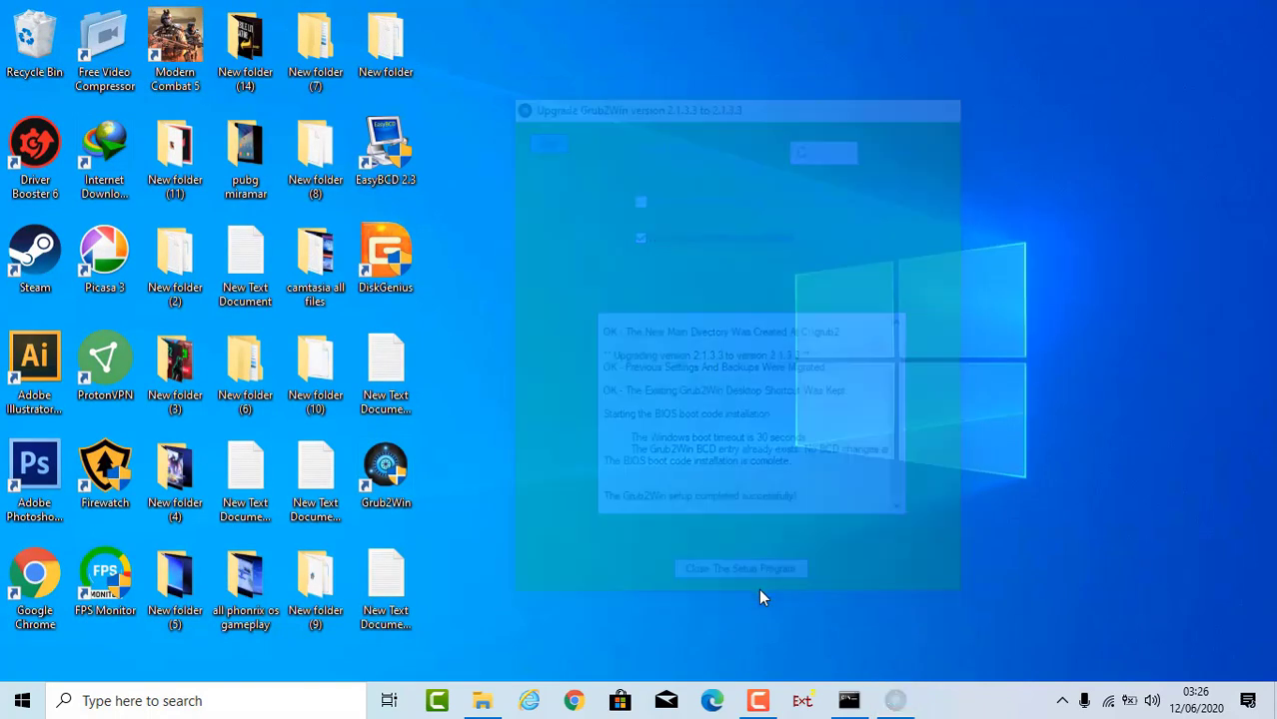
{"action": "left_click", "coordinate": [711, 410]}
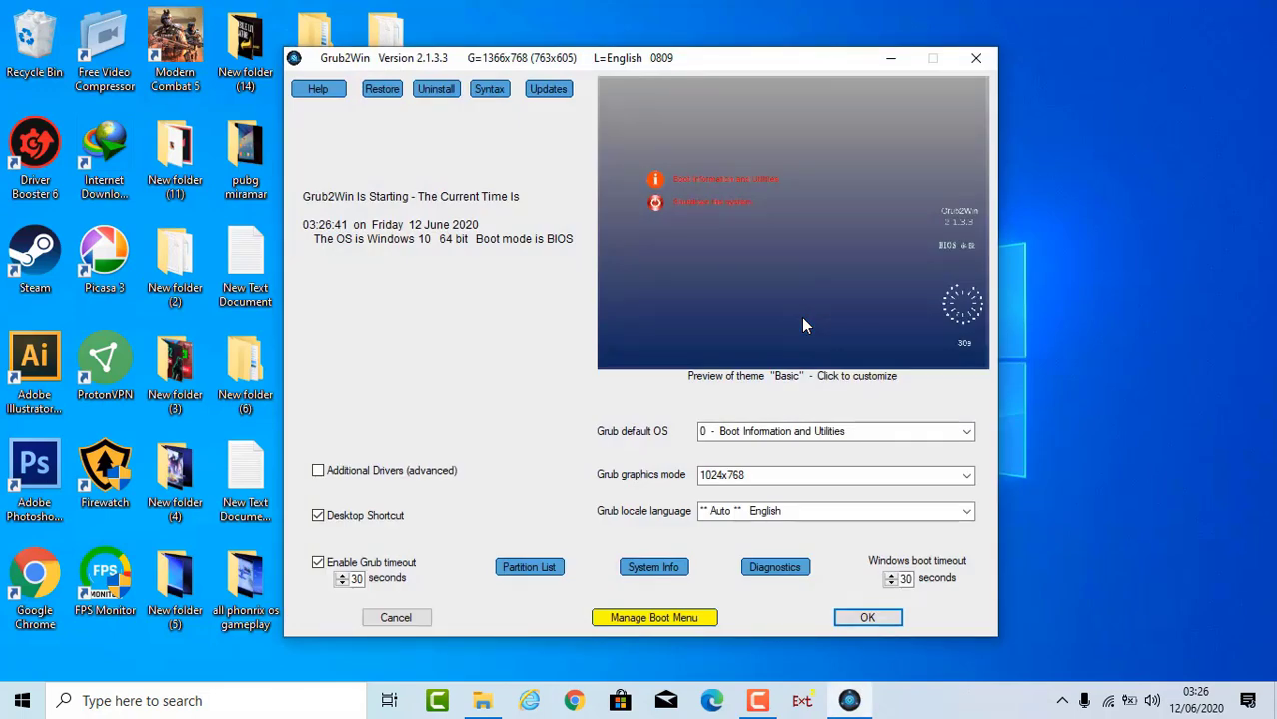
Add a new entry of type submenu to the Grub2Win boot menu
{"action": "left_click", "coordinate": [680, 619]}
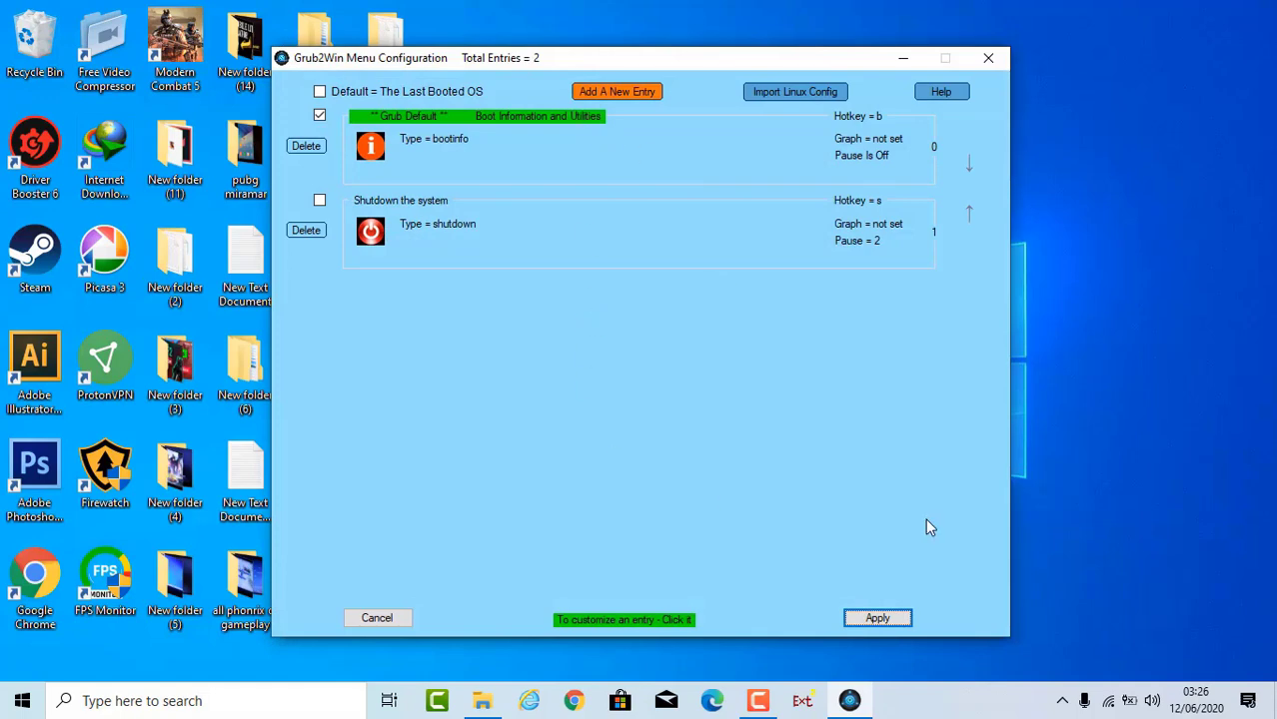
{"action": "left_click", "coordinate": [620, 93]}
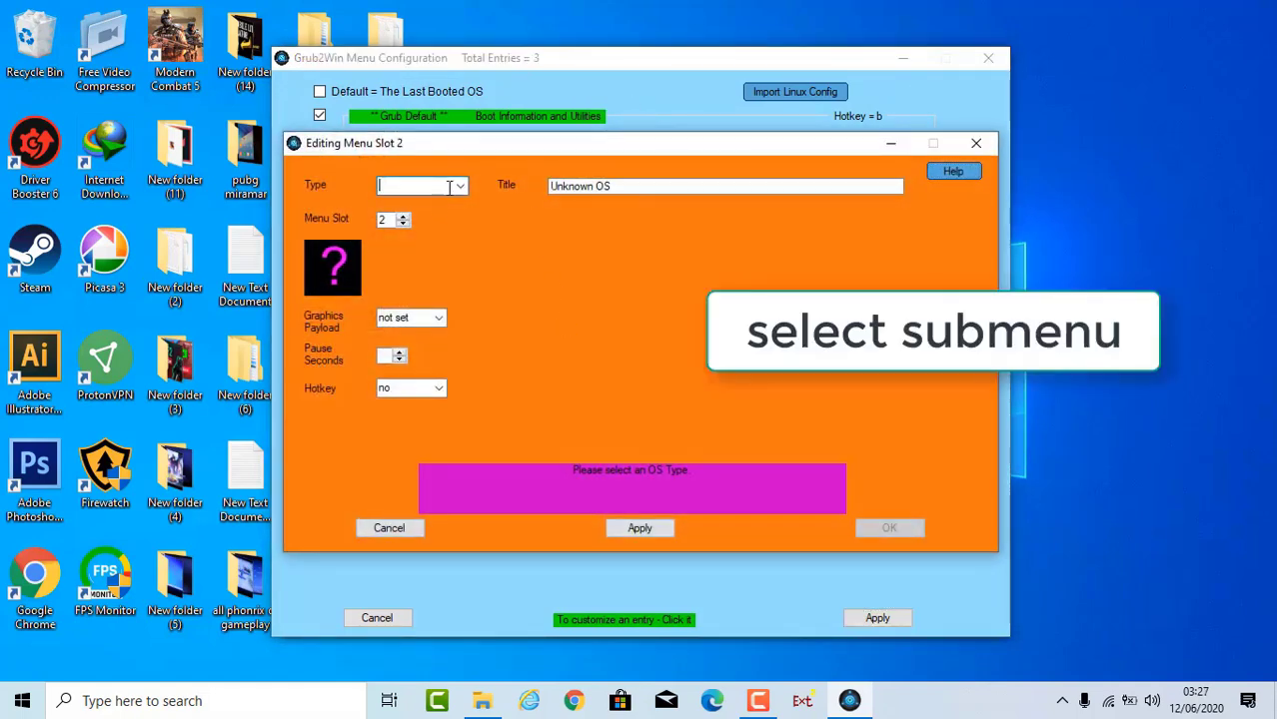
{"action": "left_click", "coordinate": [460, 188]}
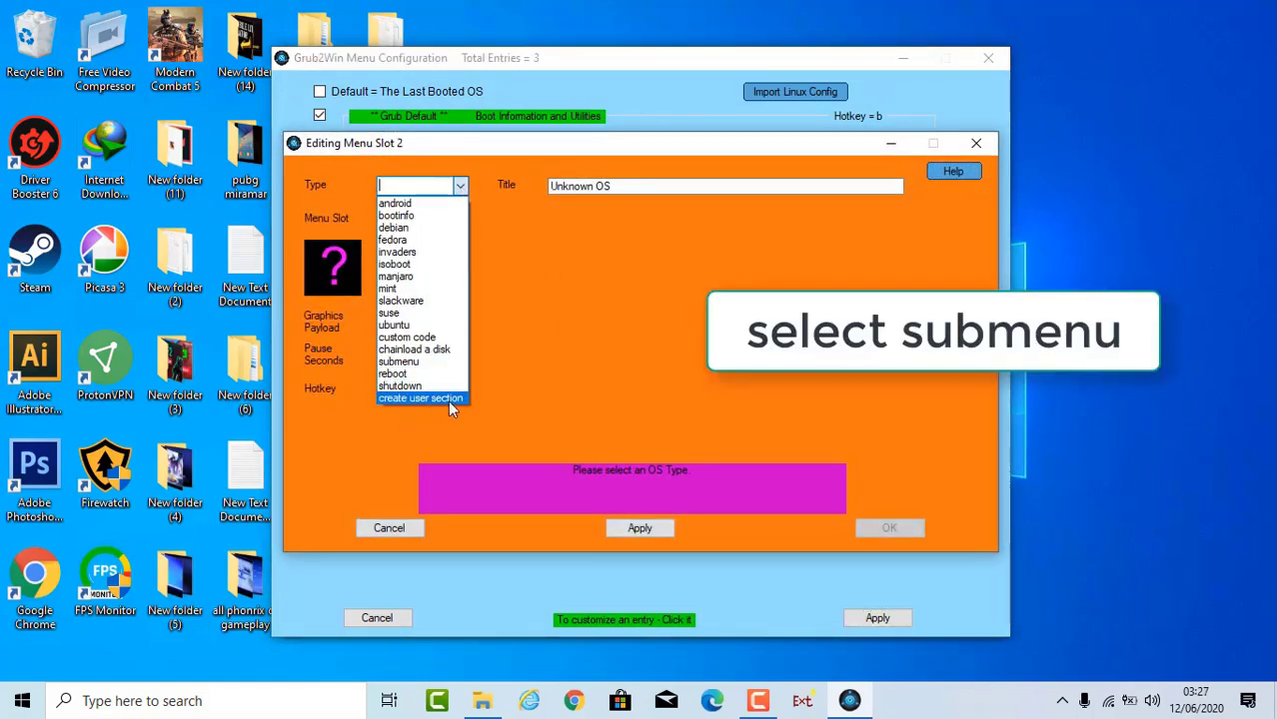
{"action": "key", "text": "Up"}
{"action": "key", "text": "Up"}
{"action": "key", "text": "Up"}
{"action": "key", "text": "Return"}
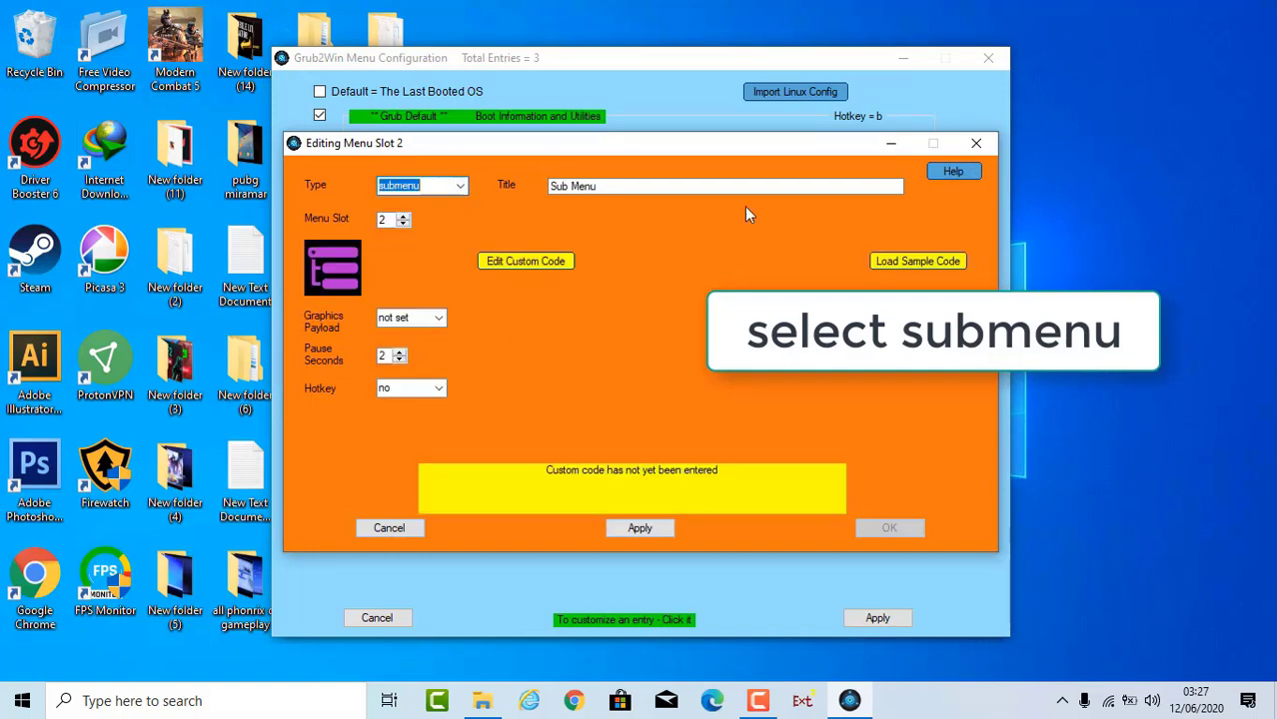
Replace the new entry's title with VIP CONSOLE 2.5
{"action": "left_click", "coordinate": [782, 185]}
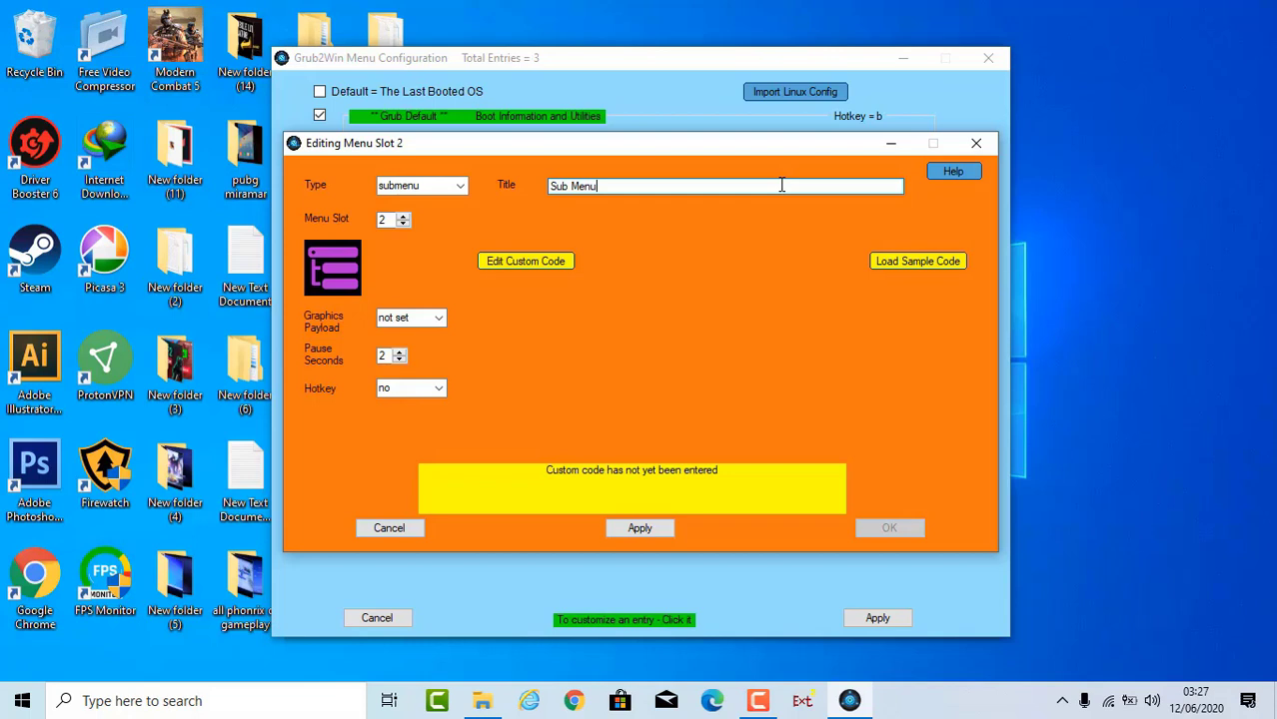
{"action": "key", "text": "BackSpace"}
{"action": "key", "text": "BackSpace"}
{"action": "key", "text": "BackSpace"}
{"action": "key", "text": "BackSpace"}
{"action": "key", "text": "BackSpace"}
{"action": "key", "text": "BackSpace"}
{"action": "type", "text": "VIP CONSOLE 2.5"}
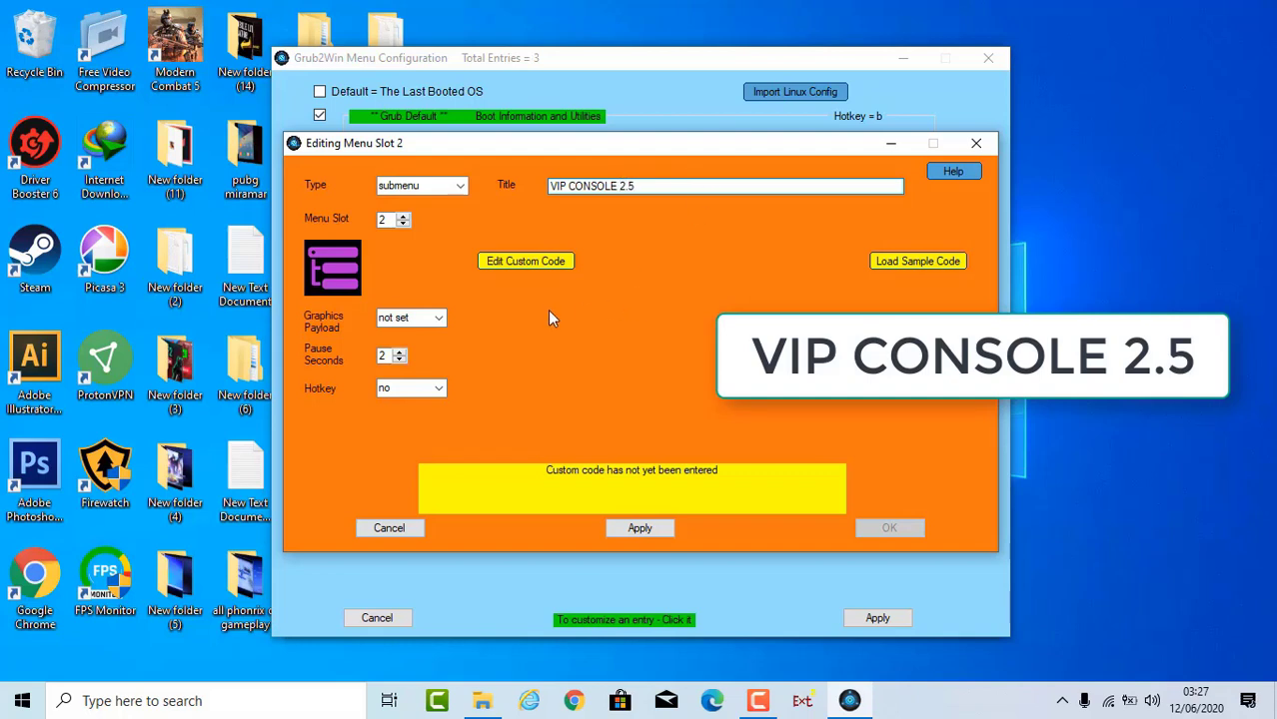
Move the Grub2Win windows aside to uncover the New folder on the desktop, and close the empty custom code editor
{"action": "left_click", "coordinate": [536, 261]}
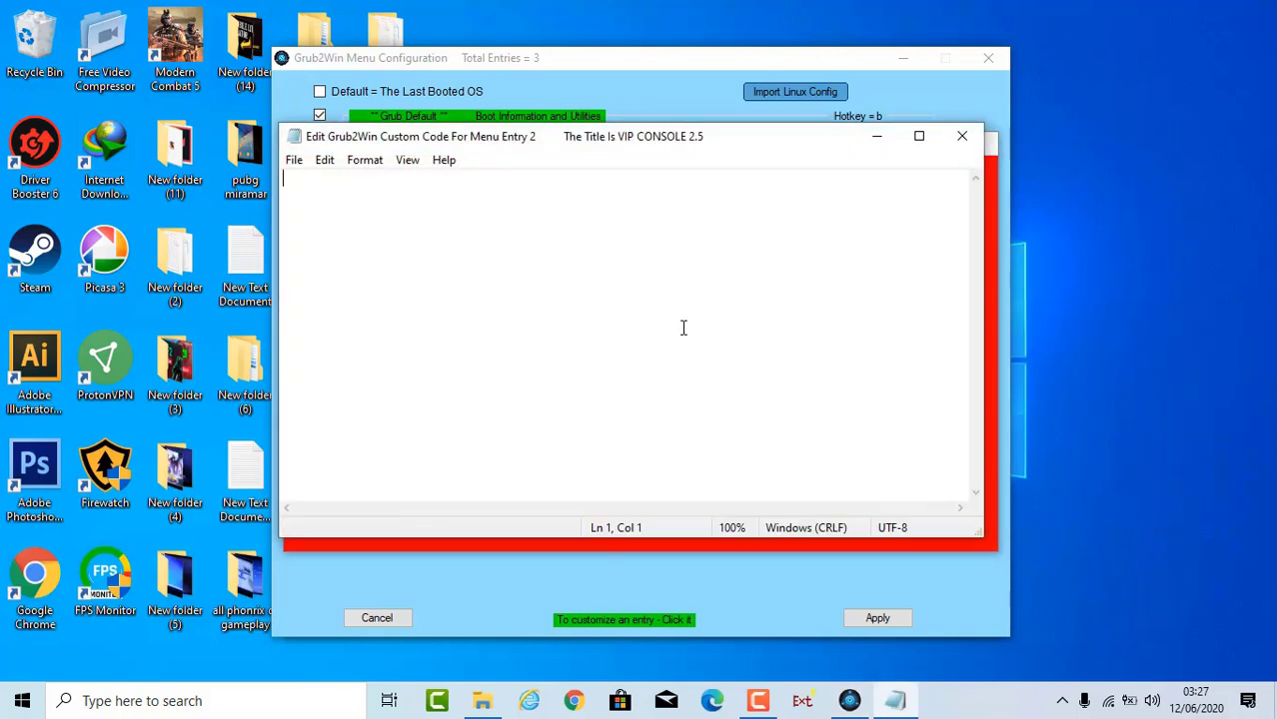
{"action": "left_click", "coordinate": [754, 53]}
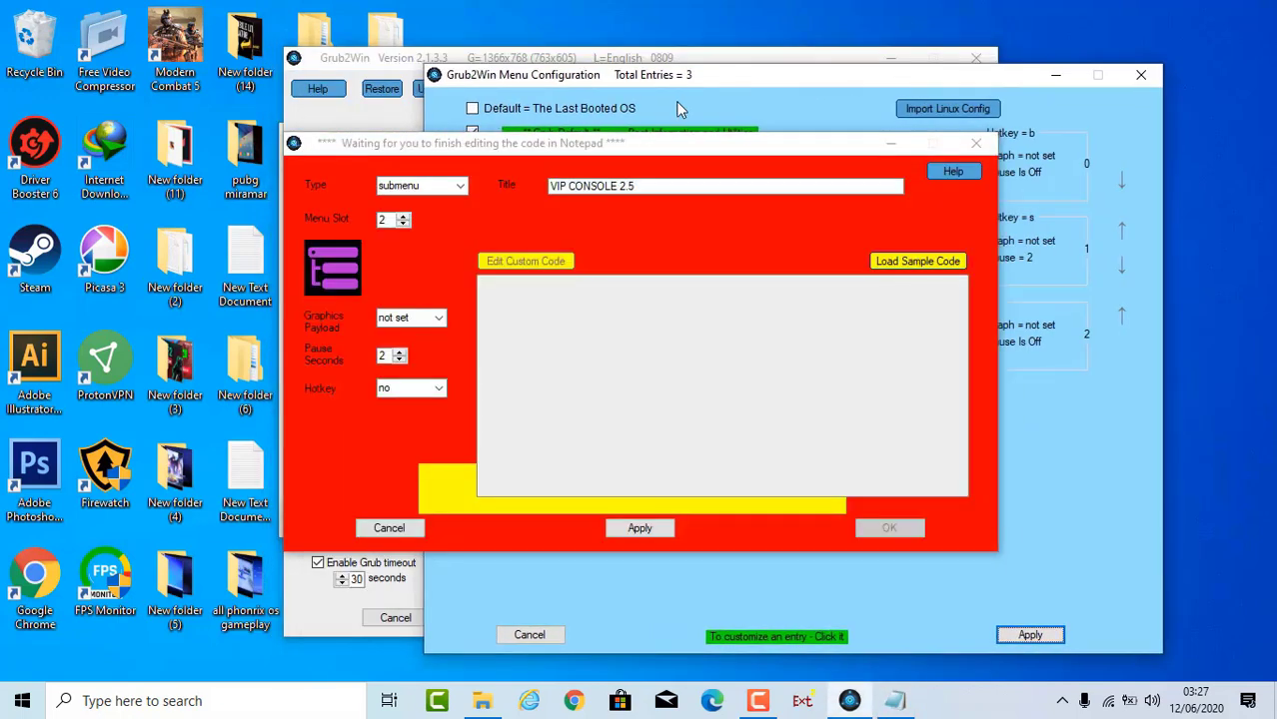
{"action": "left_click", "coordinate": [685, 62]}
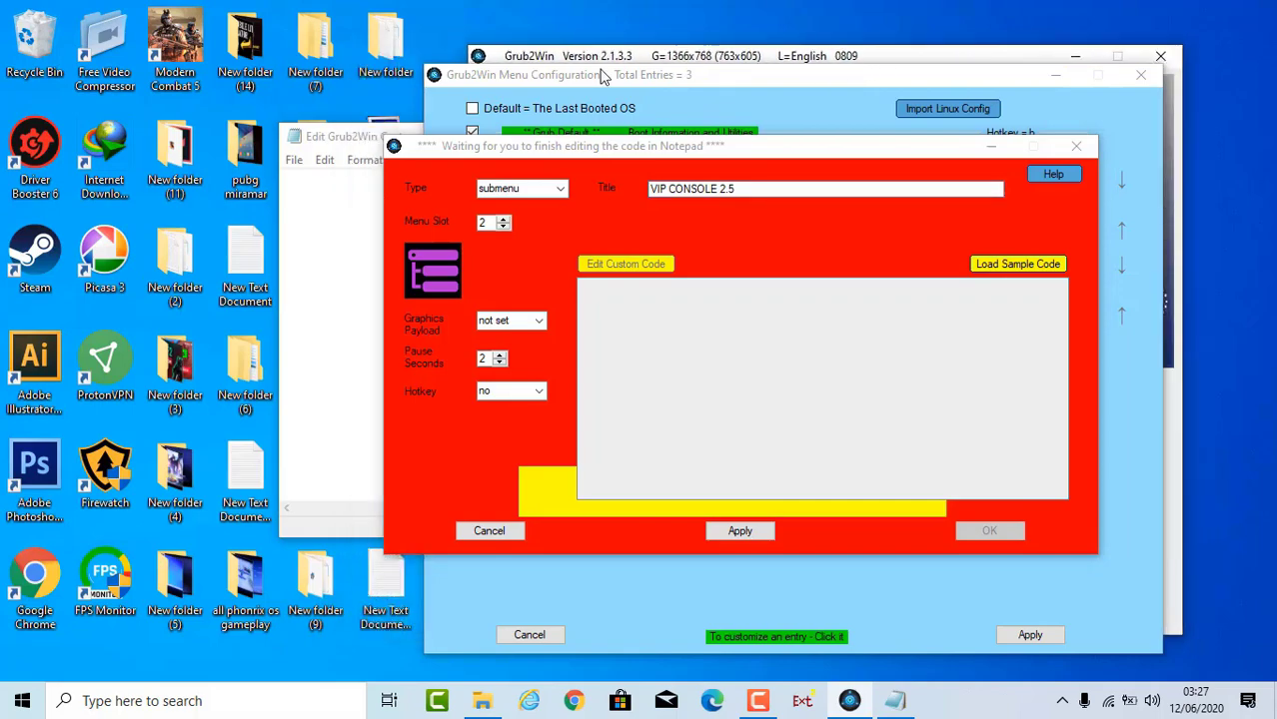
{"action": "left_click_drag", "start_coordinate": [355, 138], "coordinate": [145, 140]}
{"action": "left_click", "coordinate": [742, 141]}
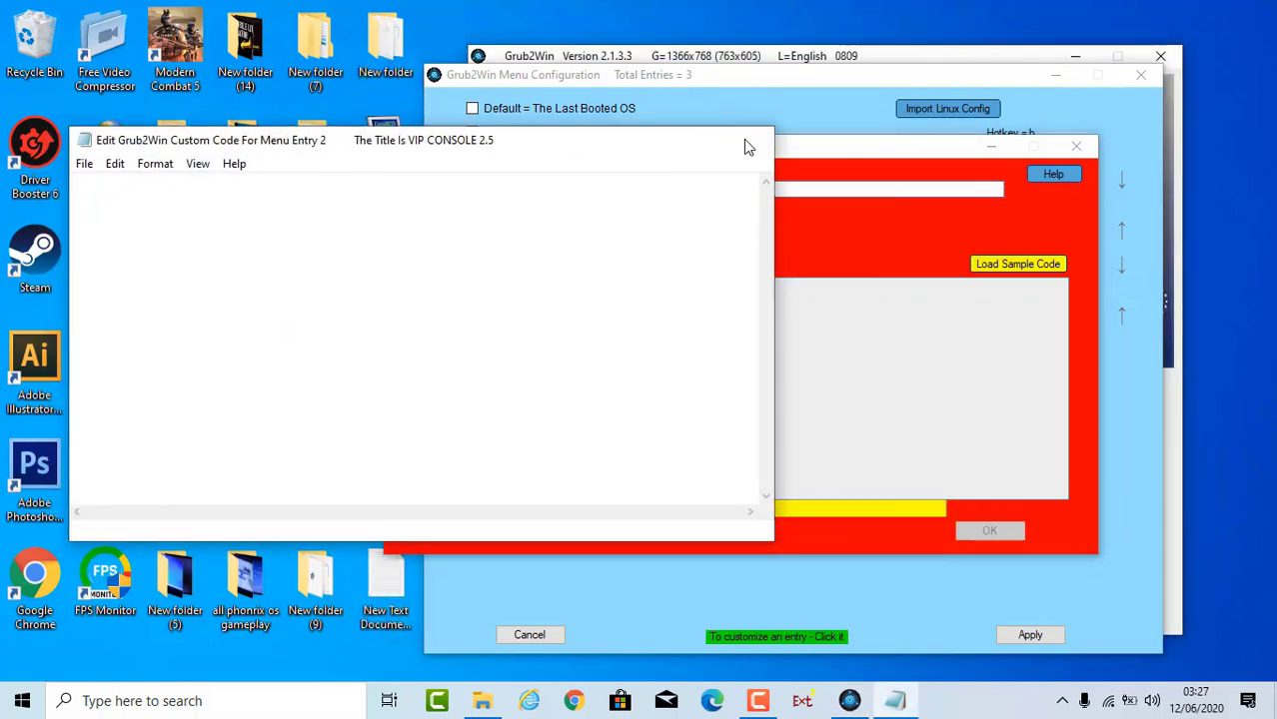
Copy all the code from the Grub codes for grub2win file in New folder, and close the file and folder windows
{"action": "double_click", "coordinate": [419, 59]}
{"action": "double_click", "coordinate": [341, 262]}
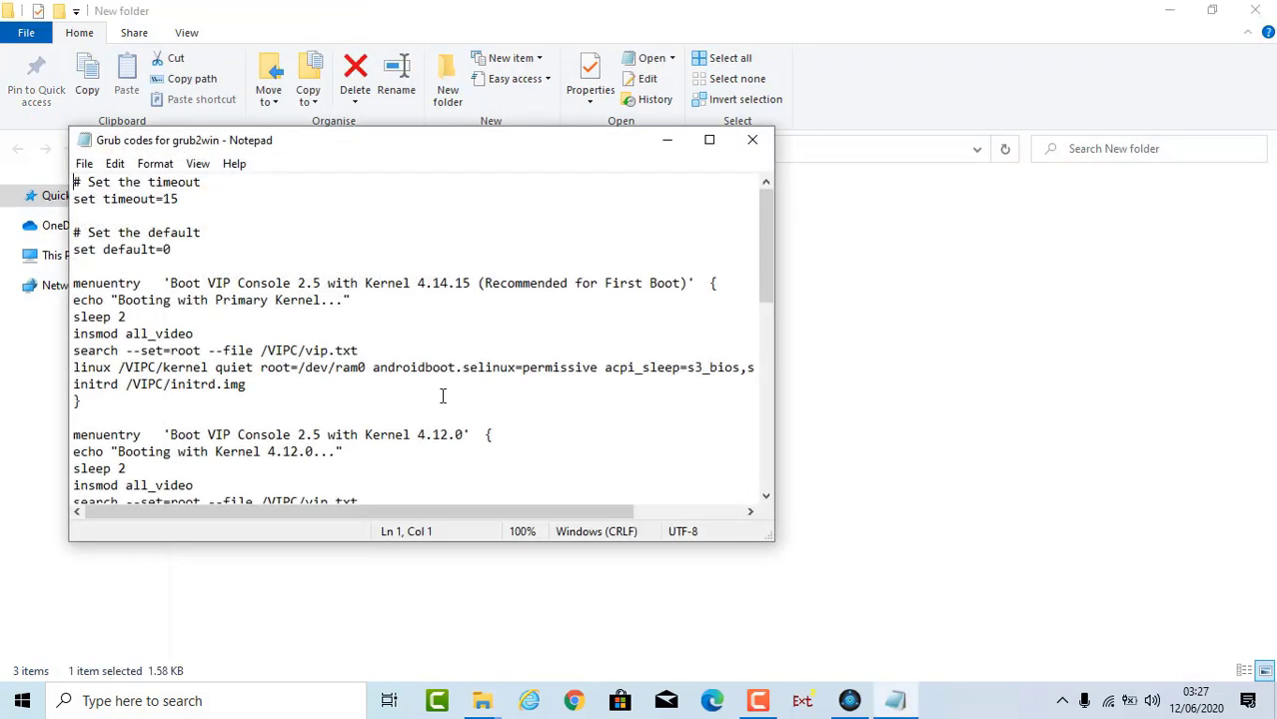
{"action": "key", "text": "ctrl+a"}
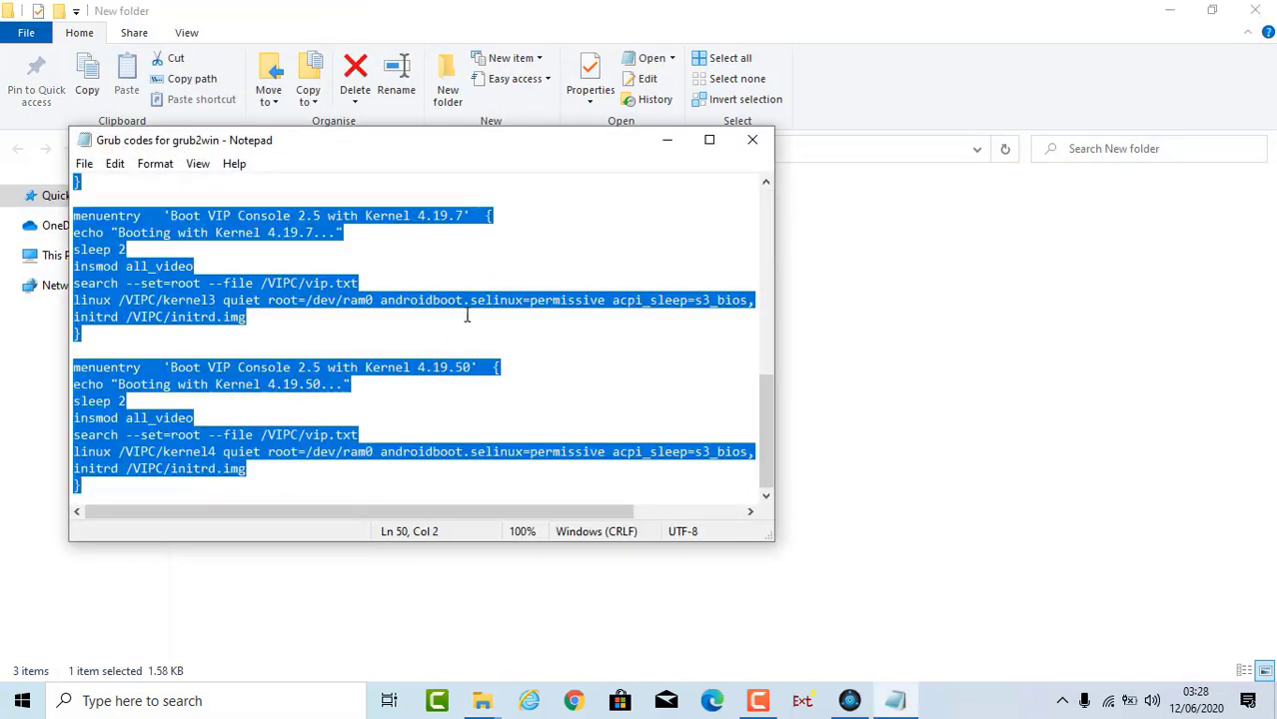
{"action": "right_click", "coordinate": [467, 316]}
{"action": "left_click", "coordinate": [516, 373]}
{"action": "left_click", "coordinate": [752, 141]}
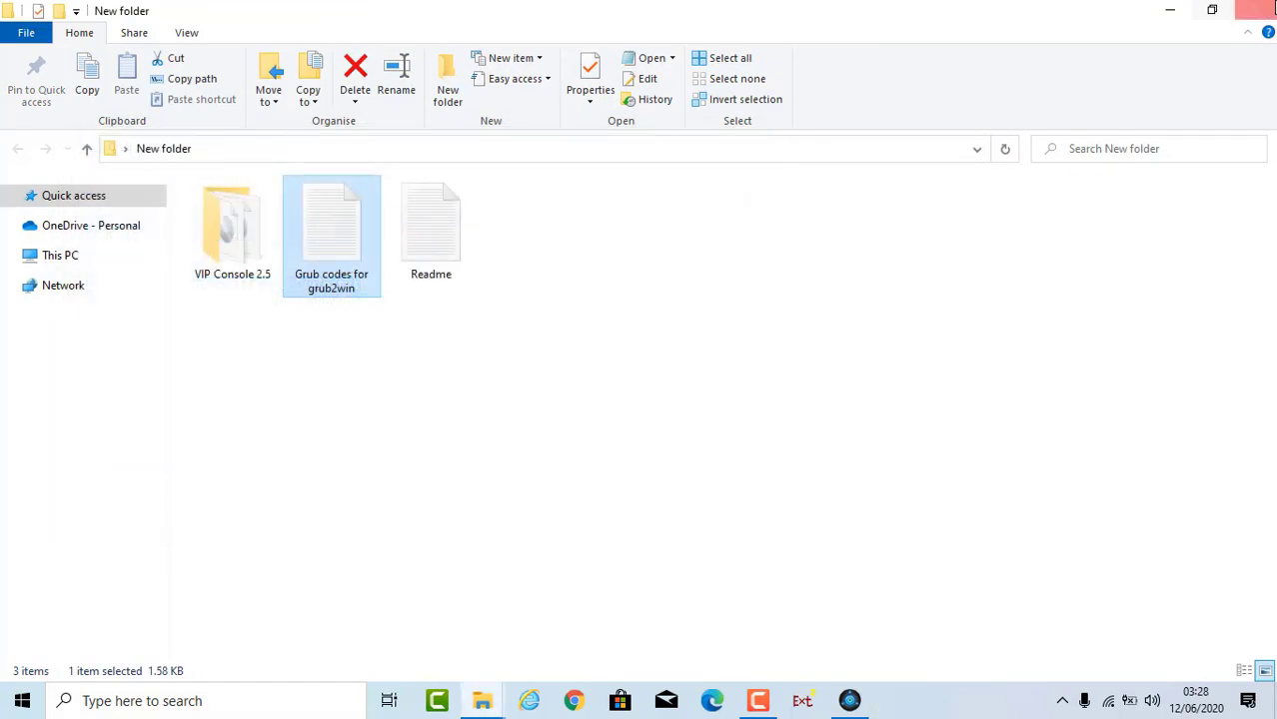
{"action": "left_click", "coordinate": [1187, 9]}
Paste the copied Grub code into the VIP CONSOLE 2.5 entry's custom code, save it and close the editor
{"action": "left_click", "coordinate": [626, 265]}
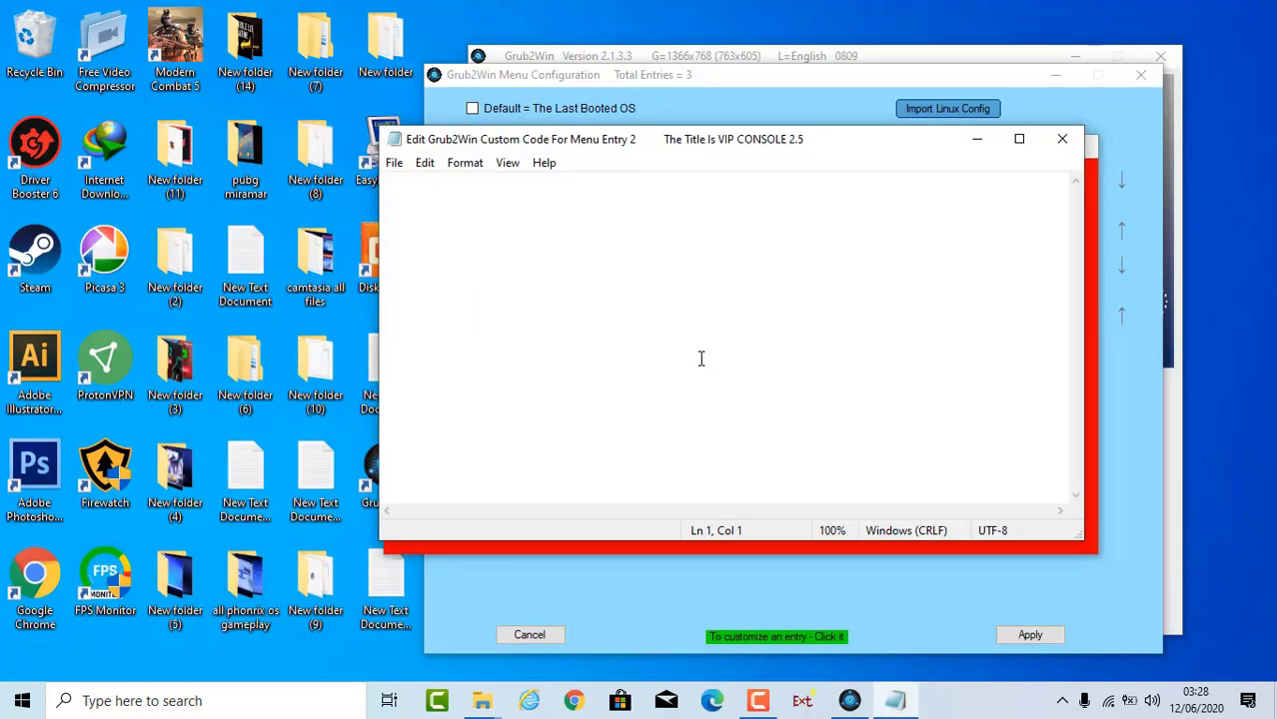
{"action": "key", "text": "ctrl+v"}
{"action": "left_click", "coordinate": [394, 162]}
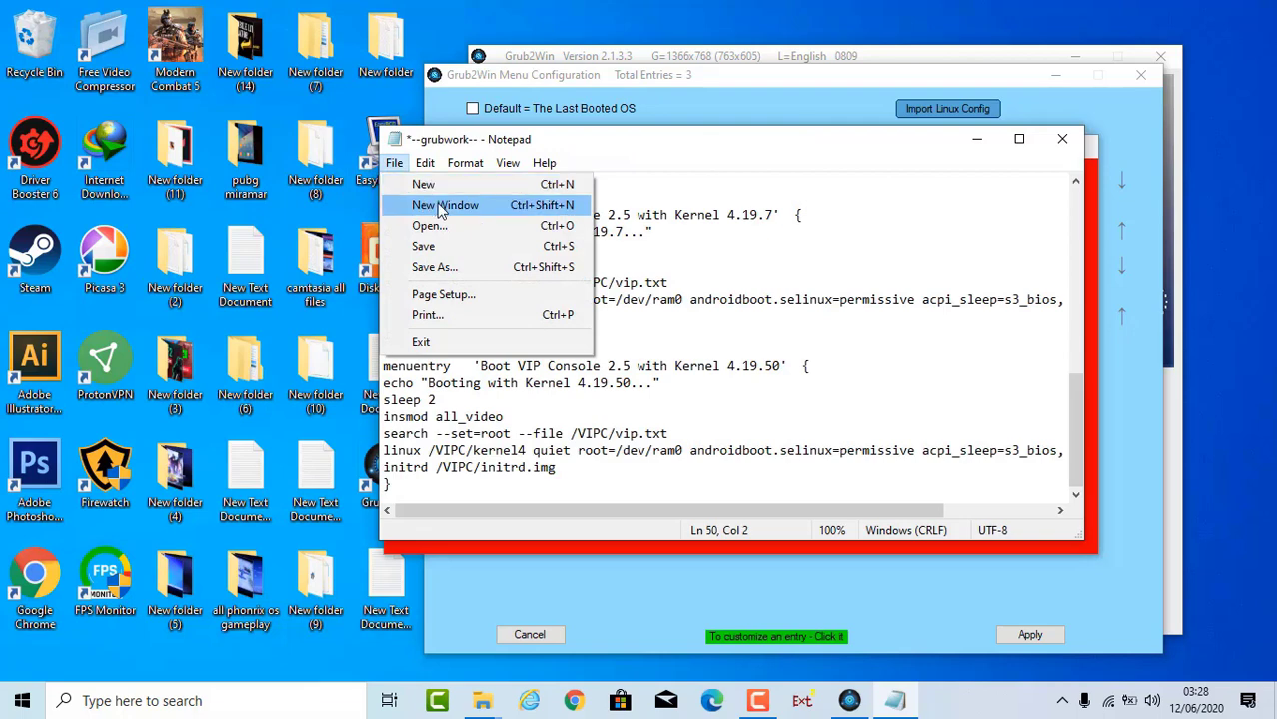
{"action": "left_click", "coordinate": [441, 247]}
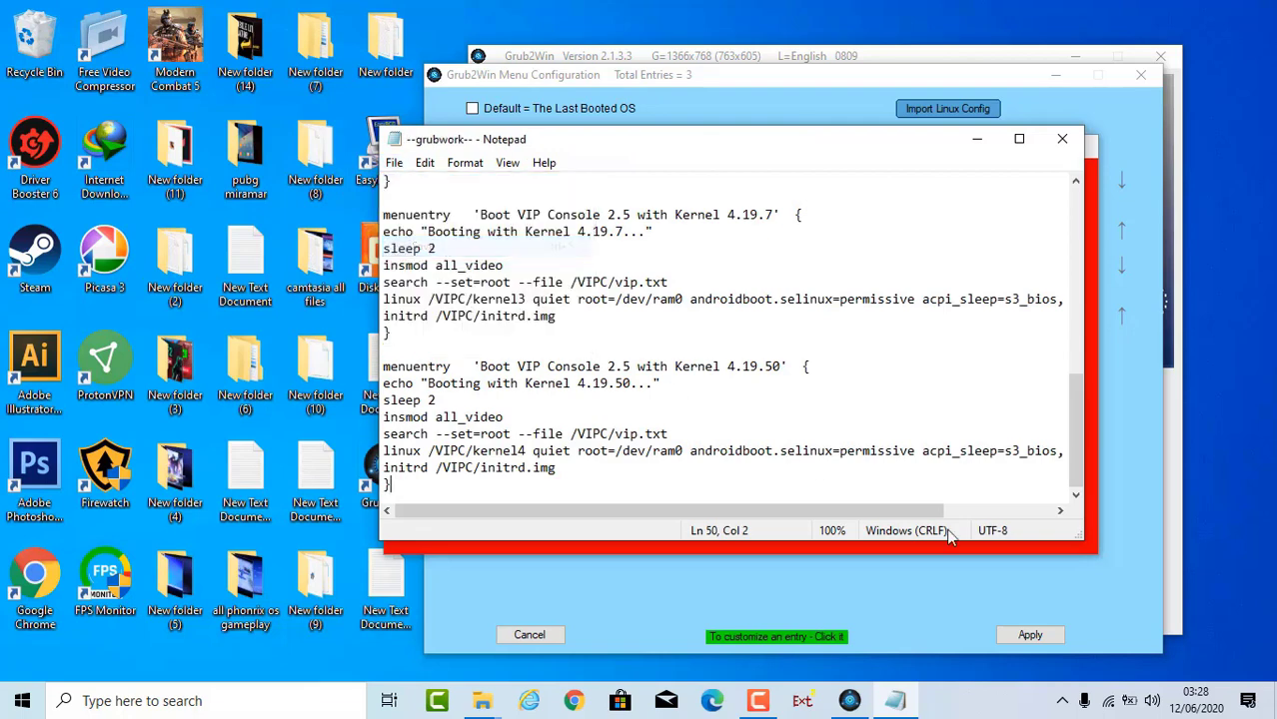
{"action": "left_click", "coordinate": [1062, 139]}
{"action": "left_click", "coordinate": [759, 459]}
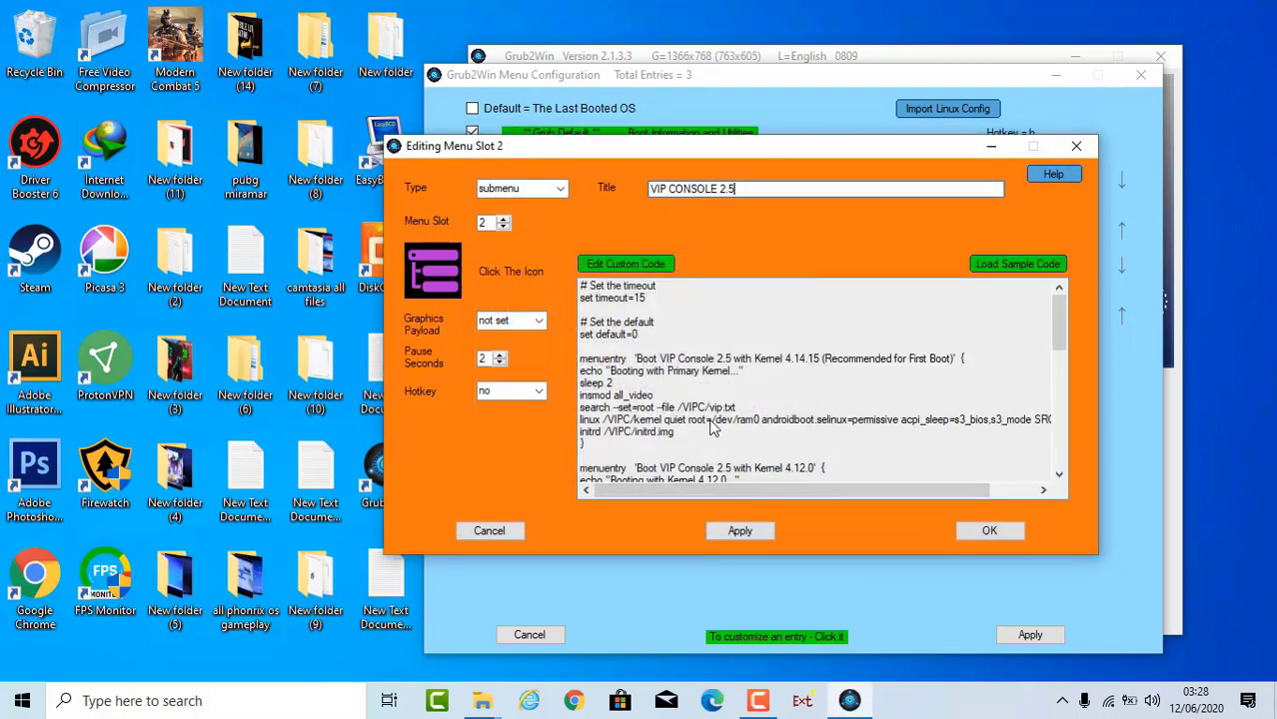
Change the VIP CONSOLE 2.5 entry's icon to xtra-07
{"action": "left_click", "coordinate": [448, 275]}
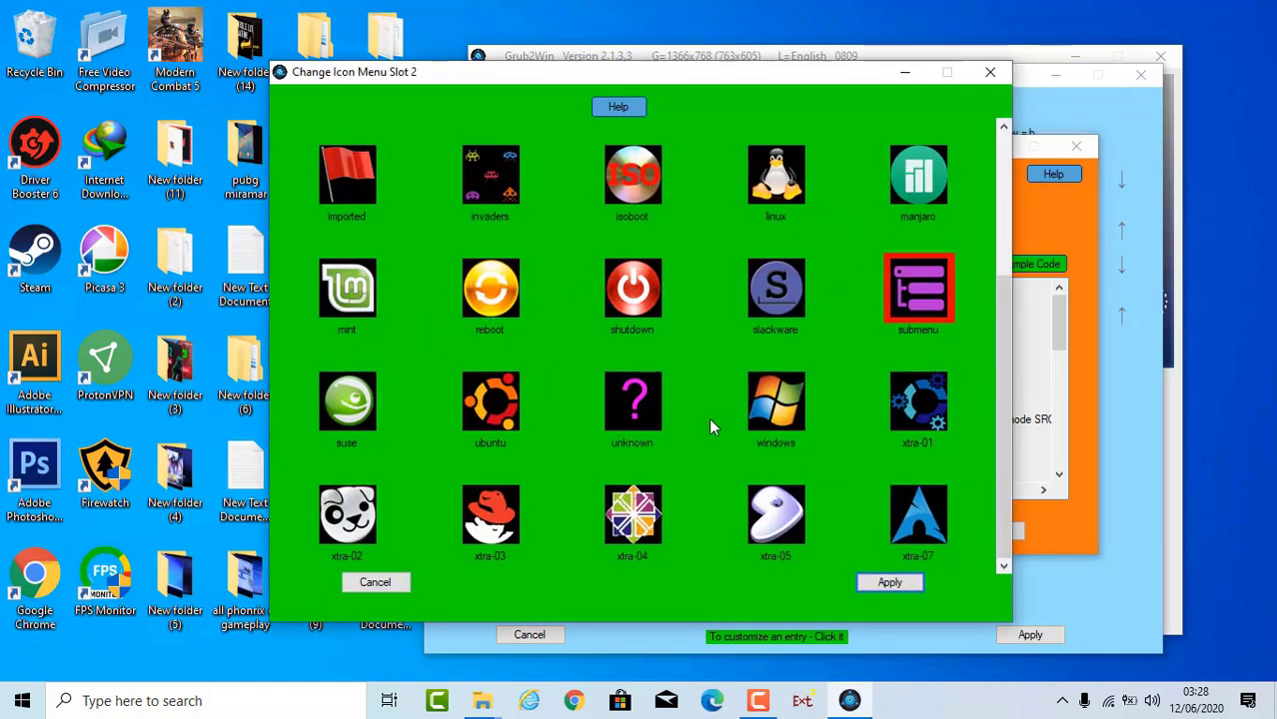
{"action": "left_click", "coordinate": [934, 515]}
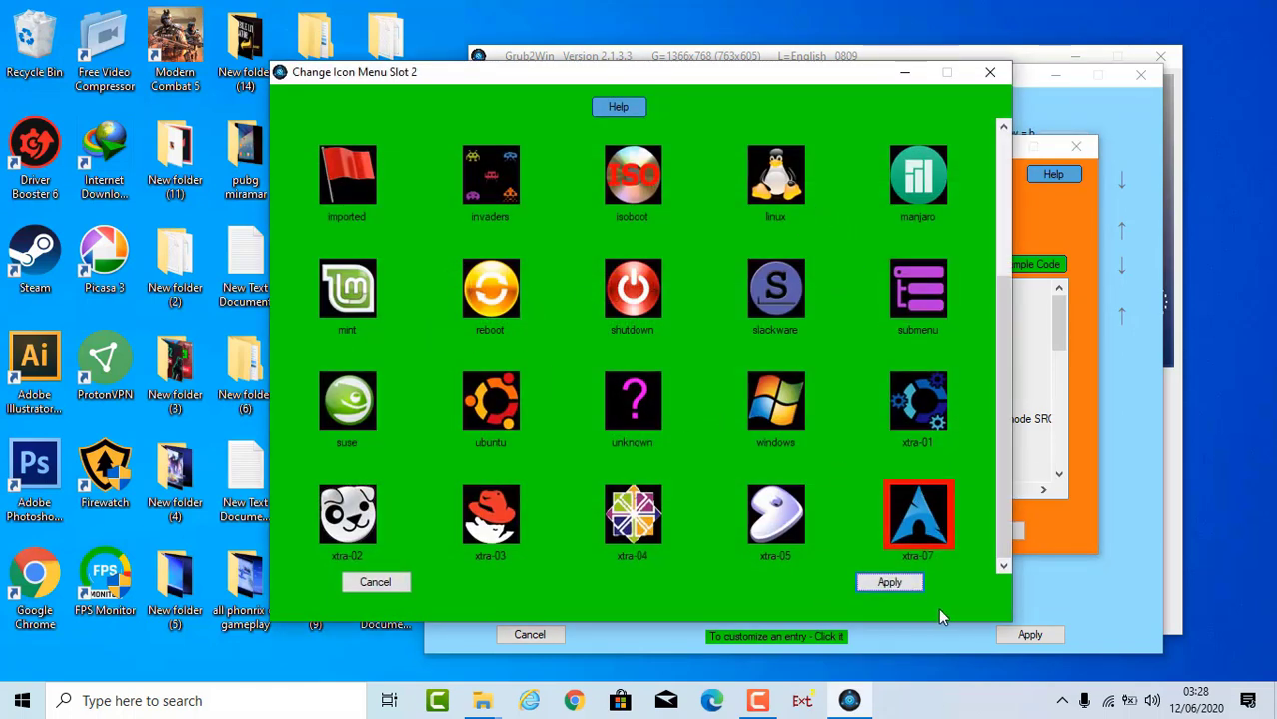
{"action": "left_click", "coordinate": [890, 583]}
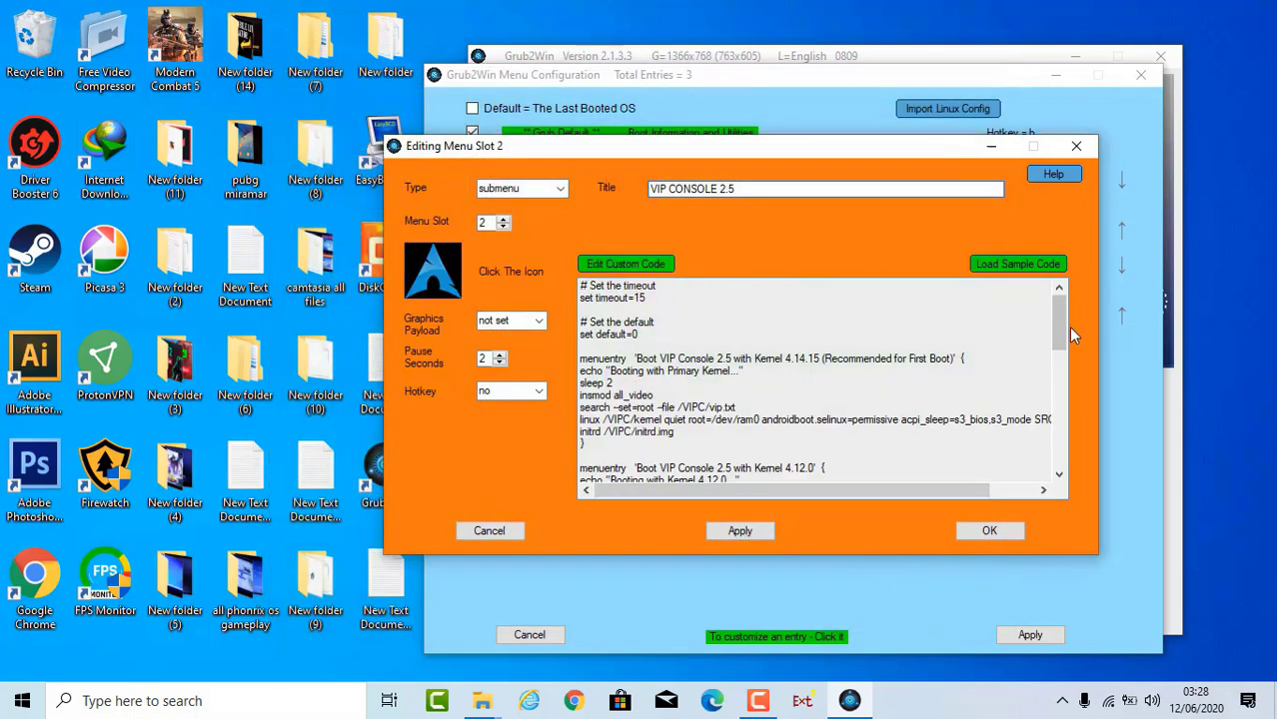
Review the custom code to its end and apply the settings of the VIP CONSOLE 2.5 menu entry
{"action": "scroll", "coordinate": [1063, 352], "scroll_direction": "down", "scroll_amount": 1}
{"action": "left_click_drag", "start_coordinate": [1065, 356], "coordinate": [1076, 490]}
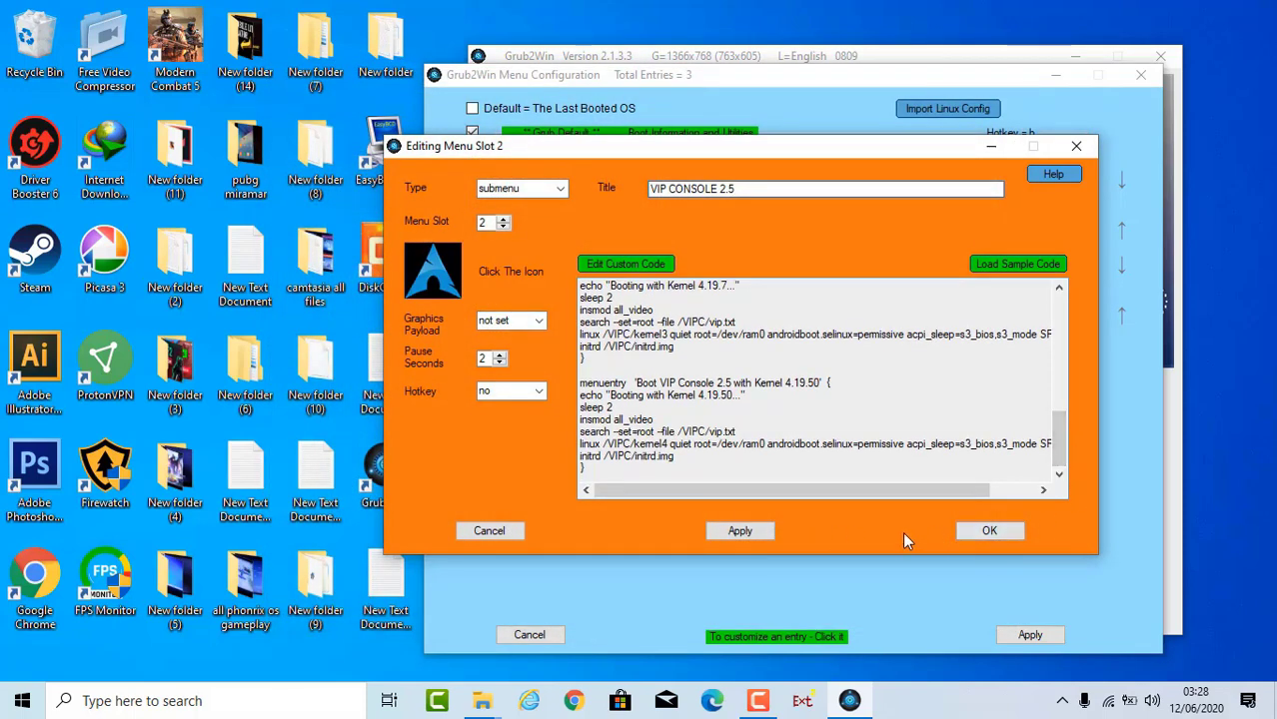
{"action": "left_click", "coordinate": [992, 534]}
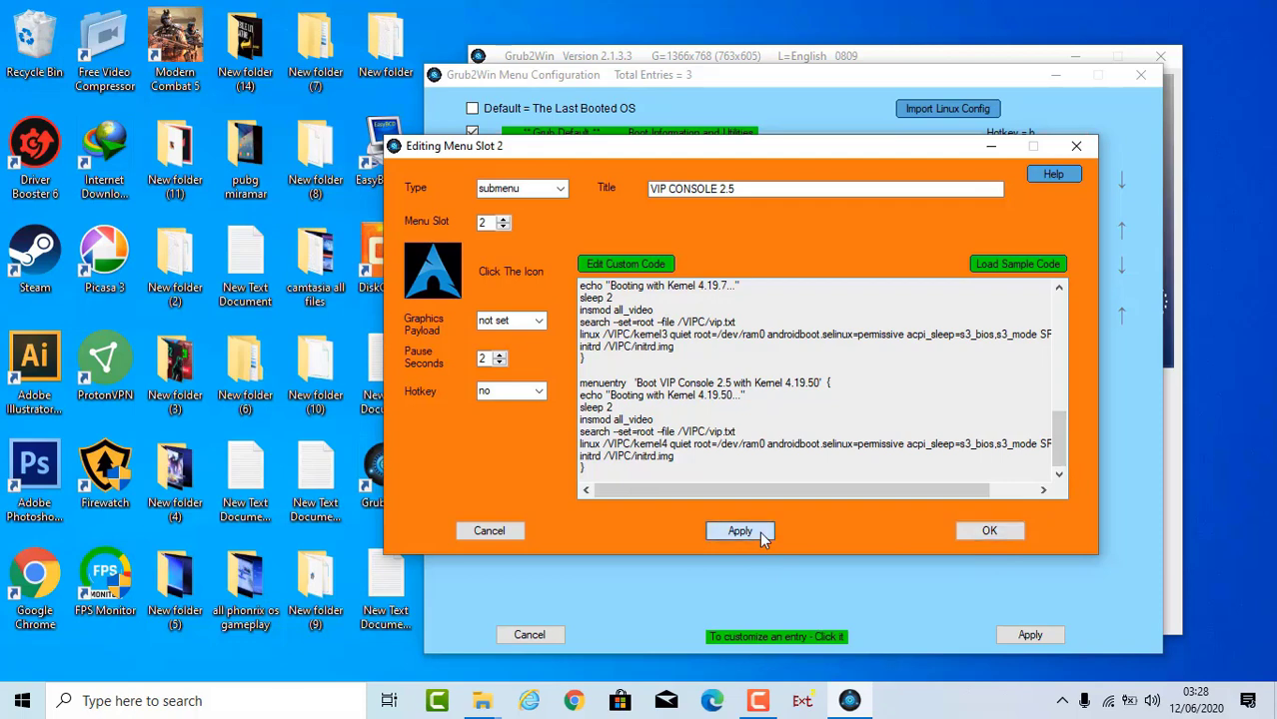
{"action": "left_click", "coordinate": [761, 537]}
{"action": "left_click", "coordinate": [974, 536]}
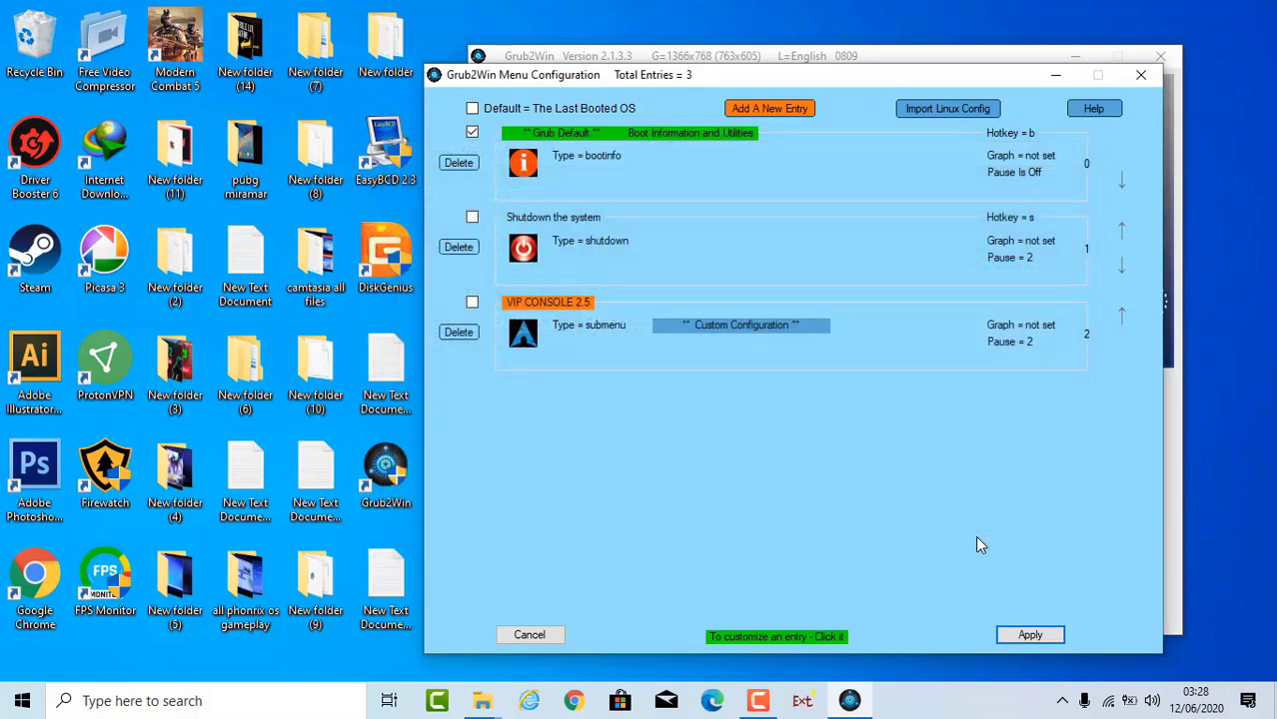
Move the VIP CONSOLE 2.5 entry above Shutdown the system, apply the menu and save the Grub2Win configuration
{"action": "left_click", "coordinate": [1121, 318]}
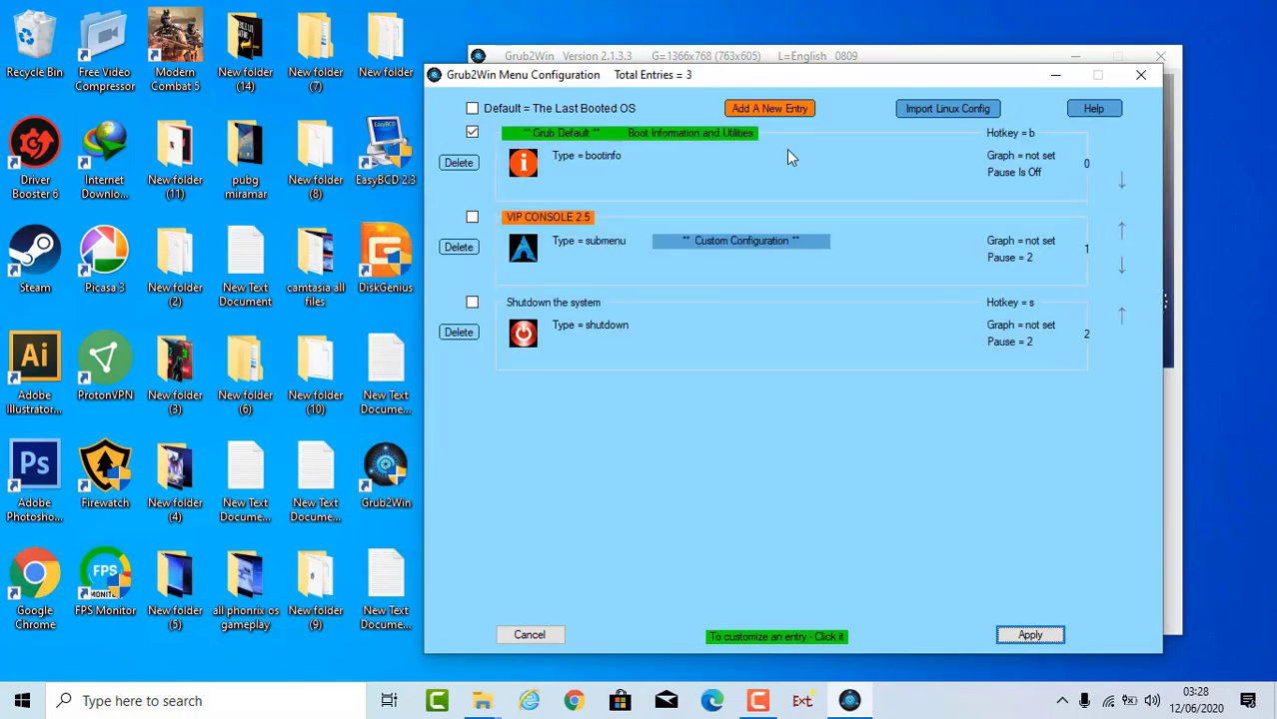
{"action": "left_click", "coordinate": [1030, 635]}
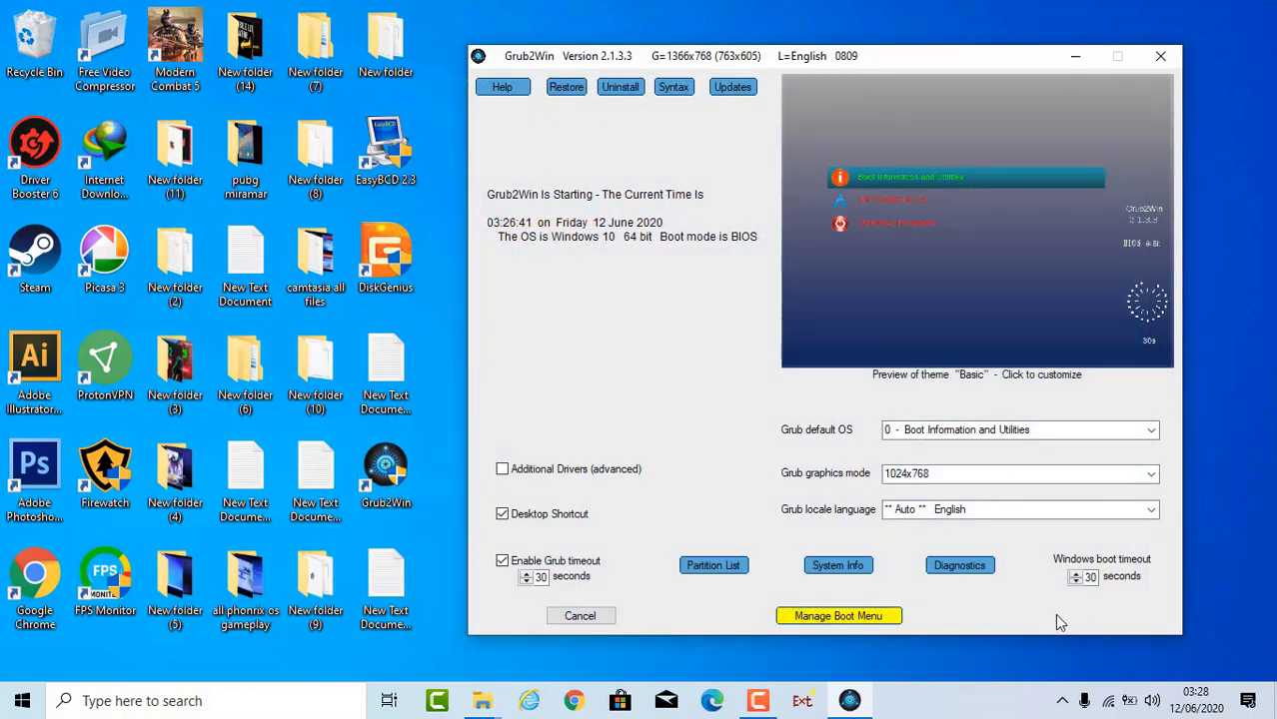
{"action": "left_click", "coordinate": [1056, 614]}
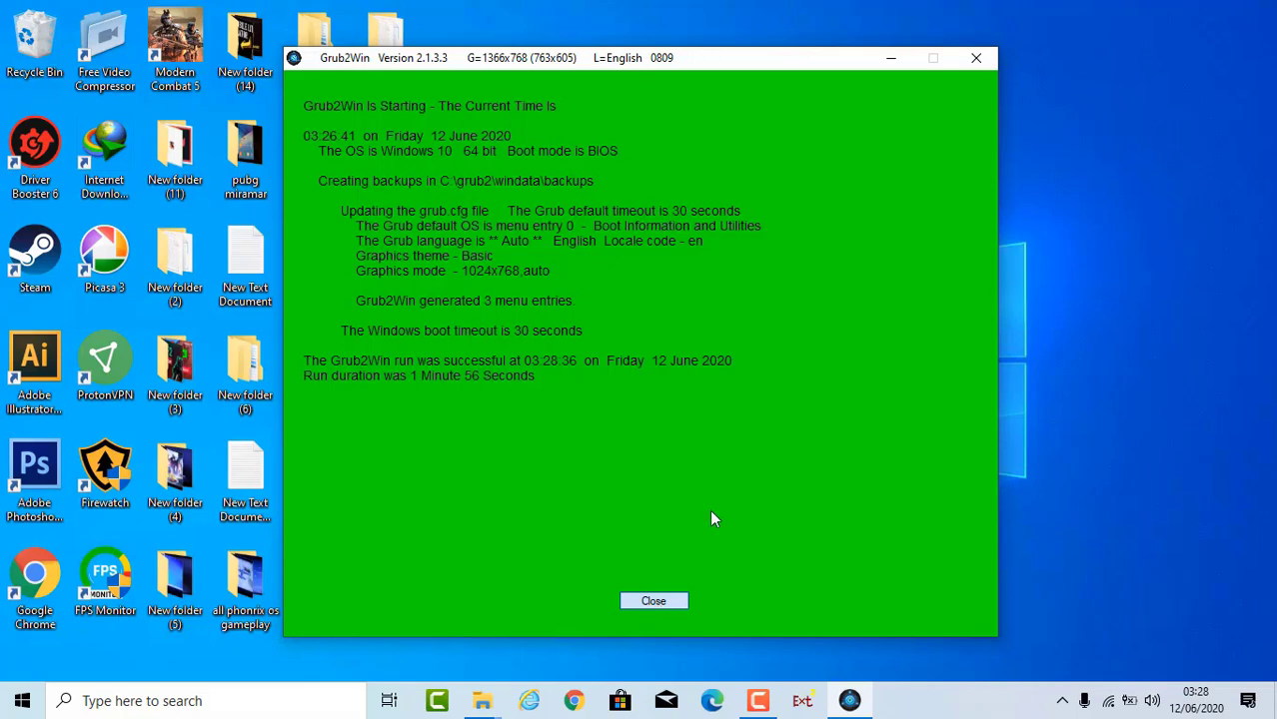
Close the Grub2Win run report and return to the desktop
{"action": "key", "text": "Return"}
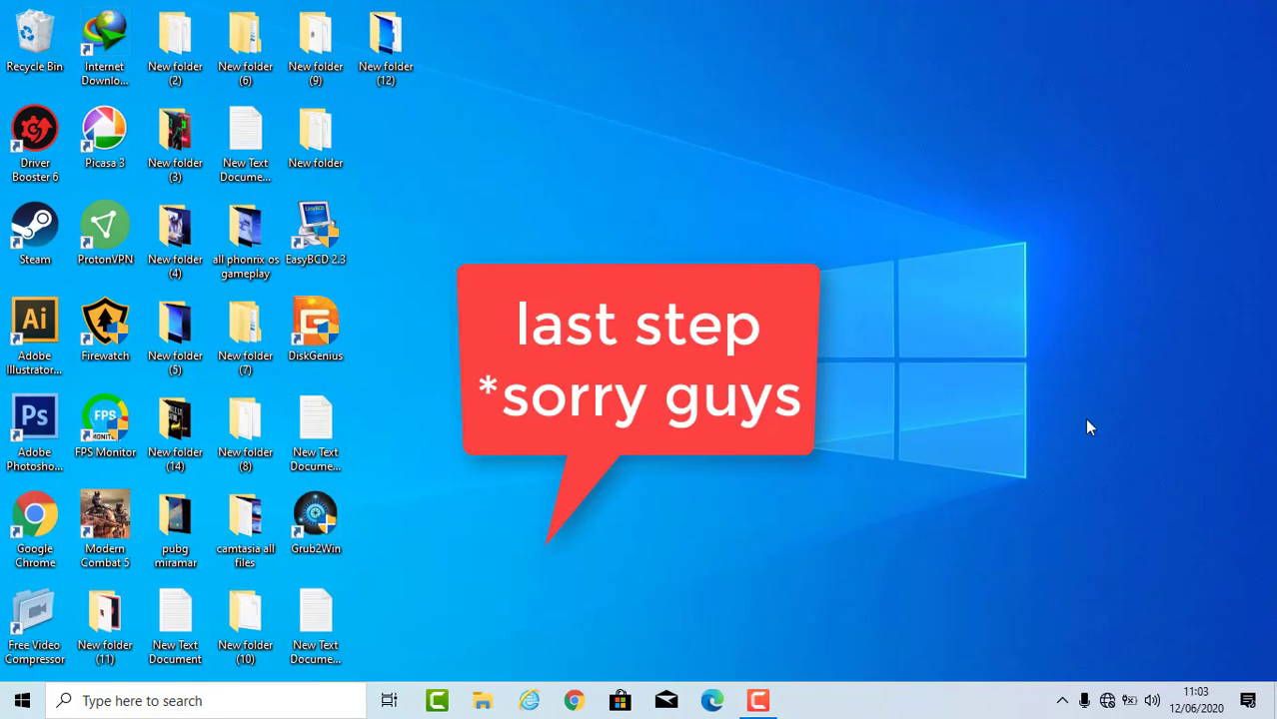
{"action": "right_click", "coordinate": [1039, 338]}
{"action": "left_click", "coordinate": [1086, 398]}
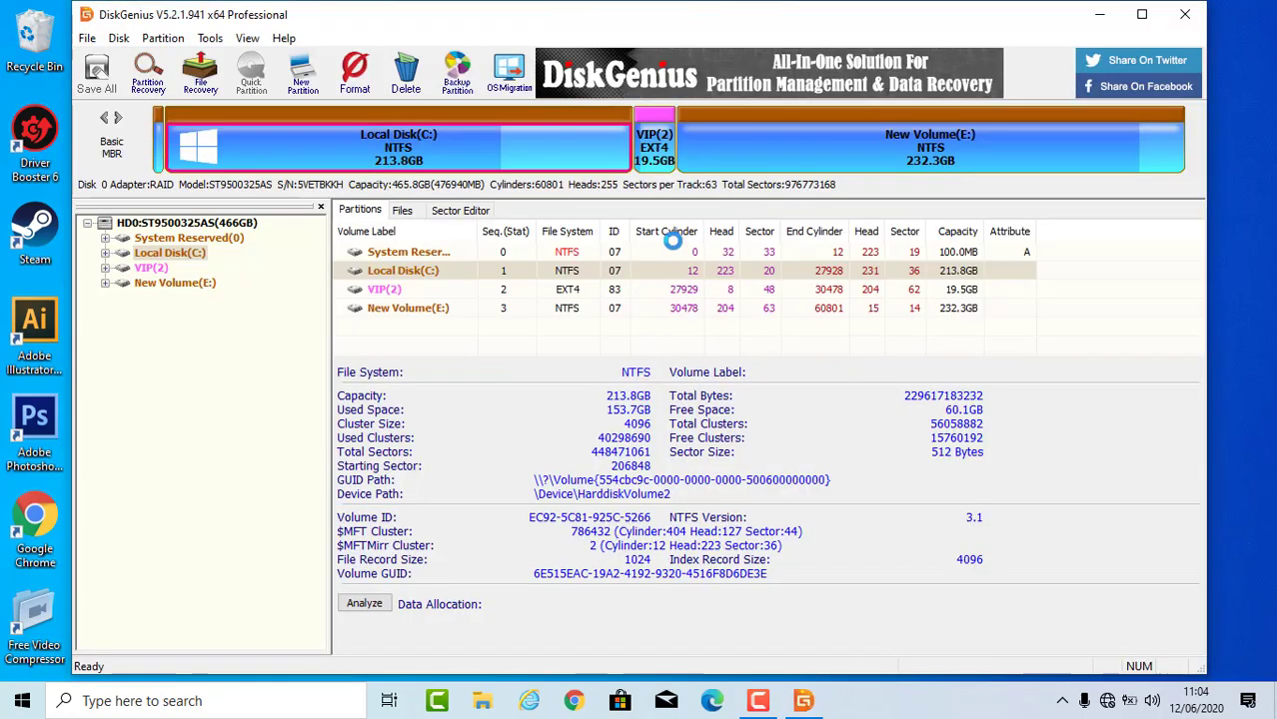
In DiskGenius, open the VIPC folder on the VIP(2) partition and create a new folder named data in it
{"action": "double_click", "coordinate": [390, 289]}
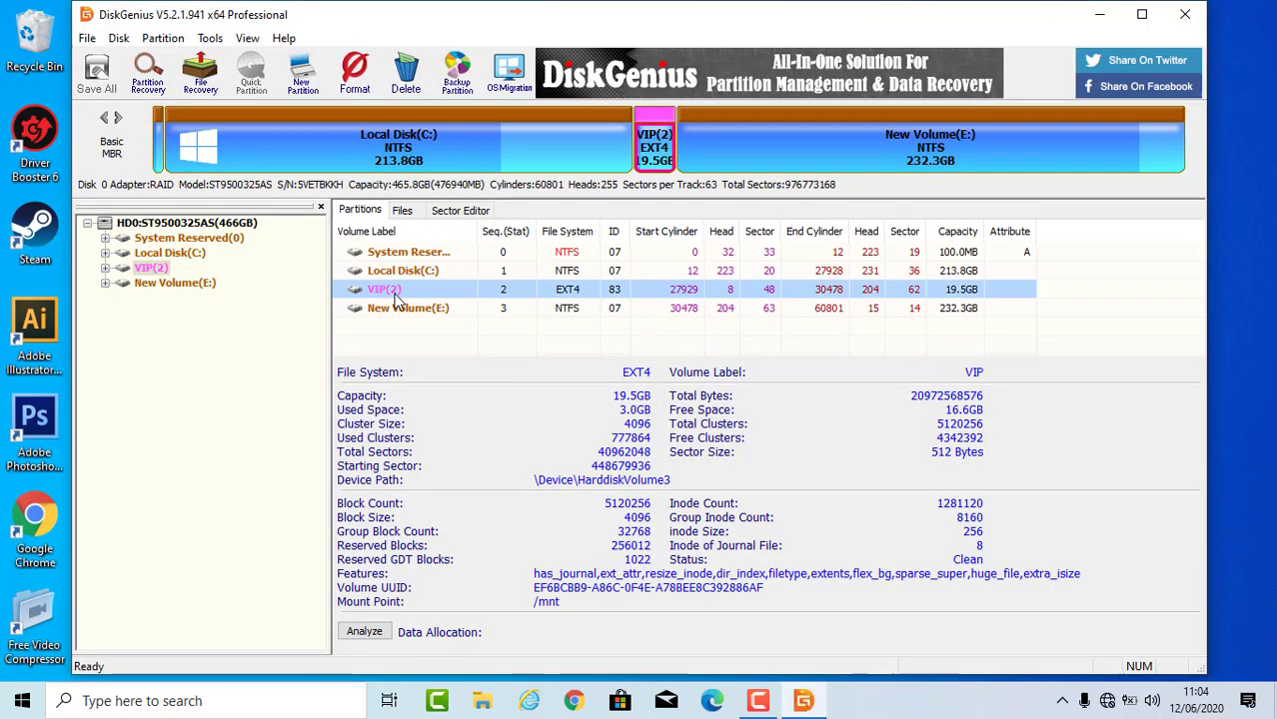
{"action": "double_click", "coordinate": [392, 288]}
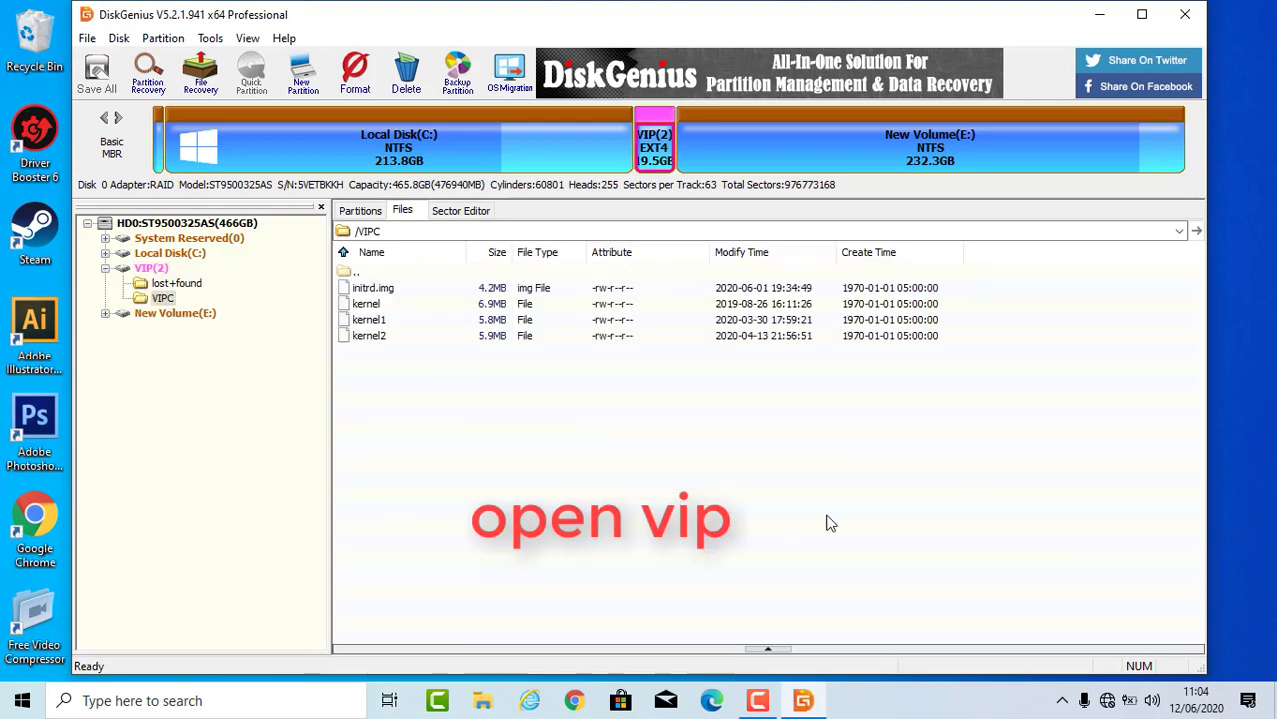
{"action": "right_click", "coordinate": [767, 548]}
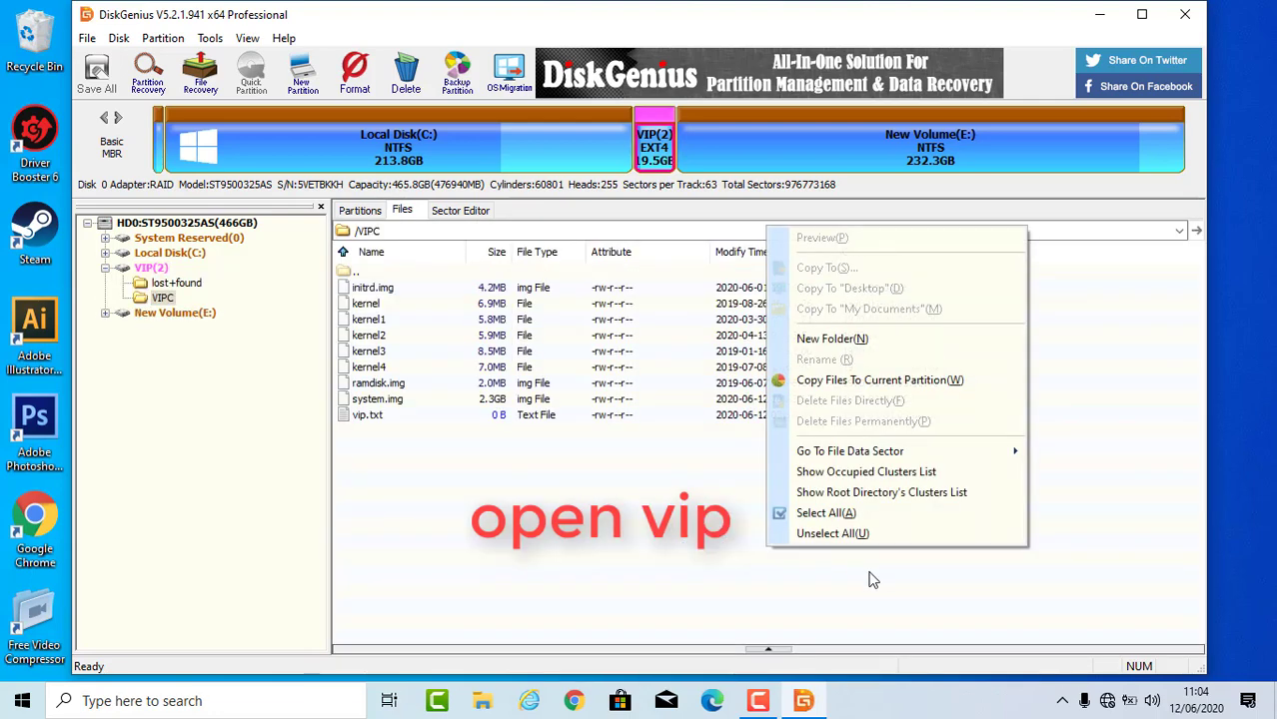
{"action": "left_click", "coordinate": [831, 339]}
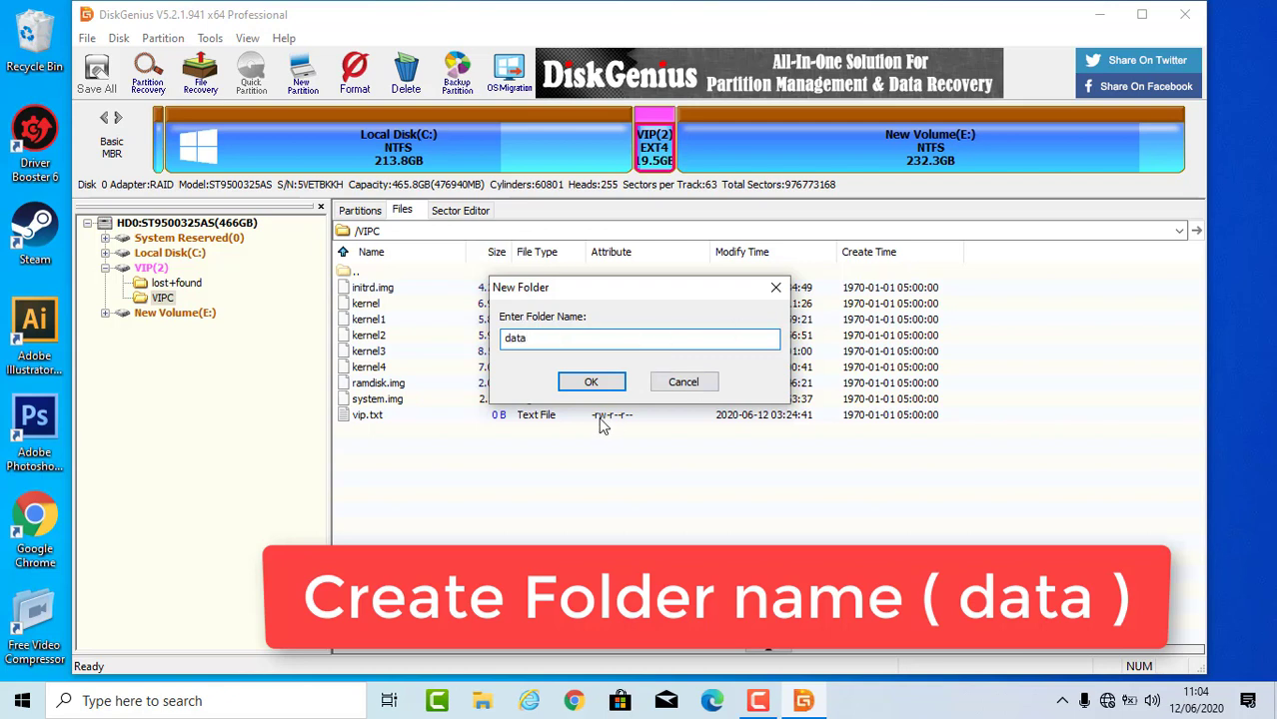
{"action": "type", "text": "data"}
{"action": "left_click", "coordinate": [590, 382]}
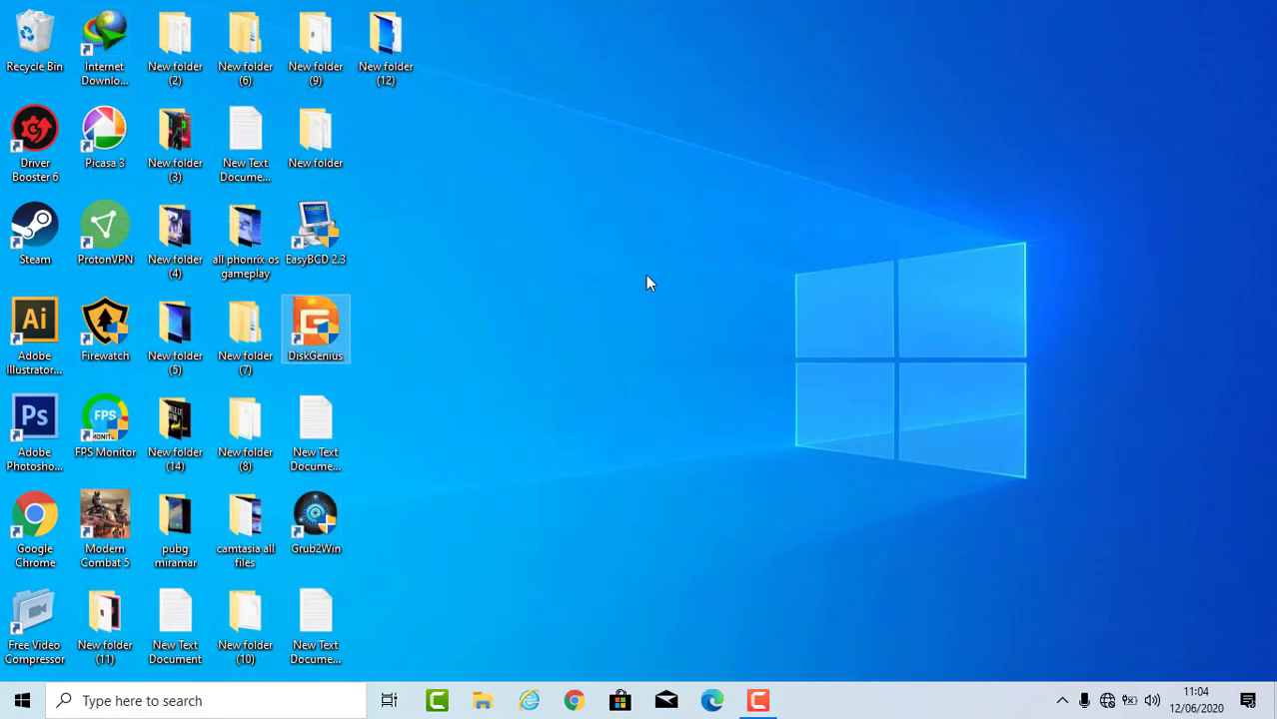
Restart the computer from Windows
{"action": "right_click", "coordinate": [649, 283]}
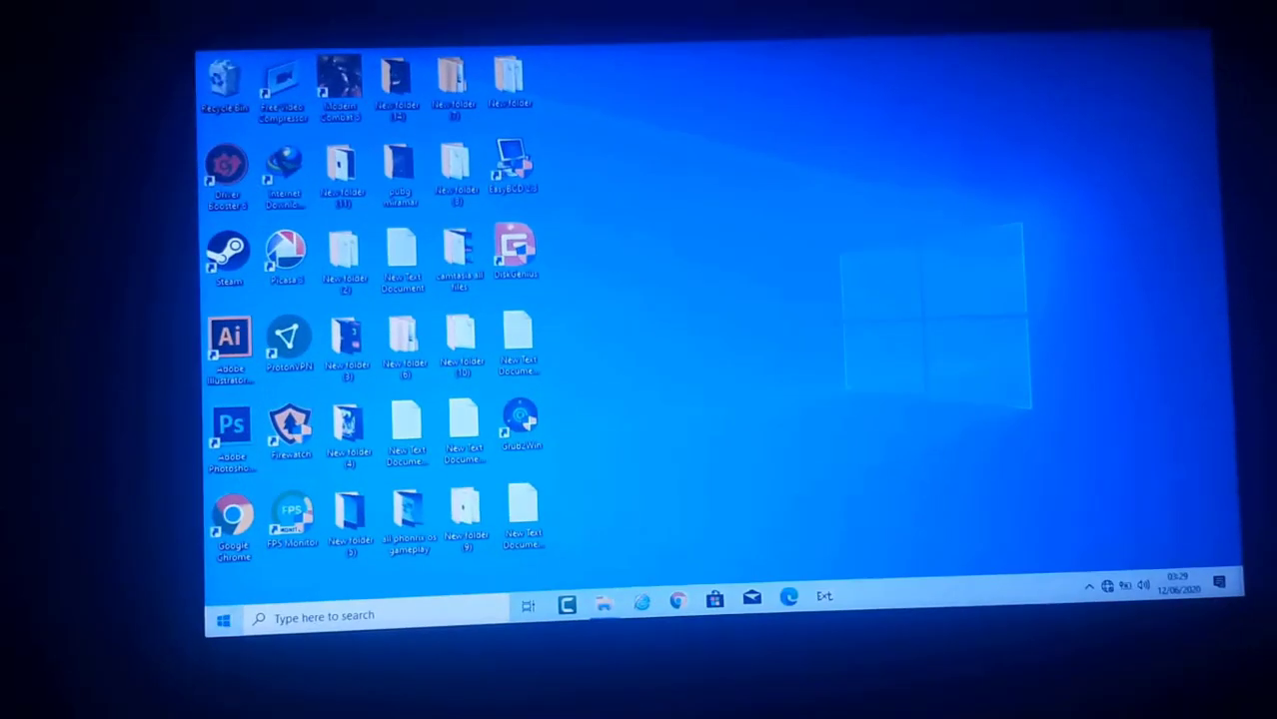
{"action": "left_click", "coordinate": [60, 712]}
{"action": "left_click", "coordinate": [60, 644]}
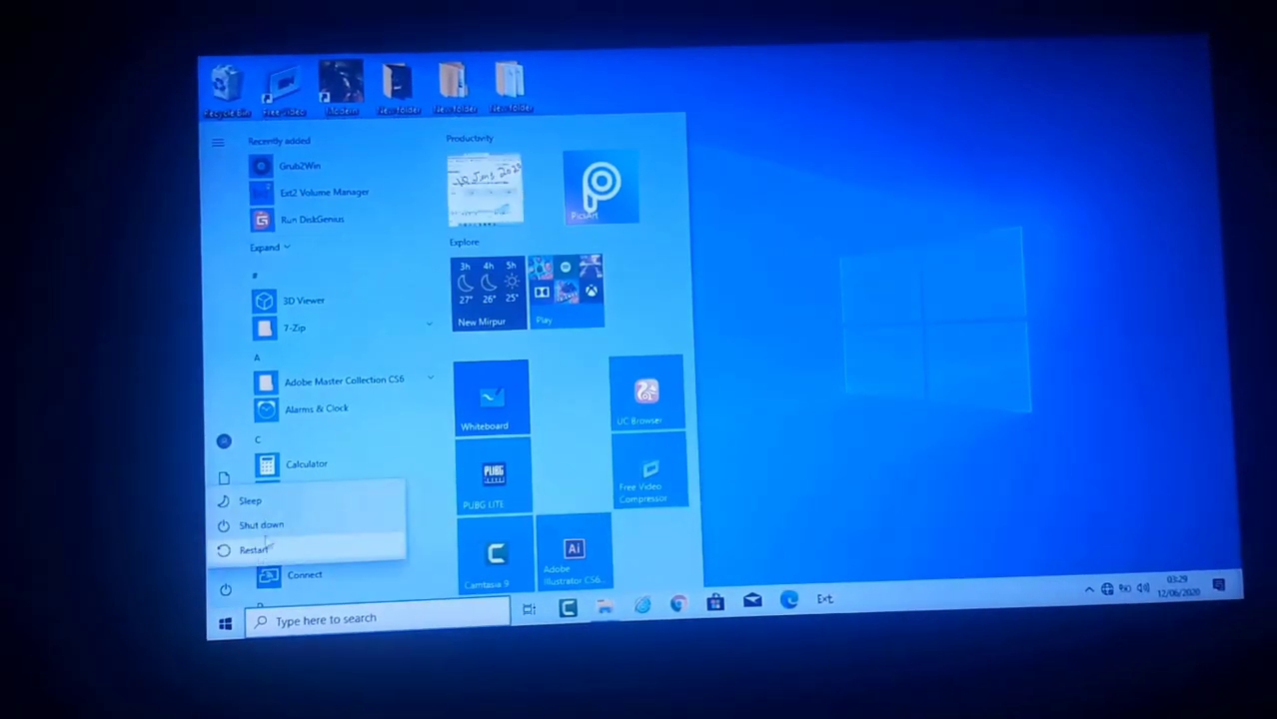
{"action": "left_click", "coordinate": [150, 625]}
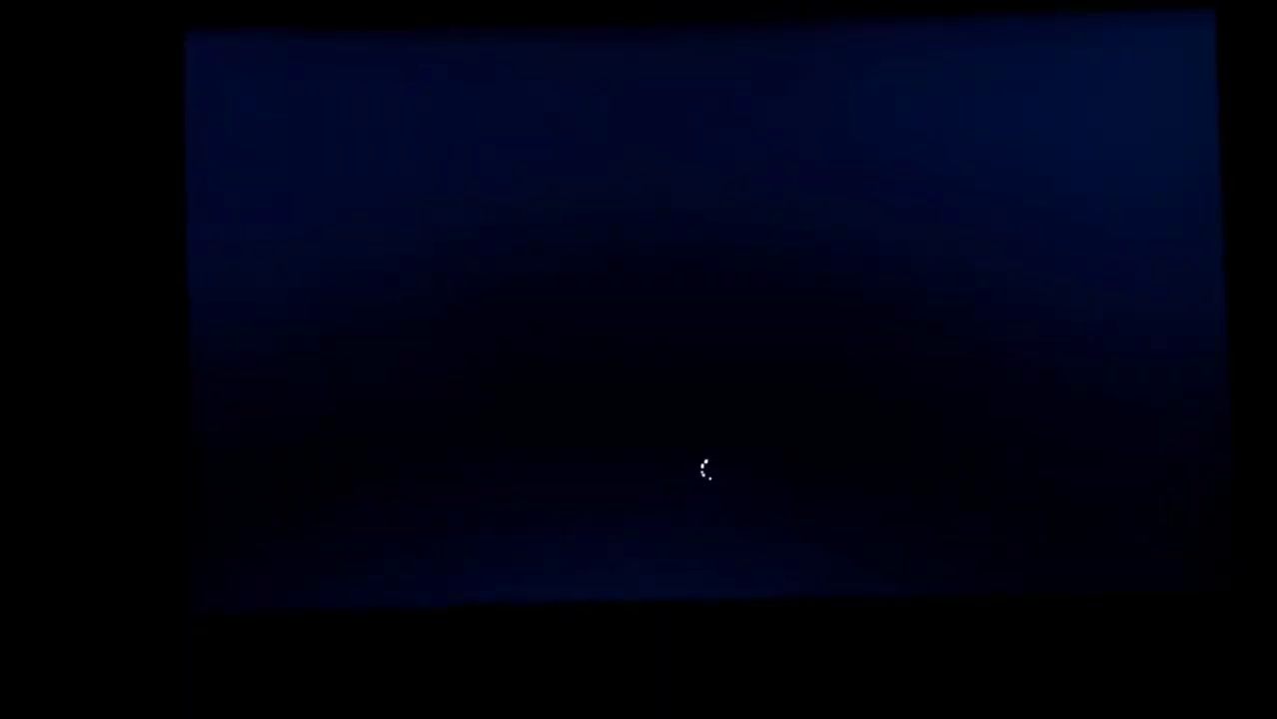
Choose Grub 2 For Windows as the operating system and boot VIP Console 2.5 with Kernel 4.14.15
{"action": "key", "text": "Down"}
{"action": "key", "text": "Down"}
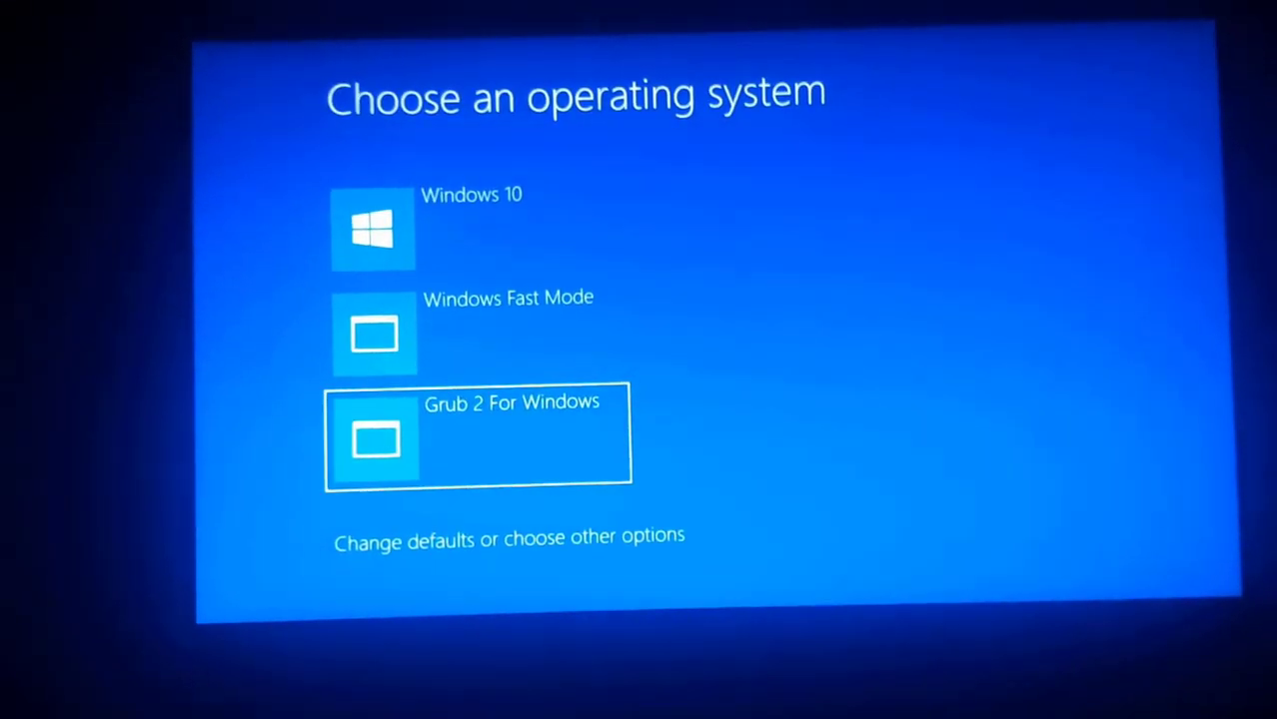
{"action": "key", "text": "Return"}
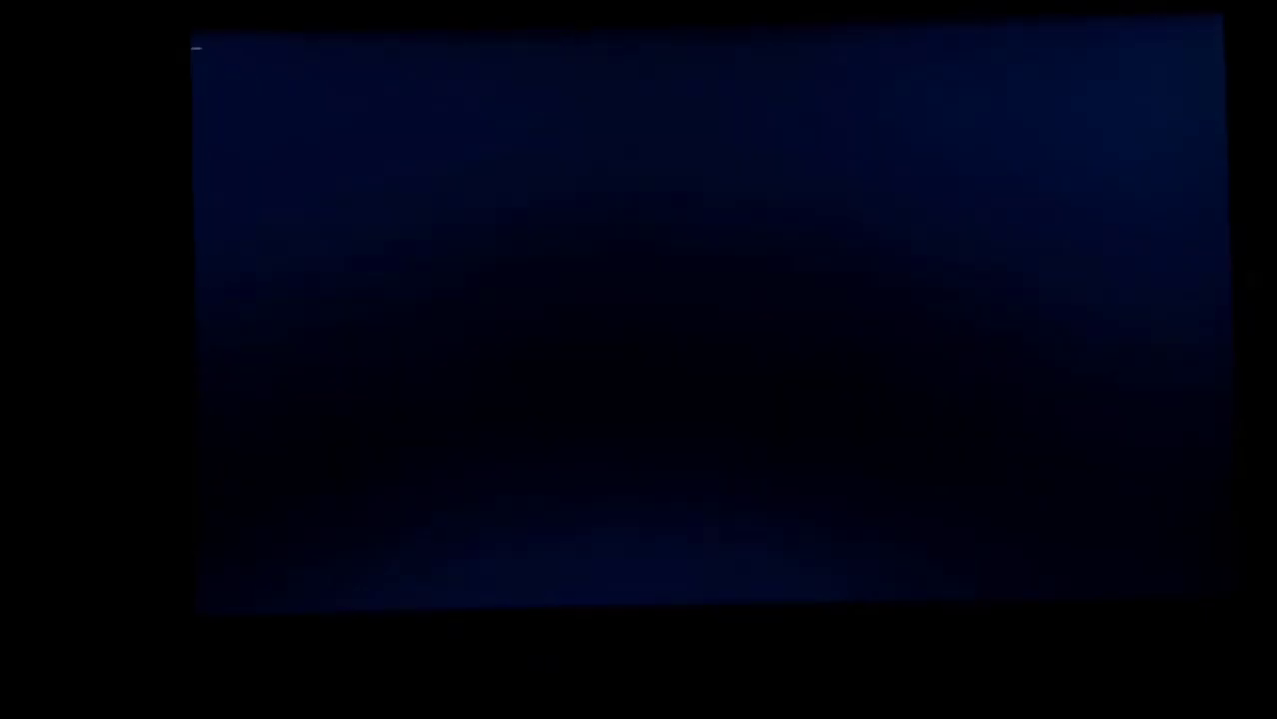
{"action": "key", "text": "Return"}
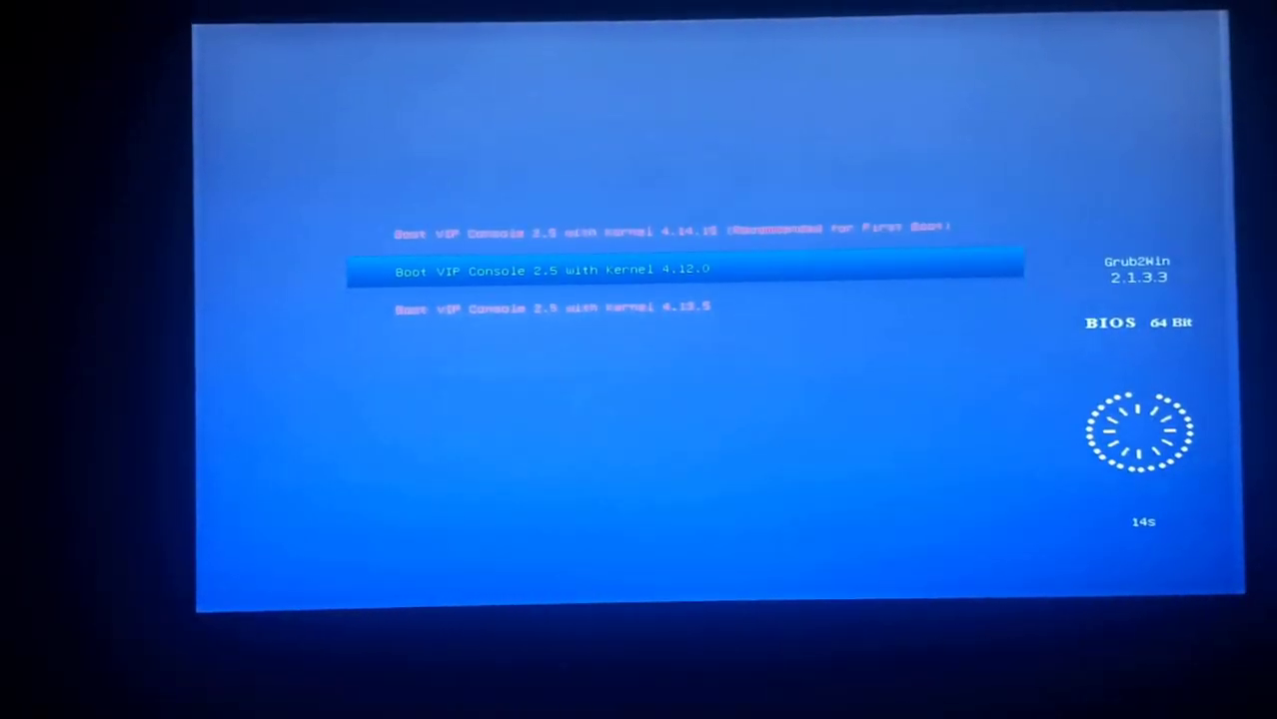
{"action": "key", "text": "Return"}
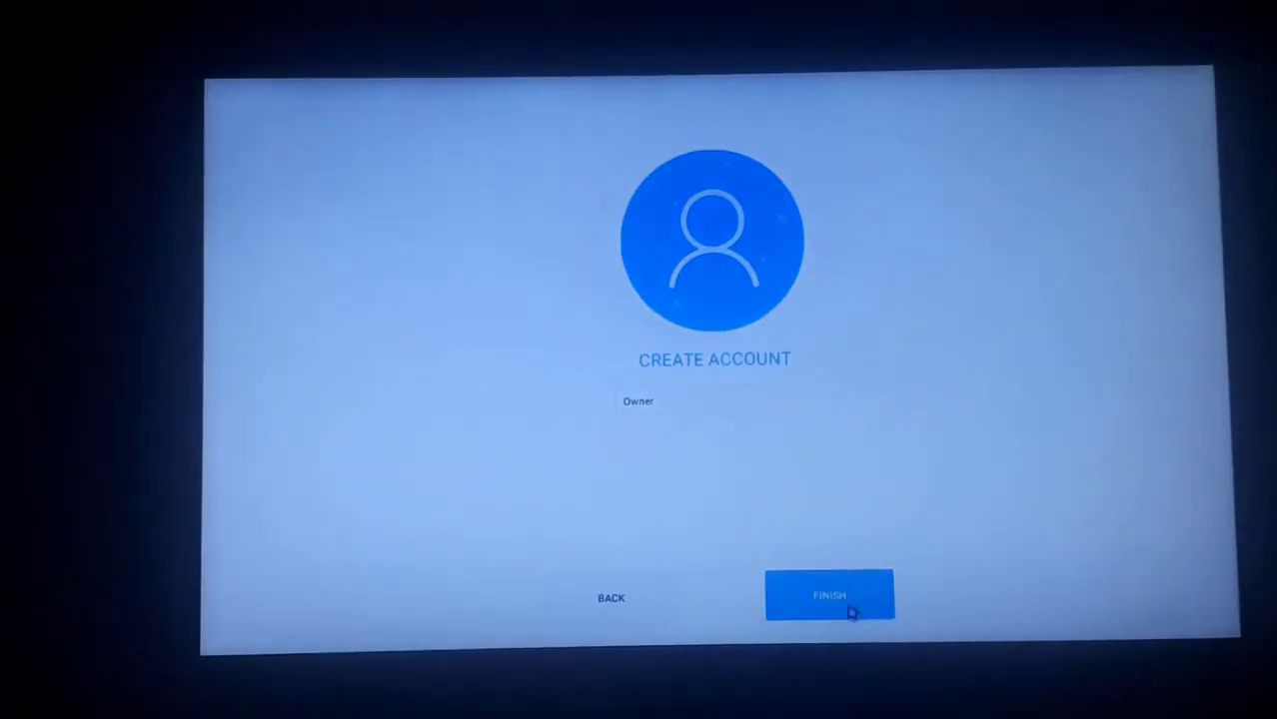
Name the new account potato pc gaming and finish the VIP Console setup
{"action": "left_click", "coordinate": [770, 404]}
{"action": "type", "text": "potato pc gaming"}
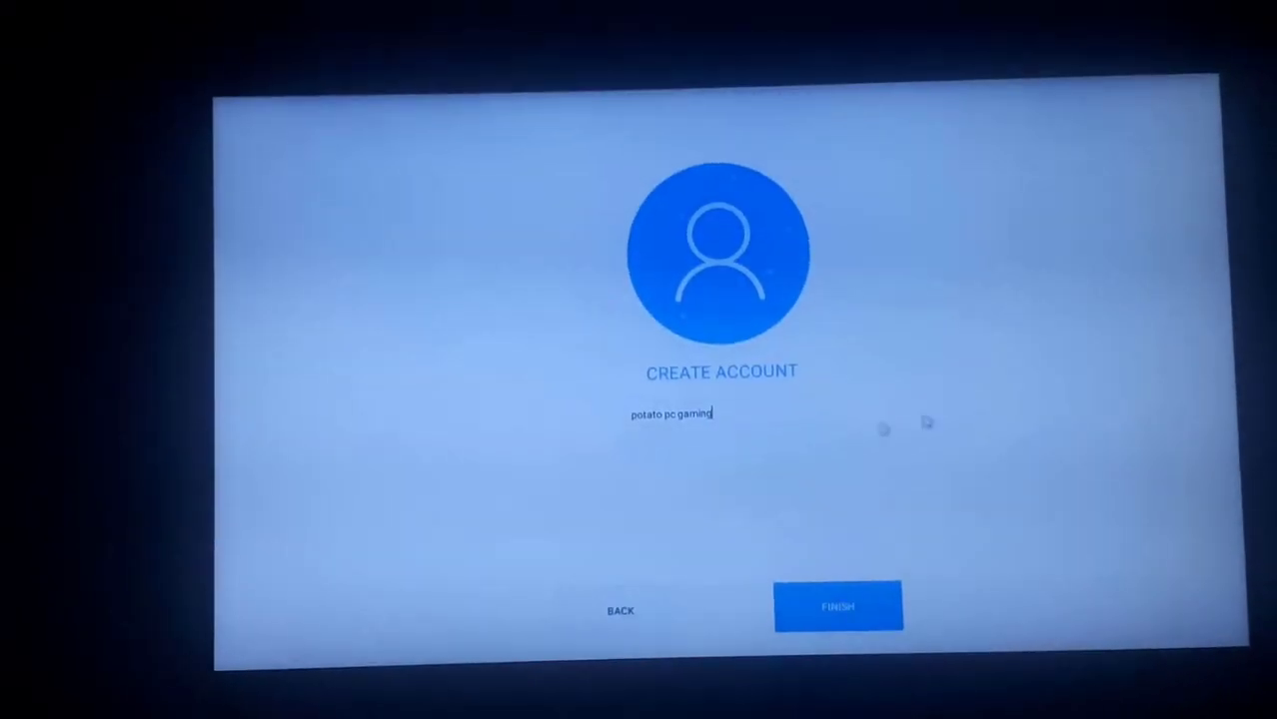
{"action": "left_click", "coordinate": [852, 599]}
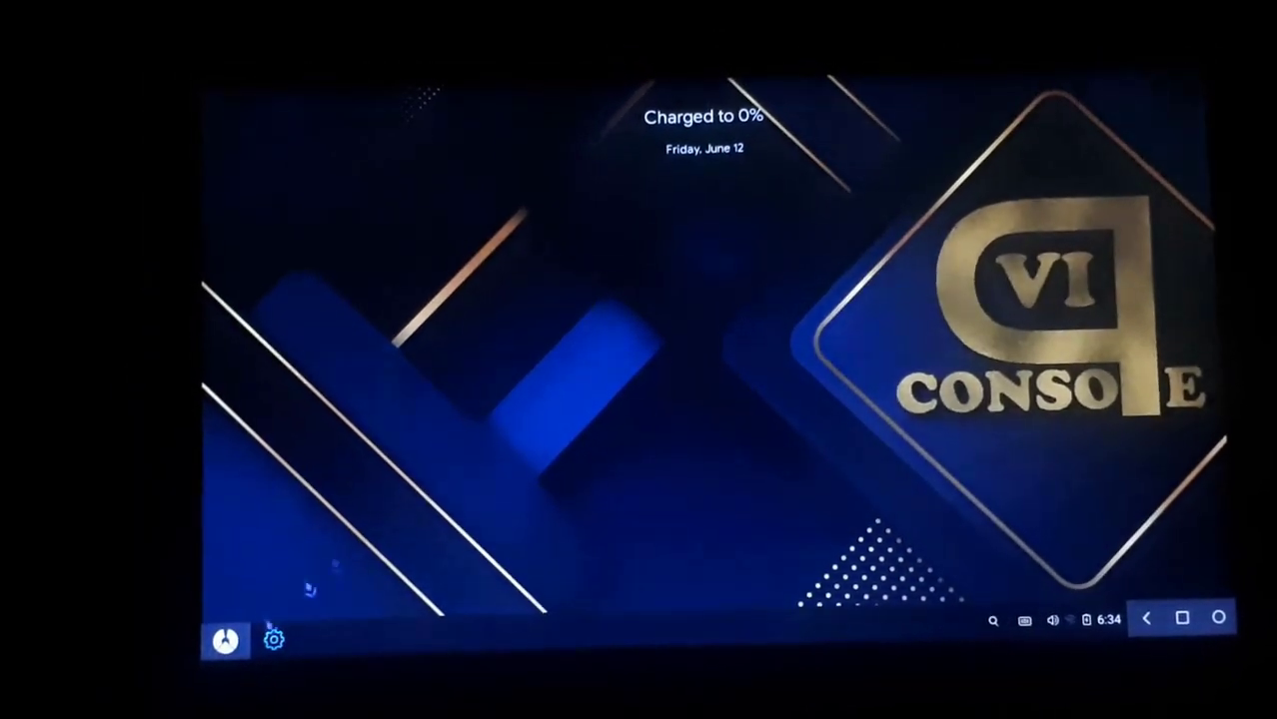
Open Settings, maximize it and examine the Phoenix OS, Android, kernel and OpenGL driver versions under About tablet
{"action": "left_click", "coordinate": [219, 639]}
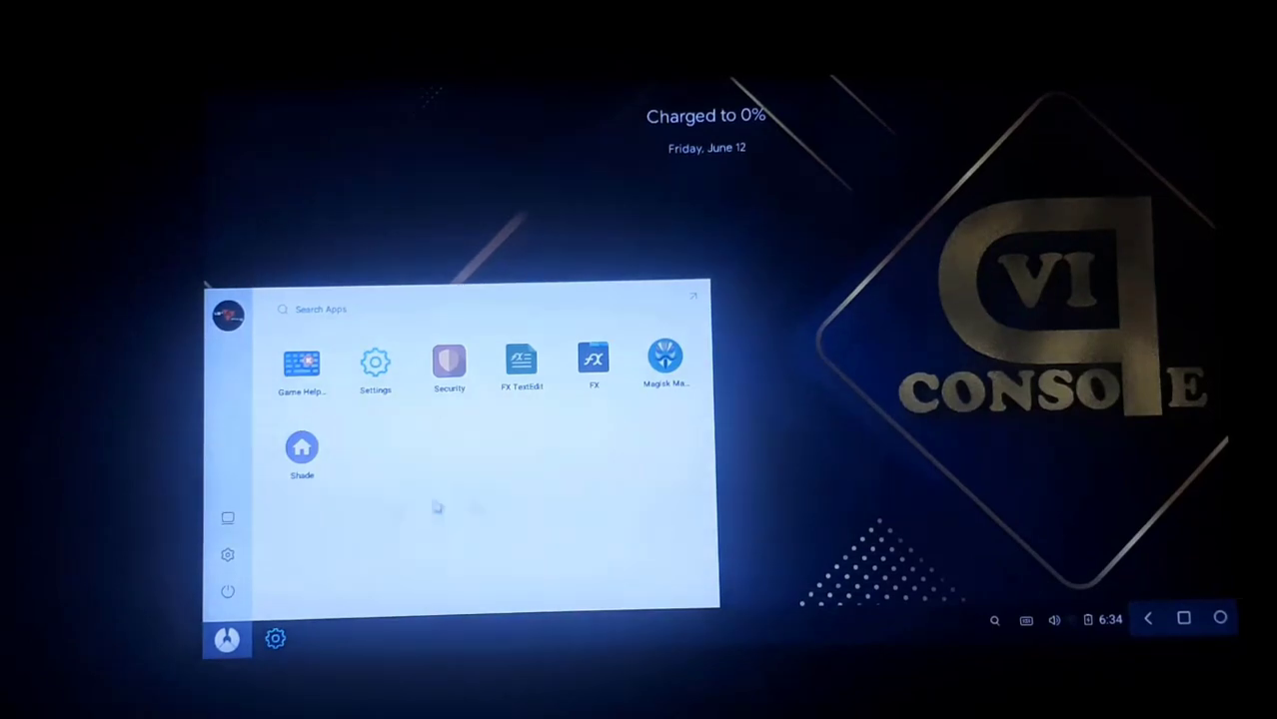
{"action": "left_click", "coordinate": [279, 639]}
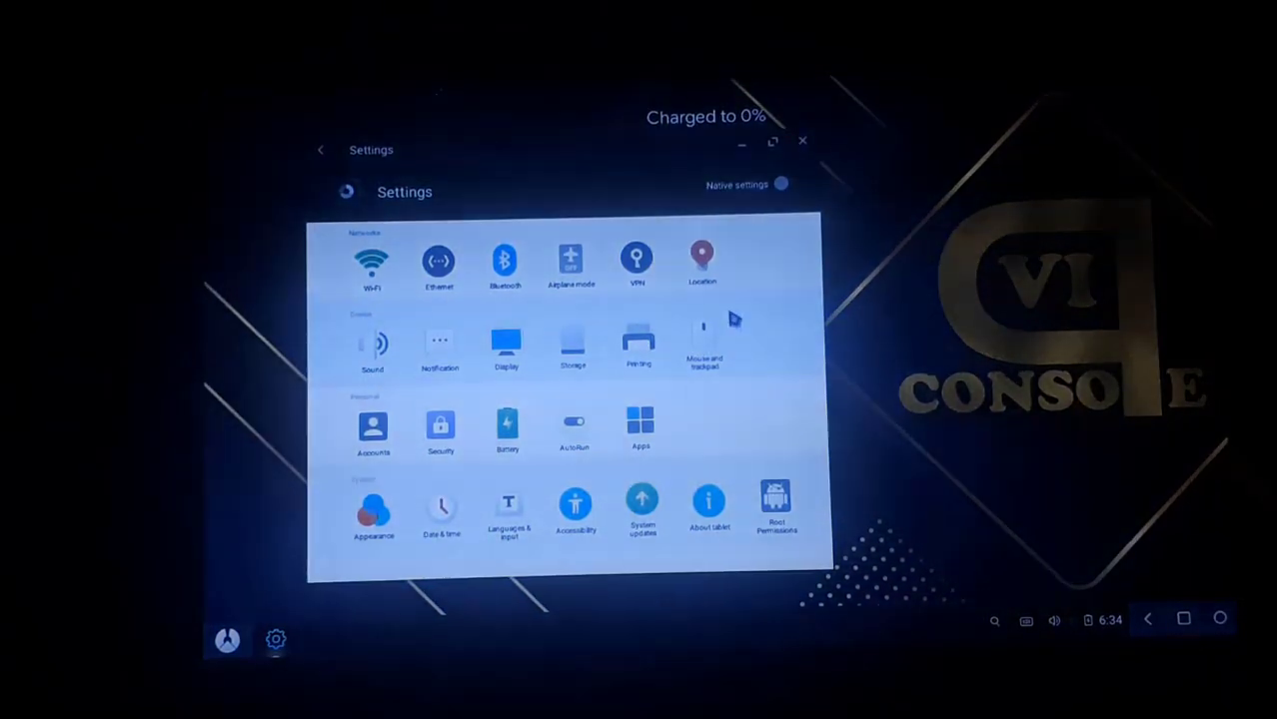
{"action": "left_click", "coordinate": [775, 142]}
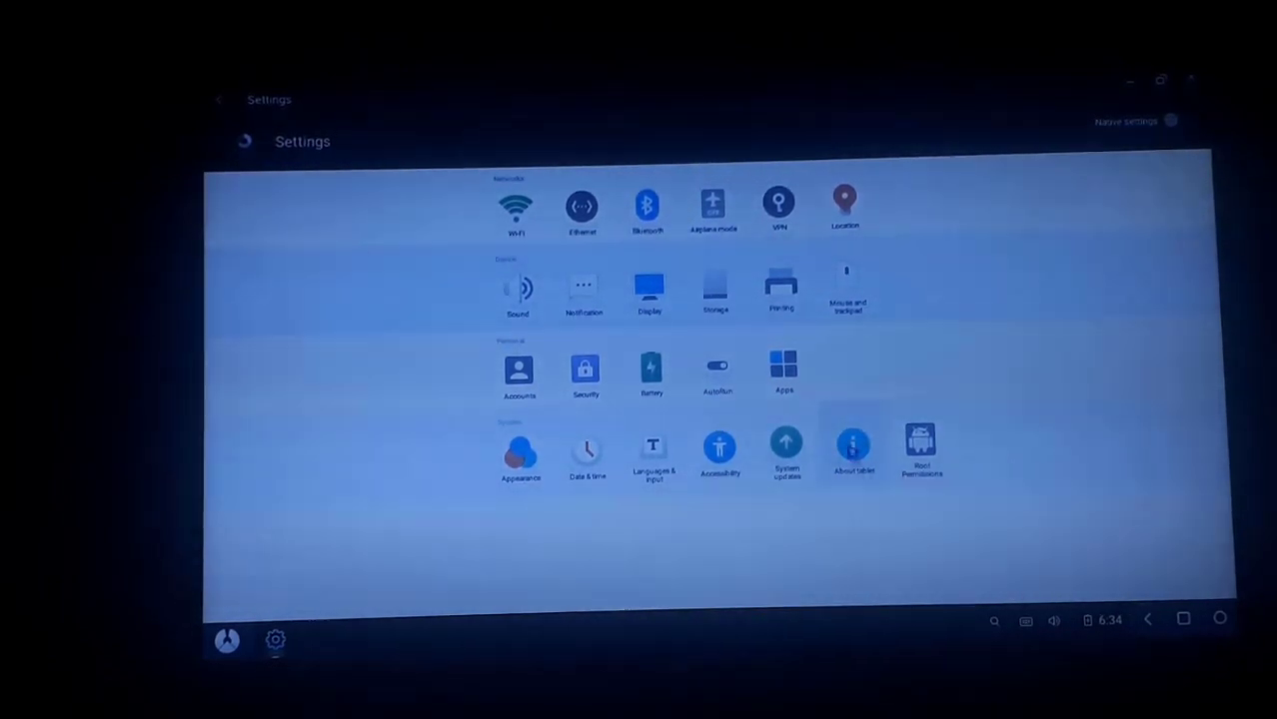
{"action": "left_click", "coordinate": [837, 459]}
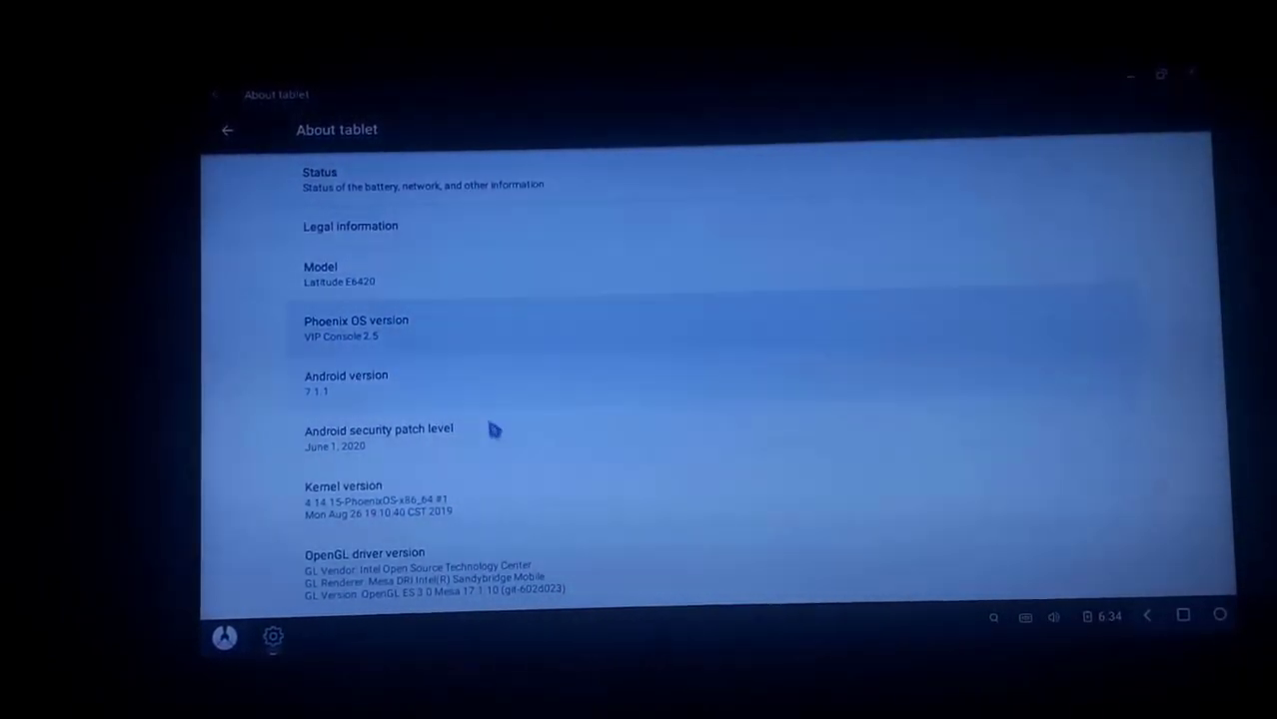
{"action": "scroll", "coordinate": [540, 435], "scroll_direction": "down", "scroll_amount": 1}
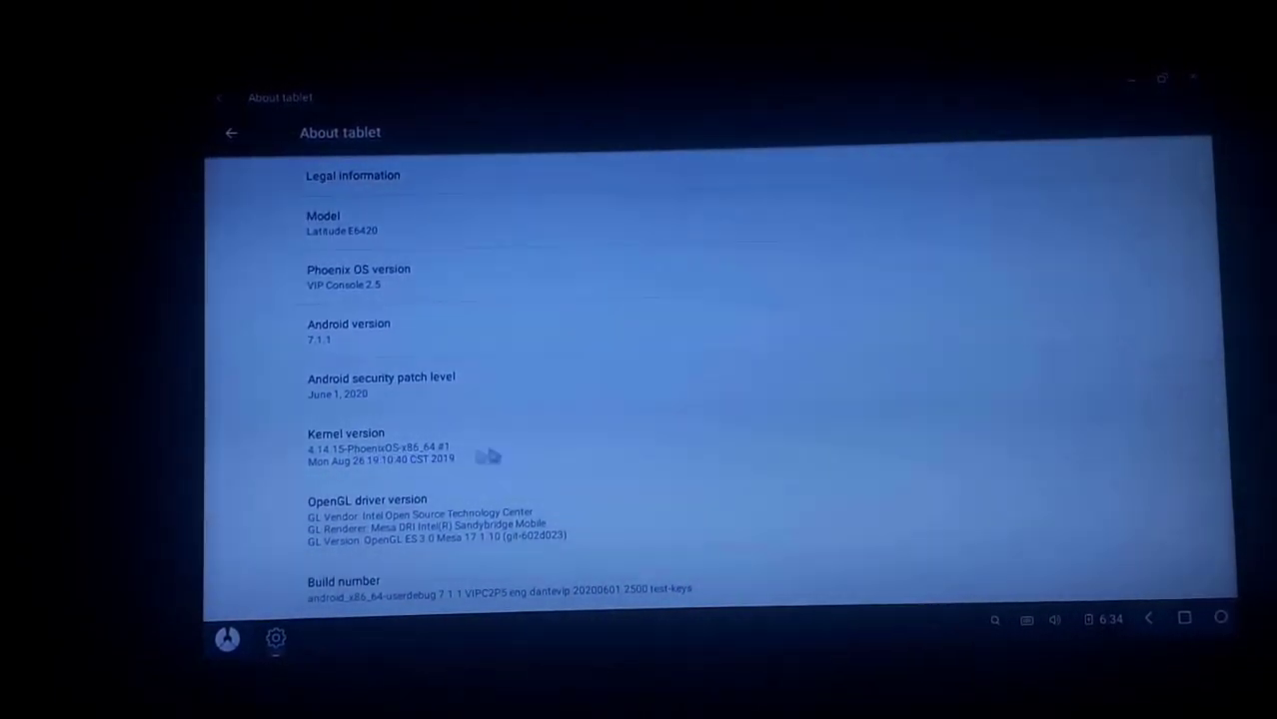
{"action": "scroll", "coordinate": [721, 440], "scroll_direction": "up", "scroll_amount": 1}
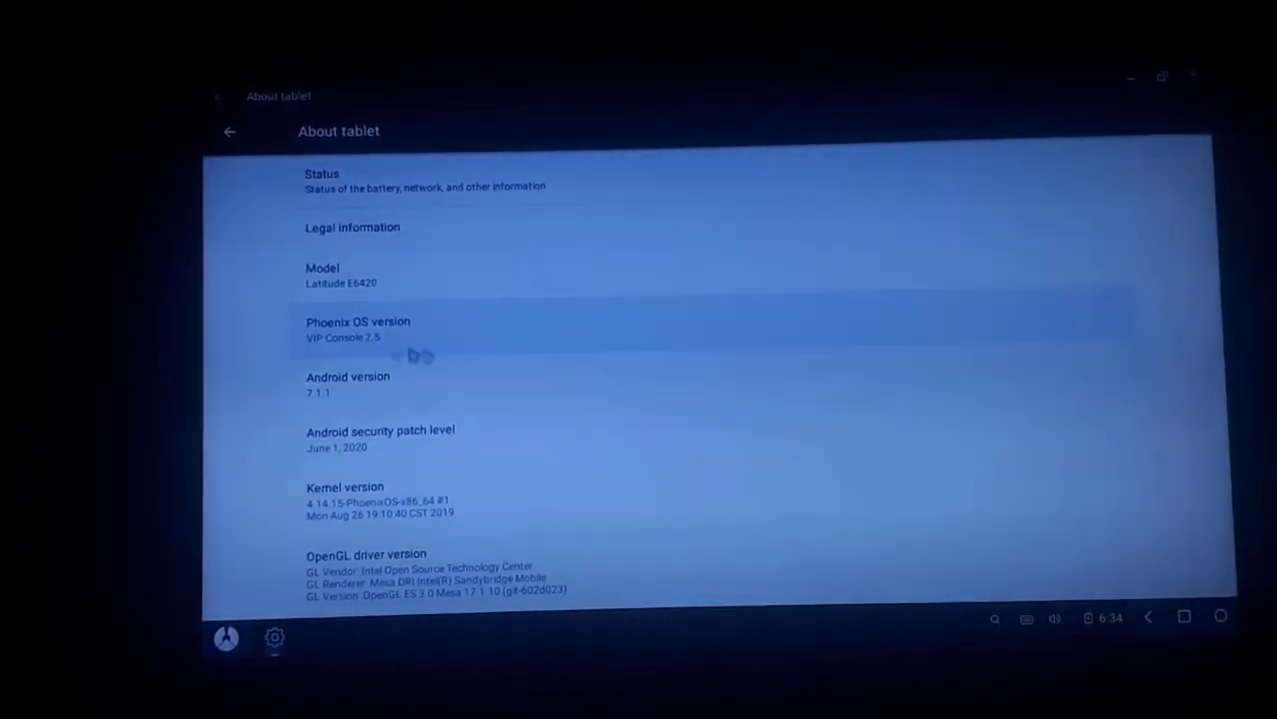
{"action": "scroll", "coordinate": [518, 349], "scroll_direction": "down", "scroll_amount": 1}
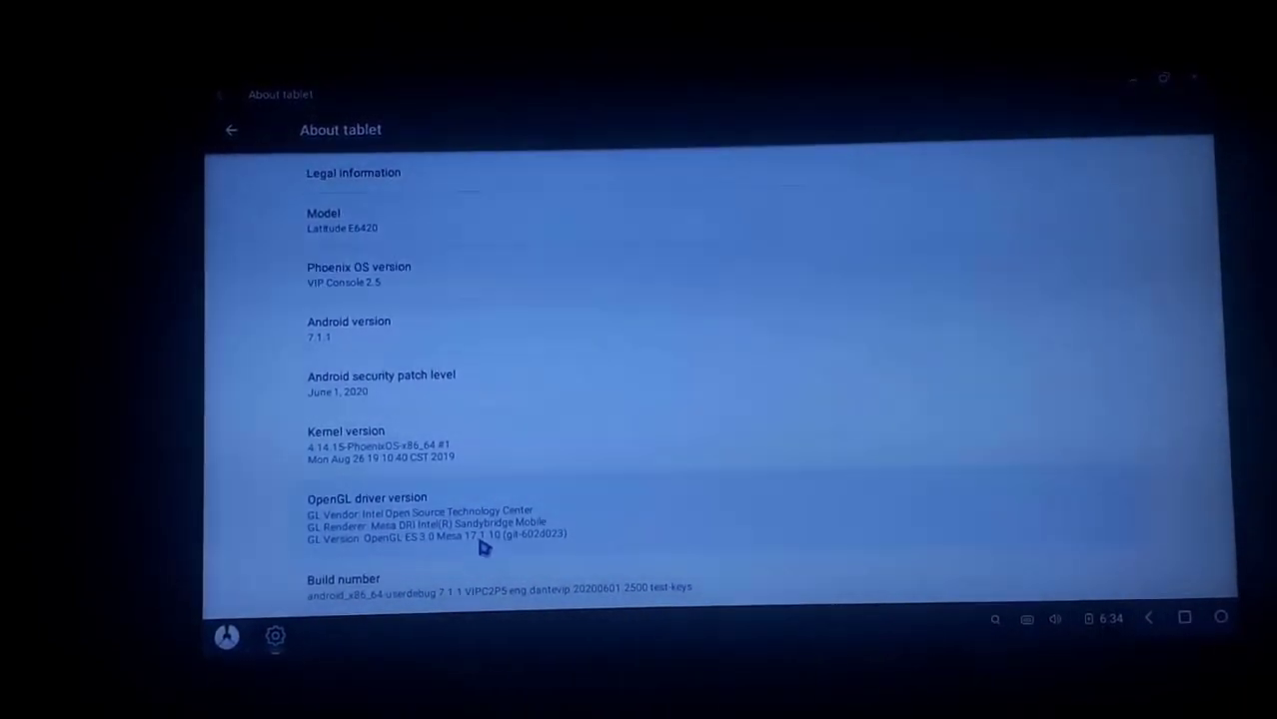
Leave the About tablet details for the desktop, then briefly view the start menu's app list
{"action": "key", "text": "Escape"}
{"action": "key", "text": "super"}
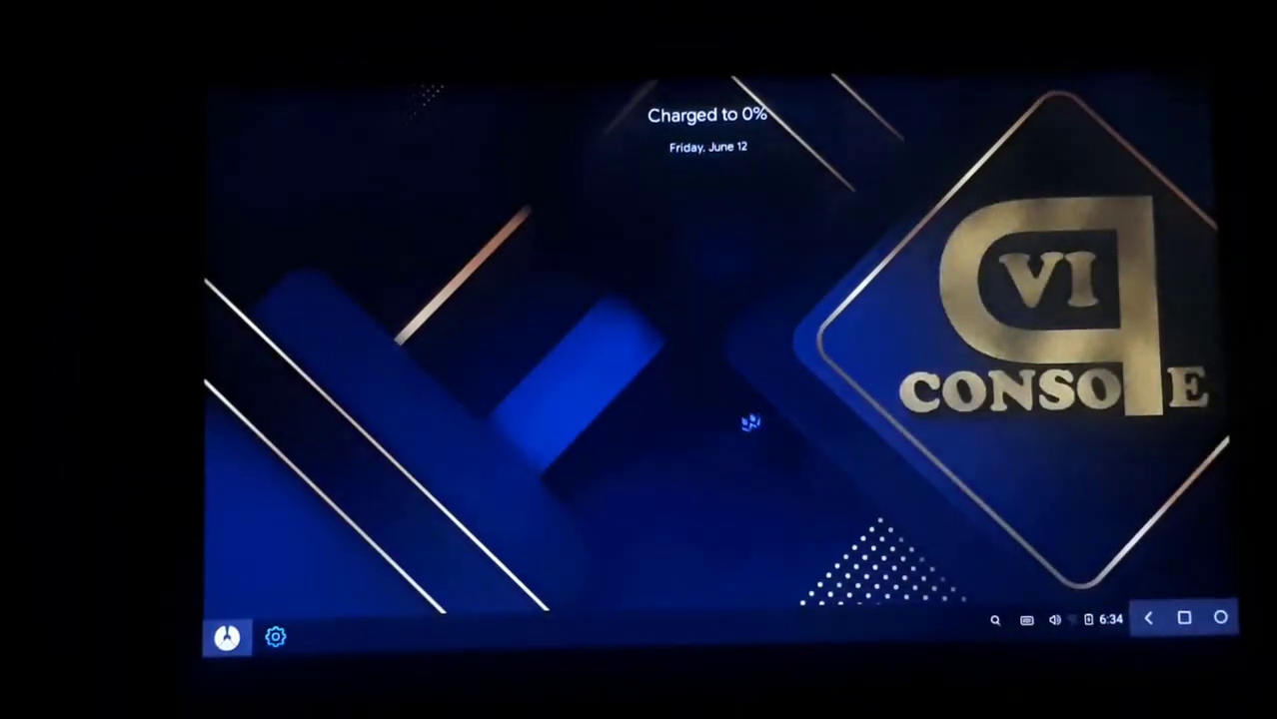
{"action": "key", "text": "Escape"}
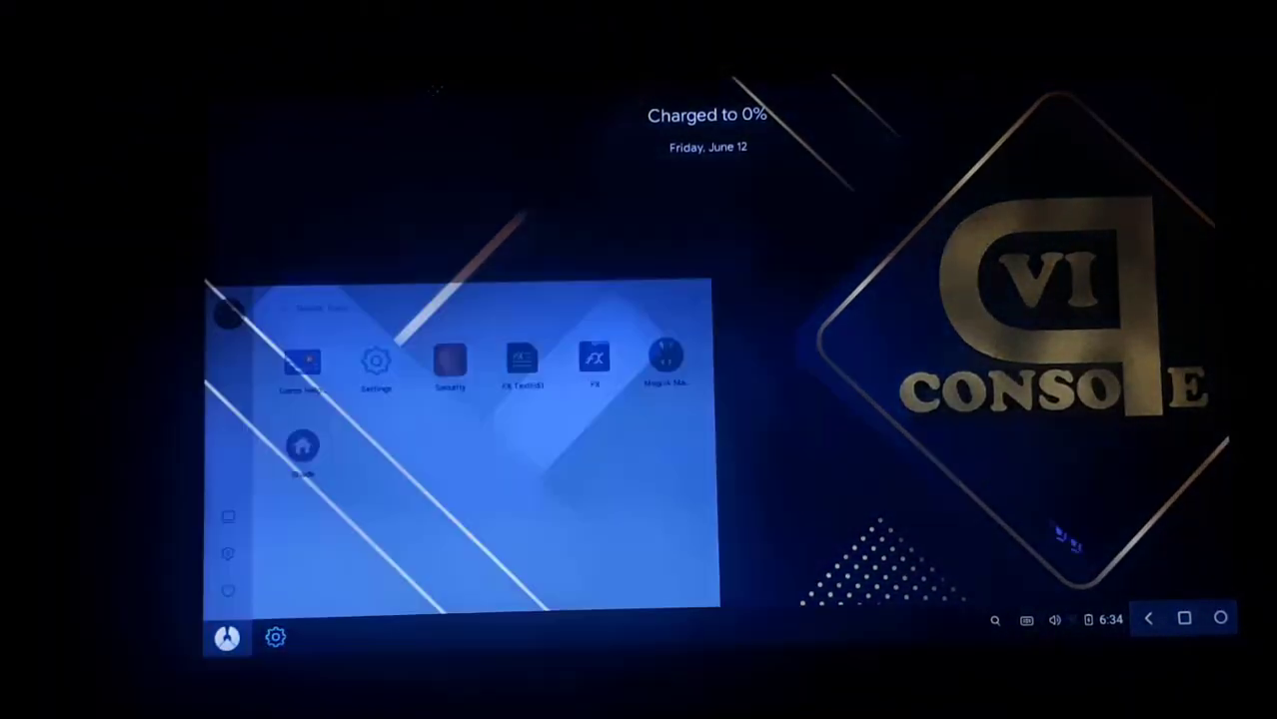